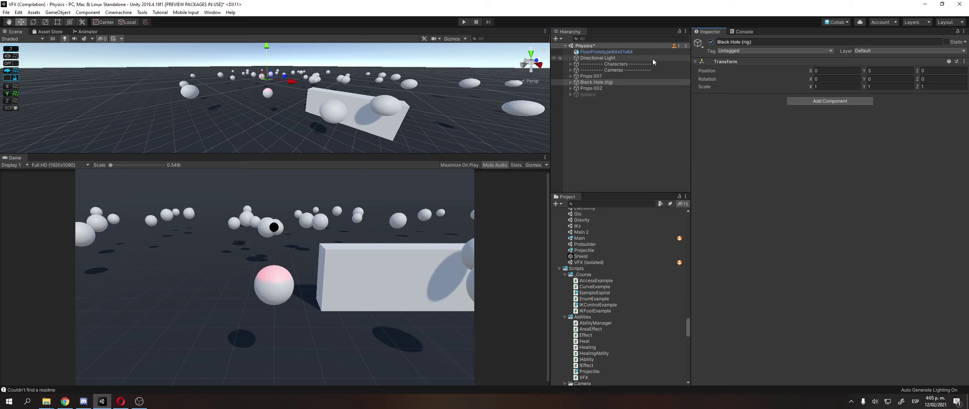
- Deactivate the Characters group and Props 001 in the Physics scene
{"action": "left_click", "coordinate": [639, 63]}
{"action": "left_click", "coordinate": [615, 76], "text": "ctrl"}
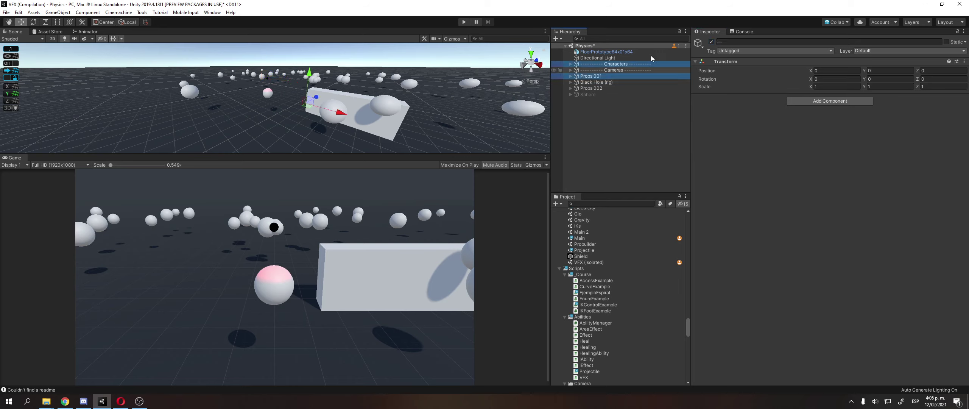
{"action": "left_click", "coordinate": [711, 42]}
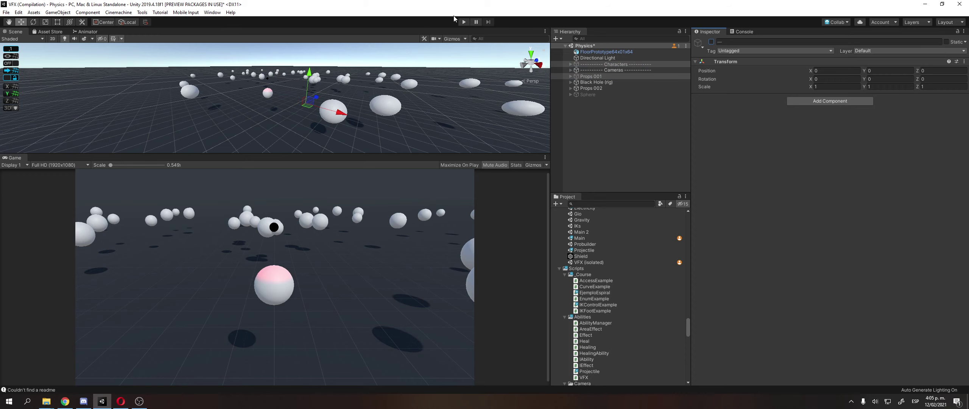
- Run the scene, move Black Hole (rig) to about X 0.18, Z 3.7 to watch how the spheres react, and stop it
{"action": "left_click", "coordinate": [468, 22]}
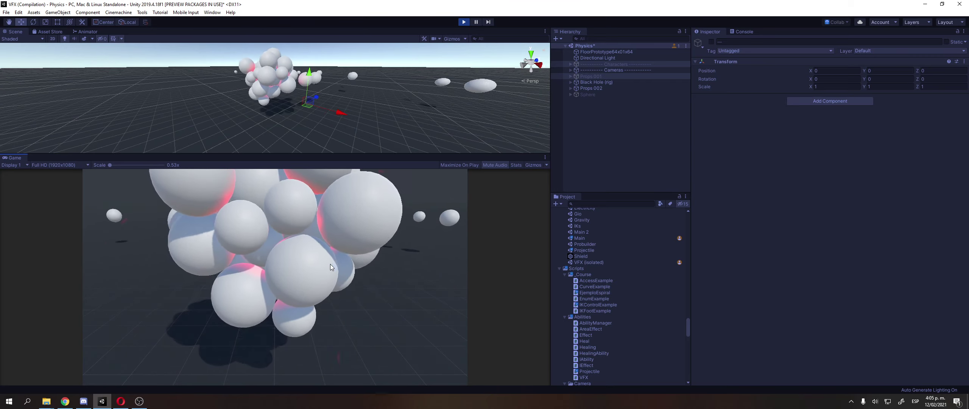
{"action": "left_click", "coordinate": [596, 82]}
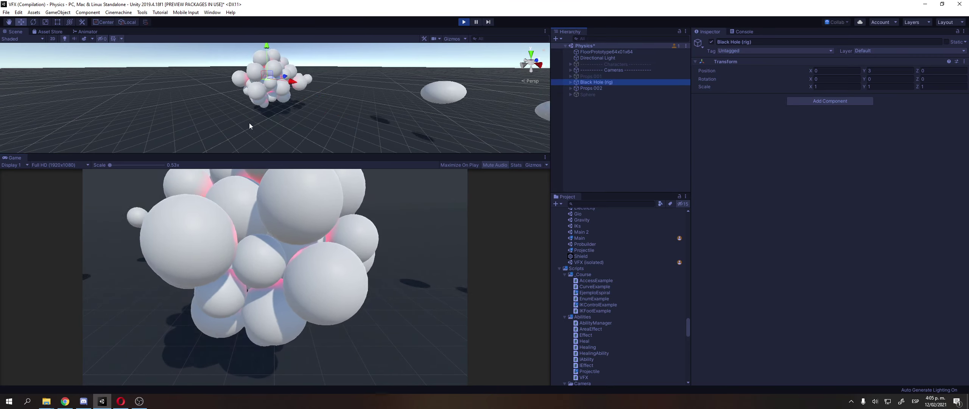
{"action": "middle_click_drag", "start_coordinate": [252, 96], "coordinate": [314, 115]}
{"action": "mouse_move", "coordinate": [313, 115]}
{"action": "left_mouse_down"}
{"action": "mouse_move", "coordinate": [395, 95]}
{"action": "mouse_move", "coordinate": [329, 103]}
{"action": "mouse_move", "coordinate": [343, 110]}
{"action": "mouse_move", "coordinate": [319, 102]}
{"action": "mouse_move", "coordinate": [358, 115]}
{"action": "mouse_move", "coordinate": [303, 101]}
{"action": "mouse_move", "coordinate": [324, 109]}
{"action": "left_mouse_up"}
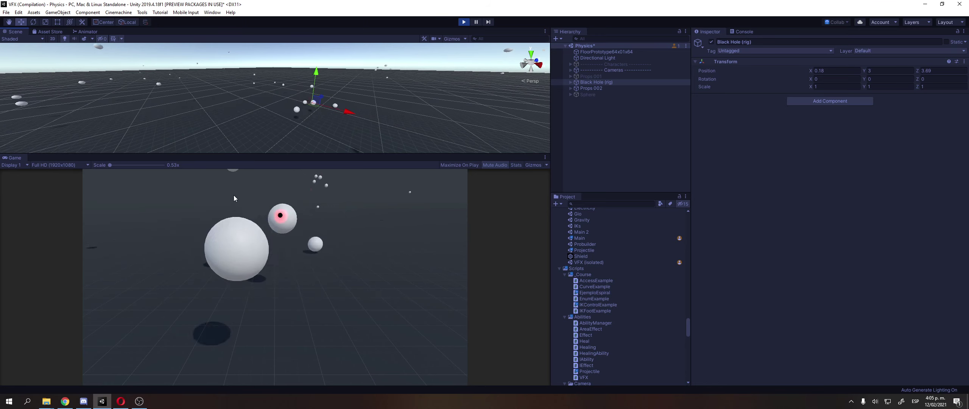
{"action": "left_click_drag", "start_coordinate": [265, 124], "coordinate": [342, 118], "text": "alt"}
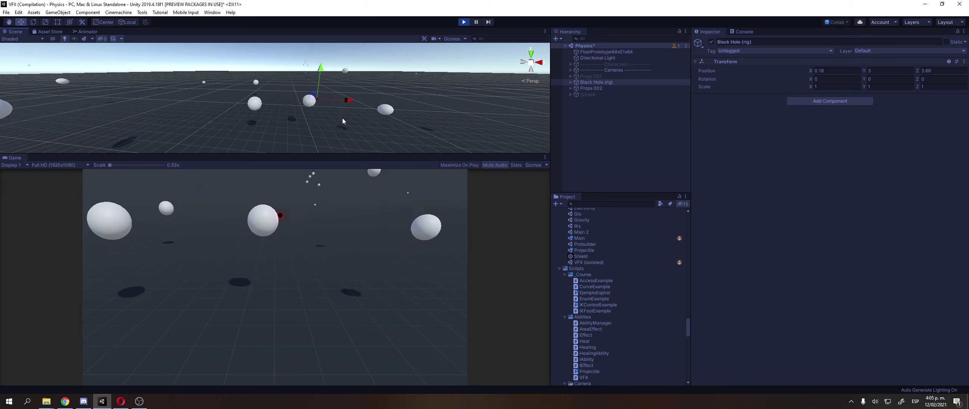
{"action": "middle_click_drag", "start_coordinate": [339, 118], "coordinate": [229, 120]}
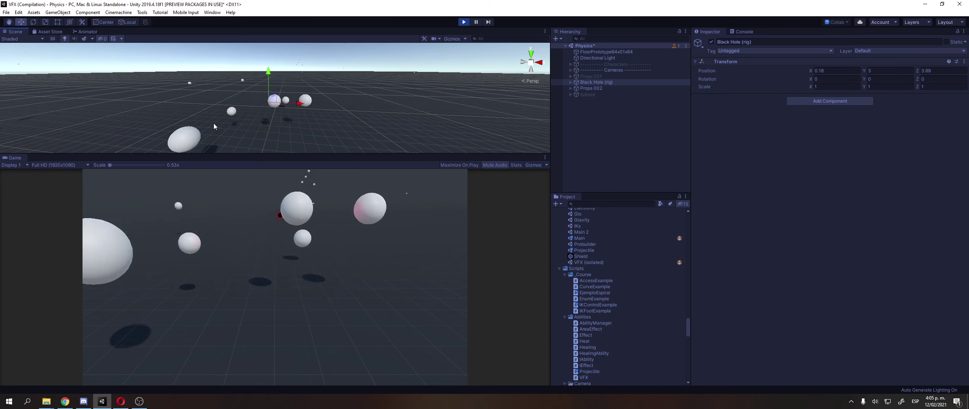
{"action": "left_click_drag", "start_coordinate": [214, 126], "coordinate": [246, 110], "text": "alt"}
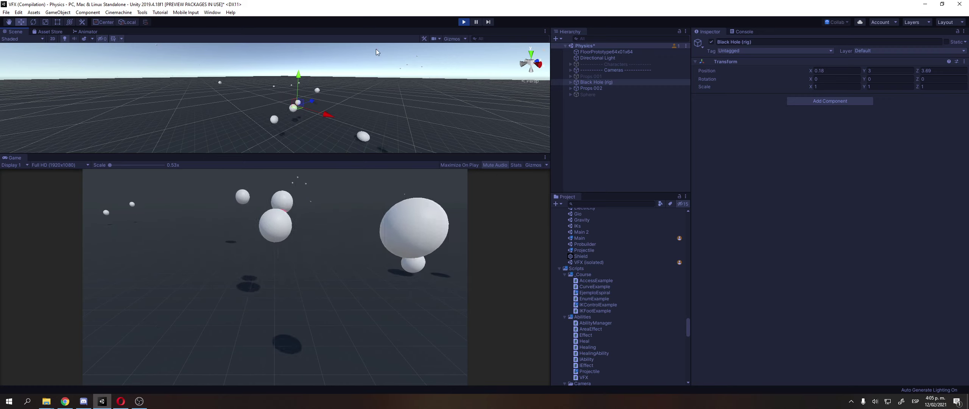
{"action": "left_click", "coordinate": [463, 22]}
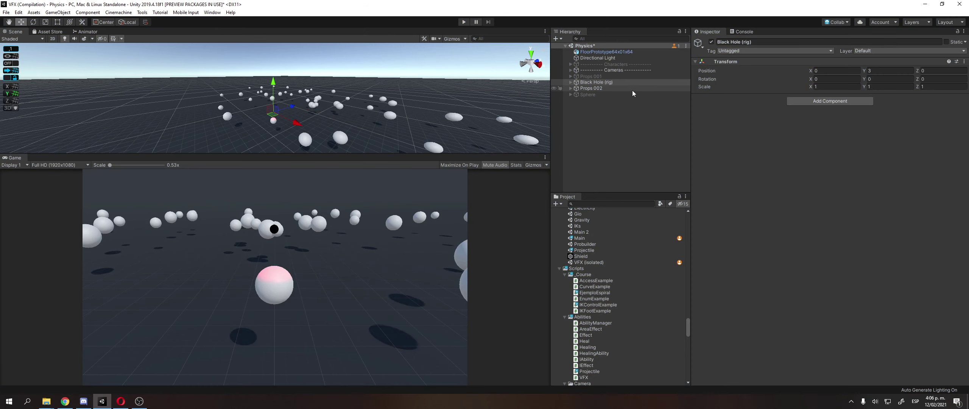
- Deactivate Black Hole (rig) and Props 002, and activate Props 001 and Character (Camera movement) (2) in the Characters group
{"action": "left_click", "coordinate": [710, 42]}
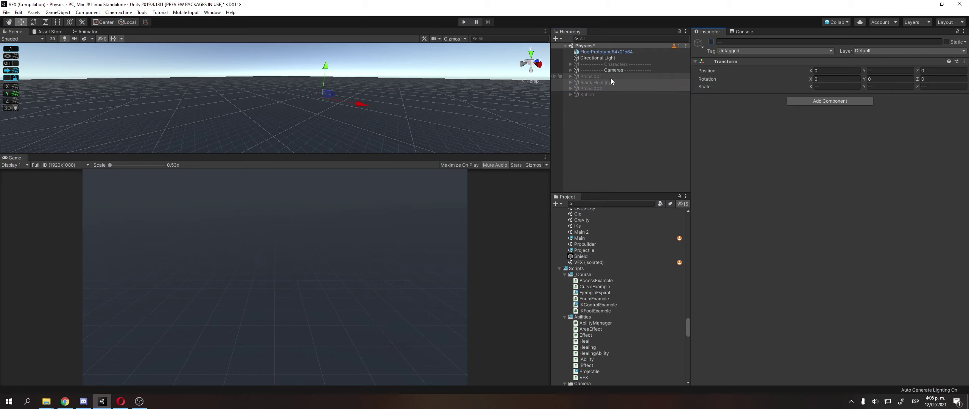
{"action": "left_click", "coordinate": [612, 77]}
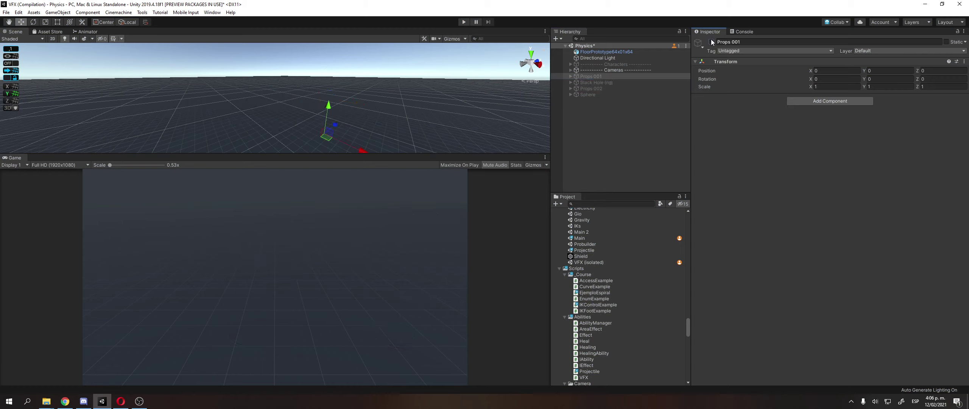
{"action": "left_click", "coordinate": [711, 42]}
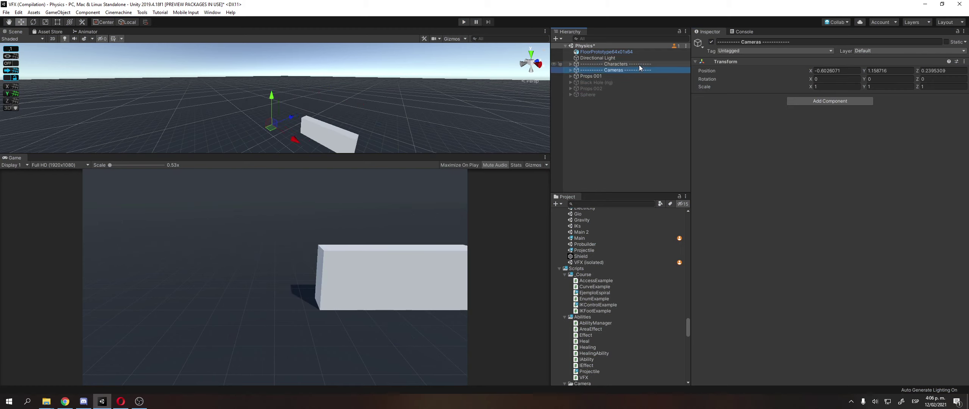
{"action": "left_click", "coordinate": [627, 70]}
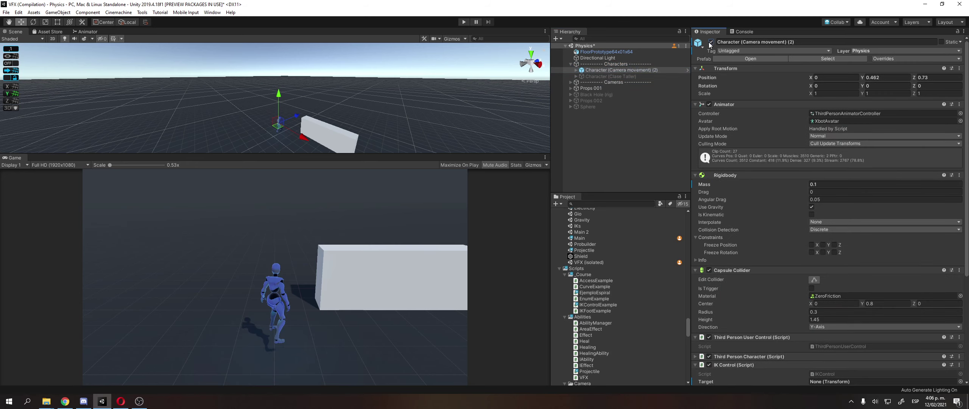
- Expand Character (Camera movement) (2) down to Spiral (local) and show its Spiral script parameters
{"action": "key", "text": "Right"}
{"action": "left_click", "coordinate": [616, 100]}
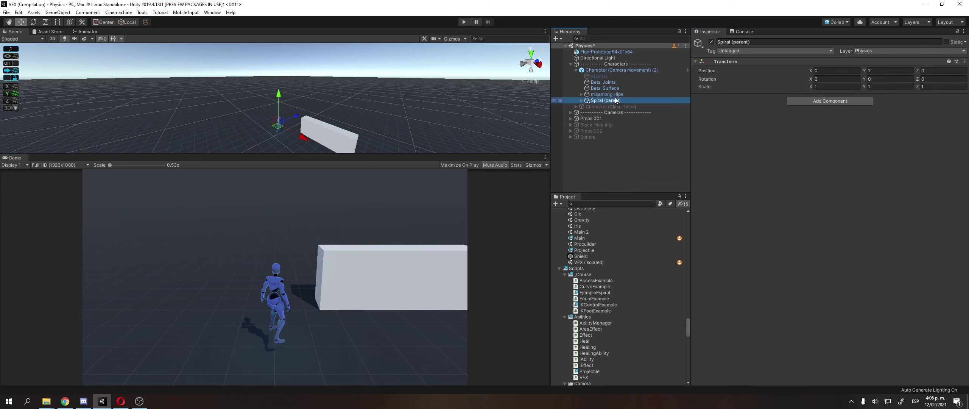
{"action": "key", "text": "Right"}
{"action": "key", "text": "Right"}
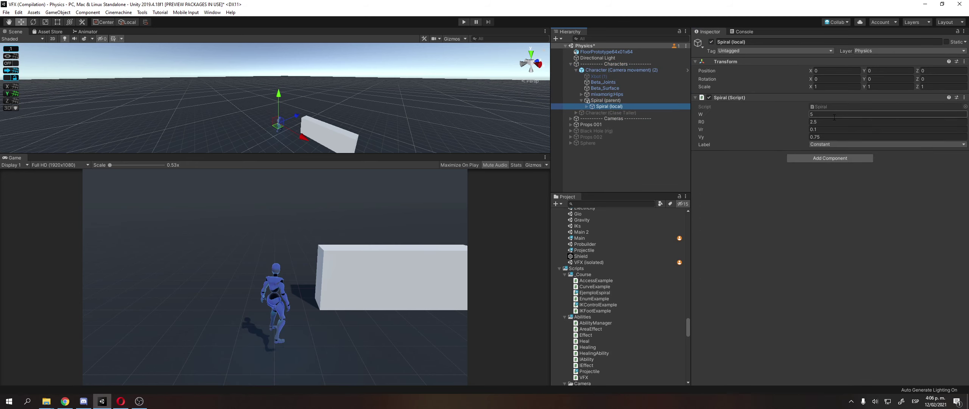
- Run the scene and walk the character to watch the spiral trail around it, and stop playback
{"action": "left_click", "coordinate": [463, 22]}
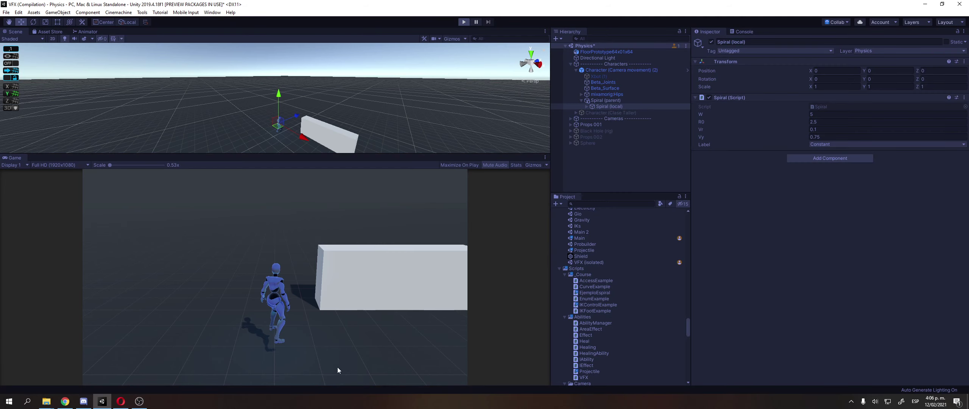
{"action": "key", "text": "w"}
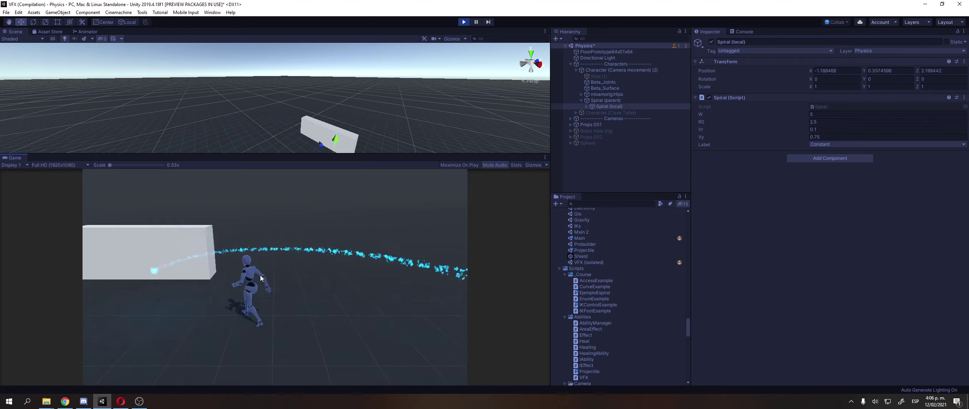
{"action": "left_click", "coordinate": [463, 22]}
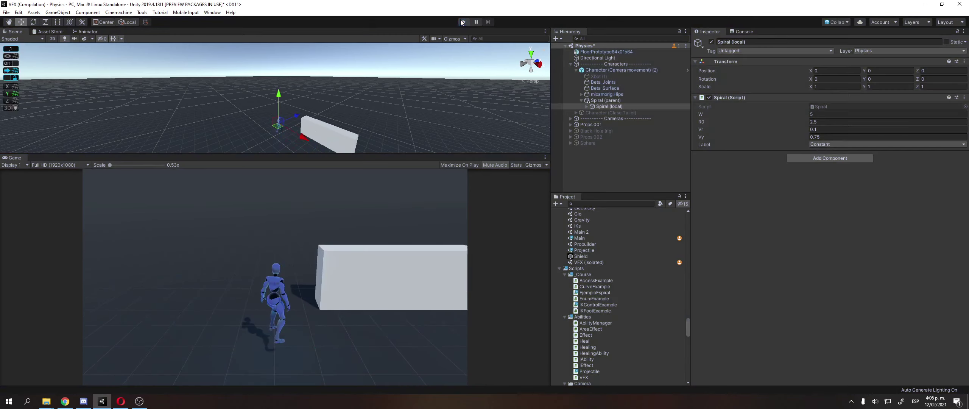
- Collapse Character (Camera movement) (2) in the hierarchy and select the Characters group
{"action": "left_click", "coordinate": [620, 71]}
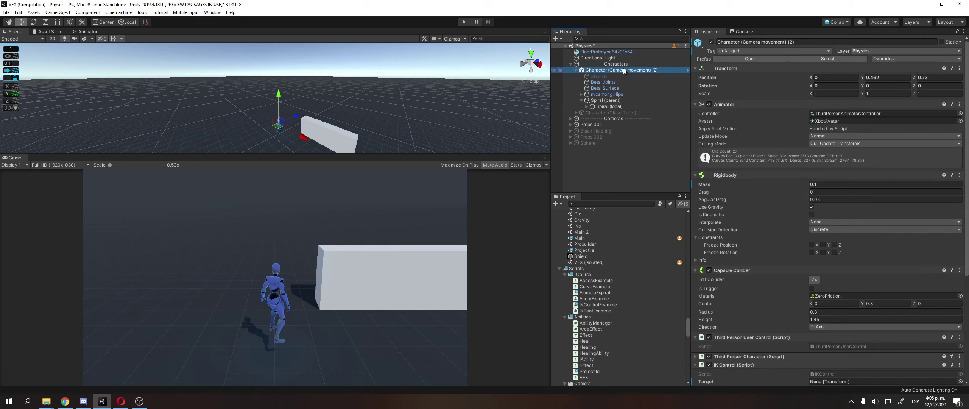
{"action": "key", "text": "Left"}
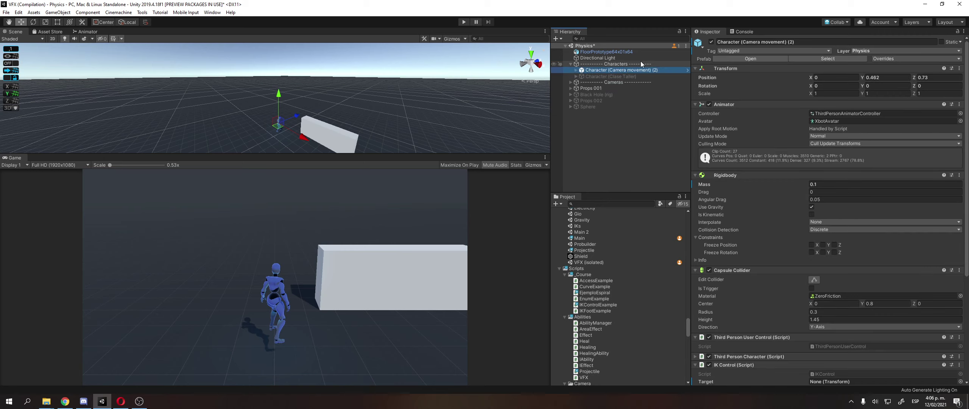
{"action": "left_click", "coordinate": [636, 64]}
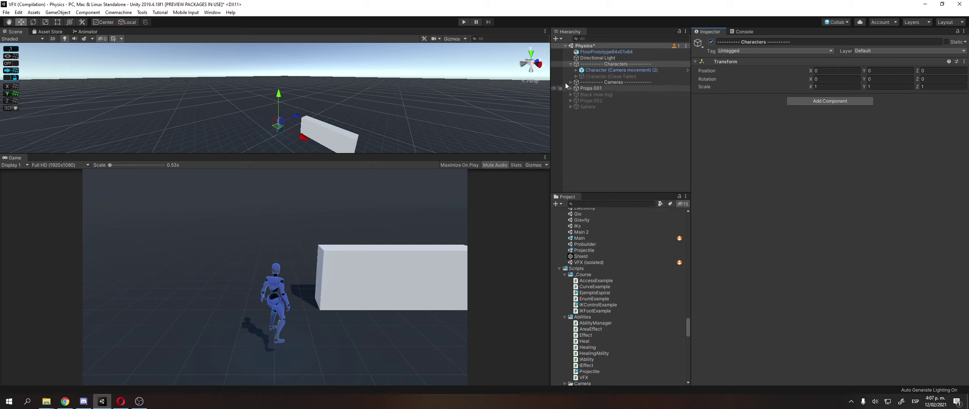
- Expand Character (Camera movement) (2) again and select its Spiral (parent) child object
{"action": "left_click", "coordinate": [603, 71]}
{"action": "key", "text": "Right"}
{"action": "key", "text": "Down"}
{"action": "key", "text": "Down"}
{"action": "key", "text": "Down"}
{"action": "key", "text": "Down"}
{"action": "key", "text": "Down"}
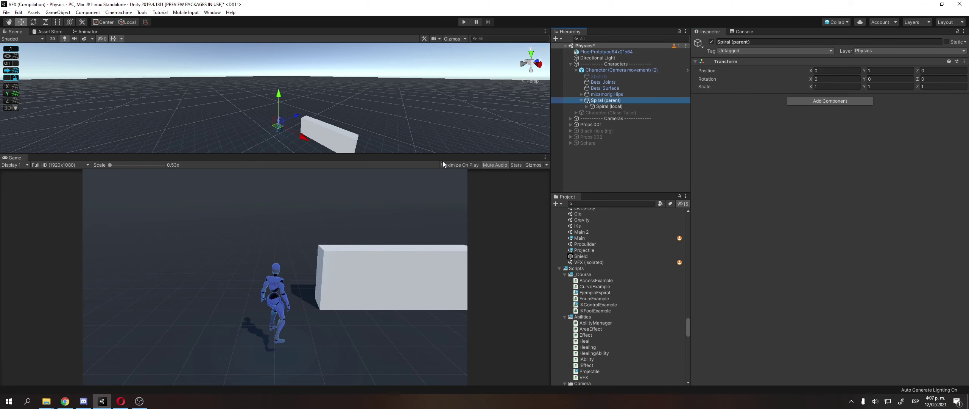
- Run the scene with the Game view maximized on play to examine the spiral effect around the character, and stop it
{"action": "left_click", "coordinate": [464, 22]}
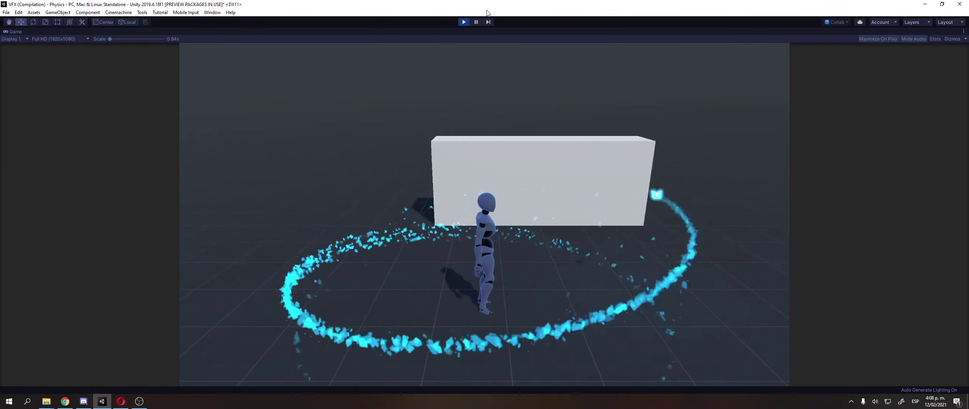
{"action": "left_click", "coordinate": [464, 22]}
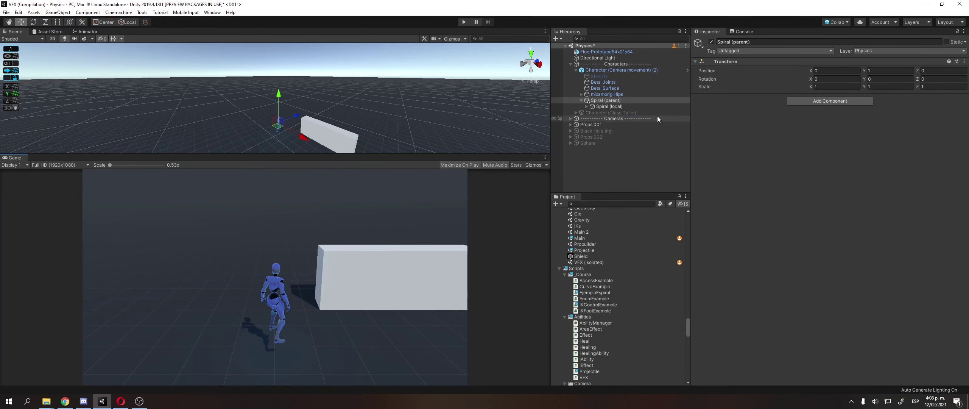
{"action": "scroll", "coordinate": [614, 289], "scroll_direction": "down", "scroll_amount": 5}
{"action": "scroll", "coordinate": [615, 289], "scroll_direction": "up", "scroll_amount": 1}
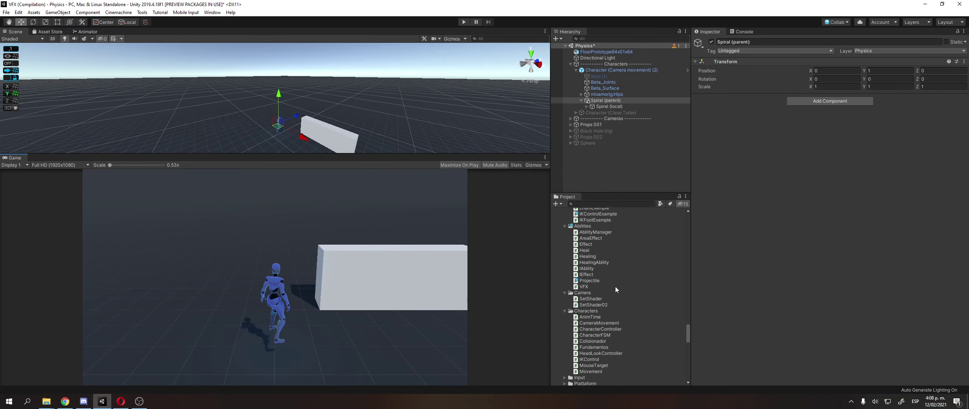
- Launch Inkscape and open the recent file Shield.svg
{"action": "left_click", "coordinate": [10, 405]}
{"action": "type", "text": "inks"}
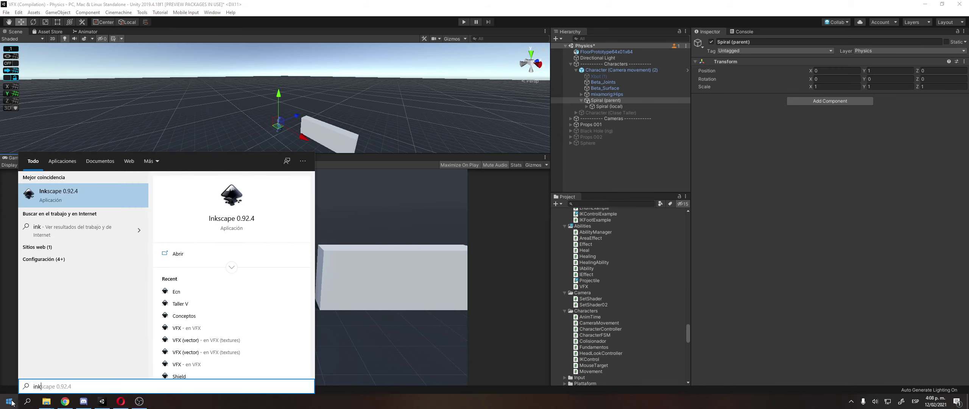
{"action": "key", "text": "Return"}
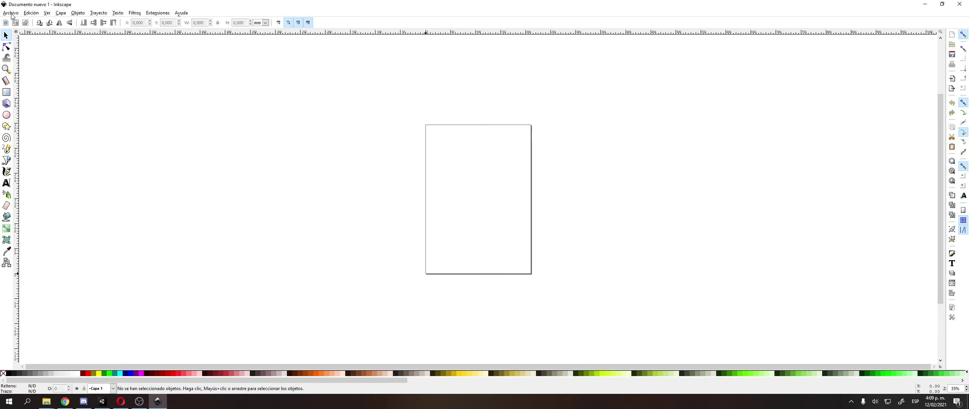
{"action": "left_click", "coordinate": [11, 13]}
{"action": "mouse_move", "coordinate": [56, 47]}
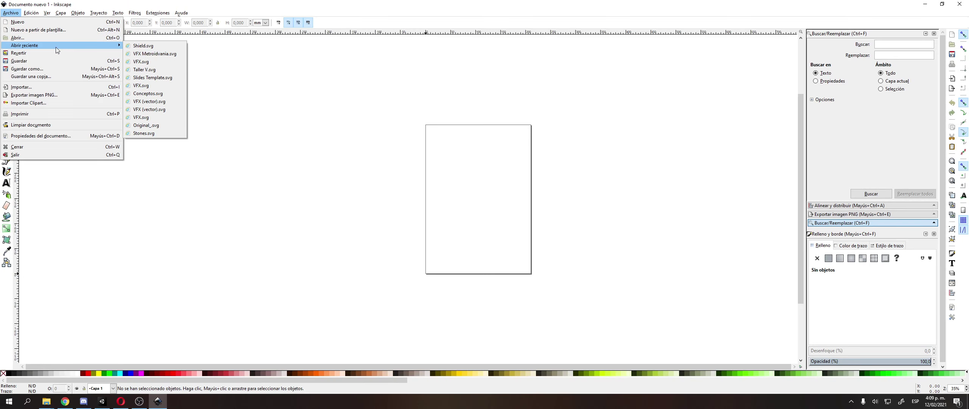
{"action": "left_click", "coordinate": [151, 47]}
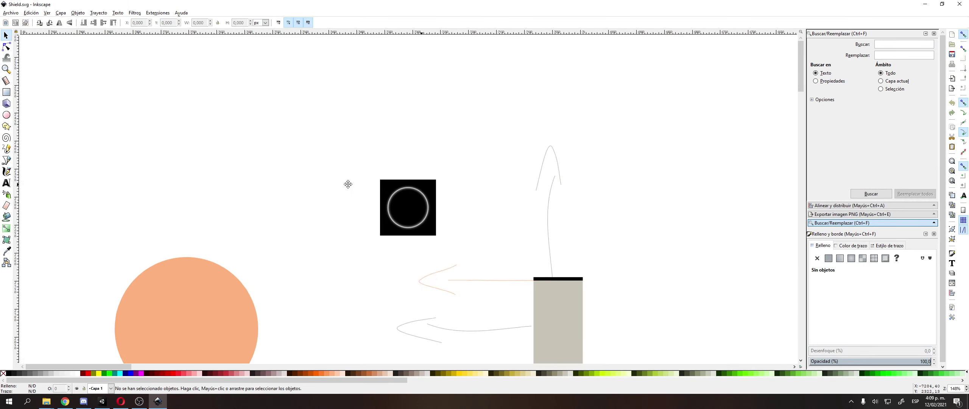
- Find the butterfly texture page and slightly shift the winged fairy and blue butterfly reference images below the sprites
{"action": "scroll", "coordinate": [227, 156], "scroll_direction": "right", "scroll_amount": 12}
{"action": "scroll", "coordinate": [235, 155], "scroll_direction": "up", "scroll_amount": 2, "text": "ctrl"}
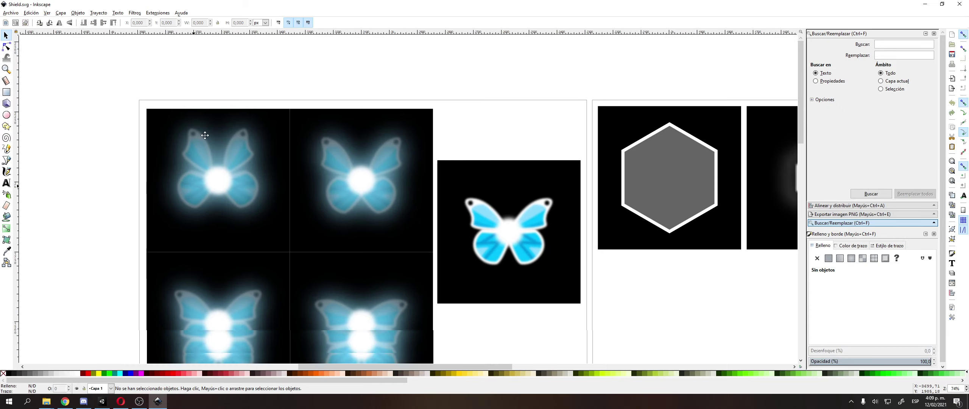
{"action": "scroll", "coordinate": [243, 155], "scroll_direction": "down", "scroll_amount": 2, "text": "ctrl"}
{"action": "scroll", "coordinate": [337, 253], "scroll_direction": "up", "scroll_amount": 2, "text": "ctrl"}
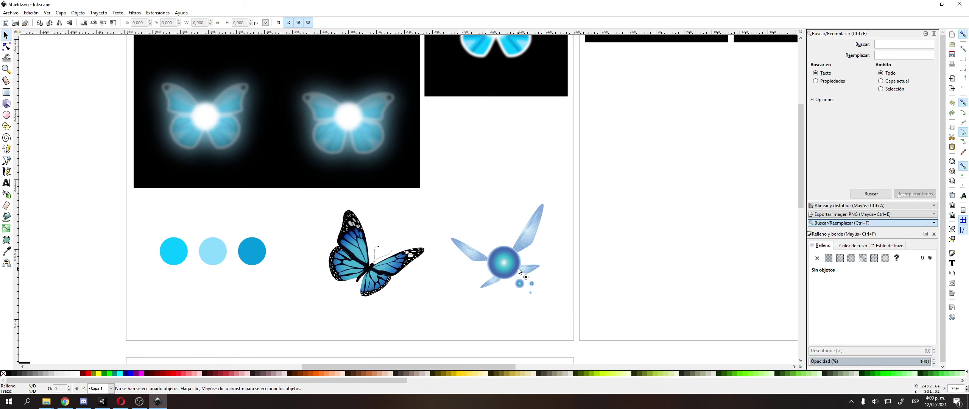
{"action": "left_click_drag", "start_coordinate": [518, 268], "coordinate": [512, 274]}
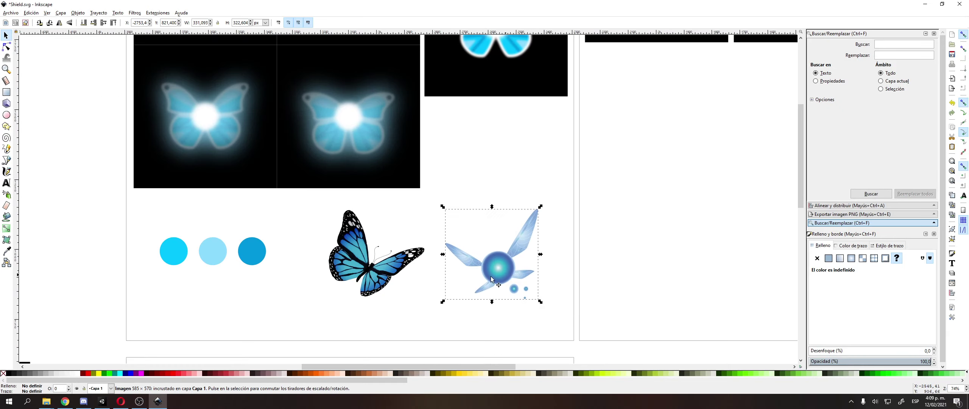
{"action": "left_click_drag", "start_coordinate": [351, 265], "coordinate": [348, 262]}
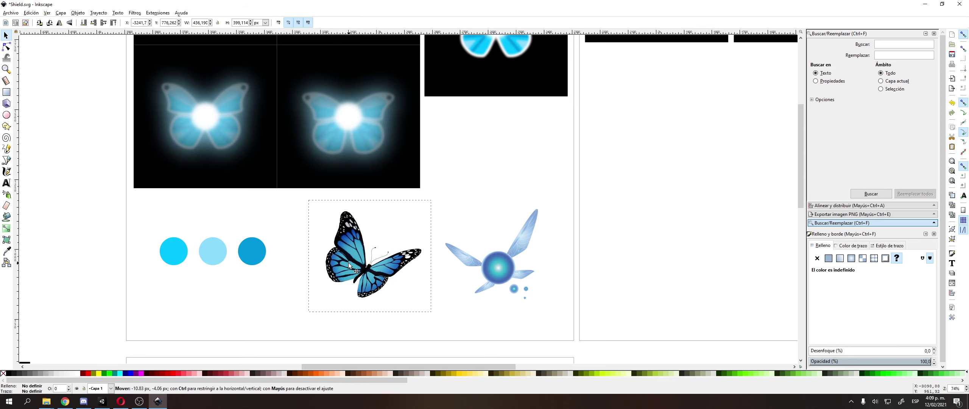
{"action": "left_click", "coordinate": [465, 204]}
- Reposition the blue butterfly and winged fairy reference images sideways beneath the glowing butterfly sprites, and deselect them
{"action": "scroll", "coordinate": [465, 204], "scroll_direction": "down", "scroll_amount": 2, "text": "ctrl"}
{"action": "scroll", "coordinate": [496, 221], "scroll_direction": "up", "scroll_amount": 2, "text": "ctrl"}
{"action": "scroll", "coordinate": [496, 221], "scroll_direction": "down", "scroll_amount": 2, "text": "ctrl"}
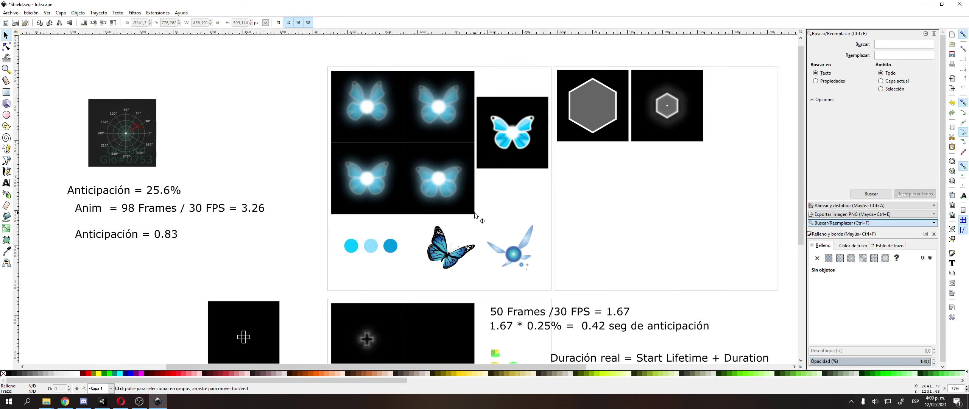
{"action": "scroll", "coordinate": [476, 241], "scroll_direction": "up", "scroll_amount": 1}
{"action": "scroll", "coordinate": [476, 241], "scroll_direction": "up", "scroll_amount": 2, "text": "ctrl"}
{"action": "scroll", "coordinate": [476, 241], "scroll_direction": "down", "scroll_amount": 1}
{"action": "left_click_drag", "start_coordinate": [373, 189], "coordinate": [405, 192]}
{"action": "left_click_drag", "start_coordinate": [488, 200], "coordinate": [465, 200]}
{"action": "left_click_drag", "start_coordinate": [367, 193], "coordinate": [340, 192]}
{"action": "left_click_drag", "start_coordinate": [477, 206], "coordinate": [494, 206]}
{"action": "left_click", "coordinate": [458, 102]}
{"action": "scroll", "coordinate": [458, 102], "scroll_direction": "down", "scroll_amount": 2, "text": "ctrl"}
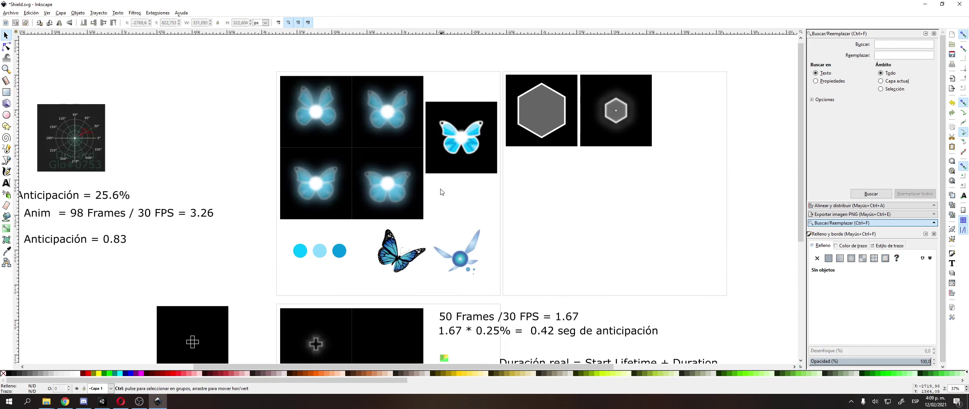
- Examine the four glowing butterfly animation frames up close, selecting the first frame's group to inspect it and deselecting it
{"action": "scroll", "coordinate": [437, 125], "scroll_direction": "up", "scroll_amount": 2, "text": "ctrl"}
{"action": "scroll", "coordinate": [512, 181], "scroll_direction": "up", "scroll_amount": 5}
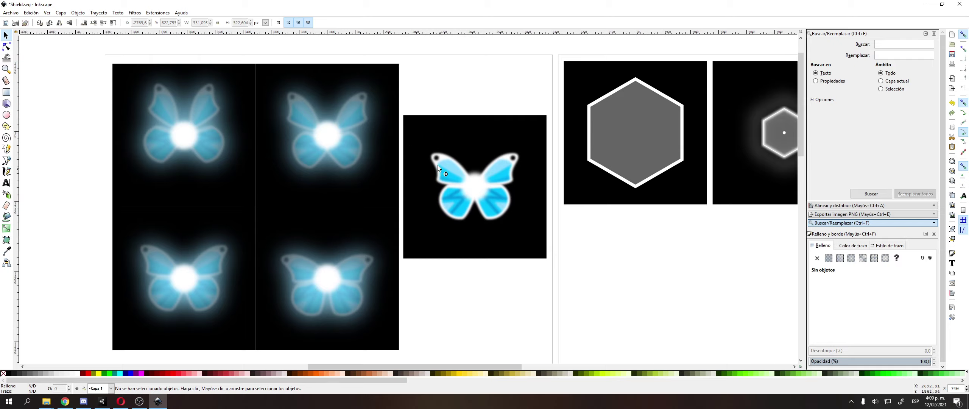
{"action": "scroll", "coordinate": [437, 165], "scroll_direction": "left", "scroll_amount": 3, "text": "shift"}
{"action": "scroll", "coordinate": [293, 90], "scroll_direction": "up", "scroll_amount": 2, "text": "ctrl"}
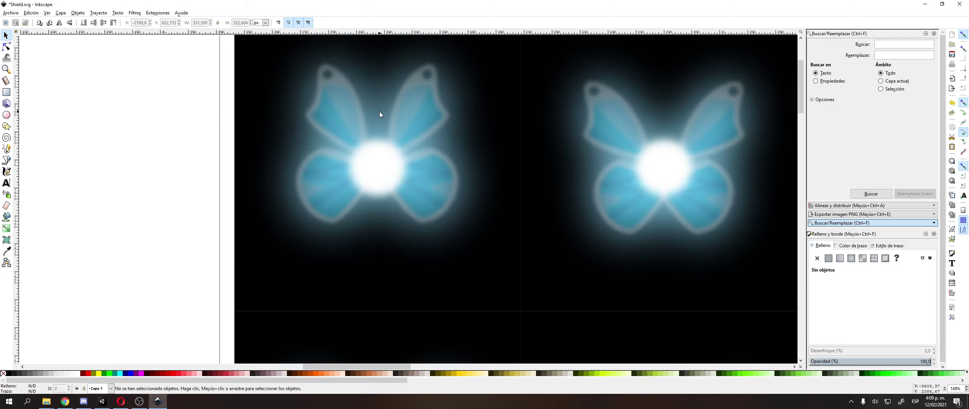
{"action": "left_click", "coordinate": [327, 115]}
{"action": "scroll", "coordinate": [430, 123], "scroll_direction": "right", "scroll_amount": 8, "text": "shift"}
{"action": "scroll", "coordinate": [407, 89], "scroll_direction": "down", "scroll_amount": 2}
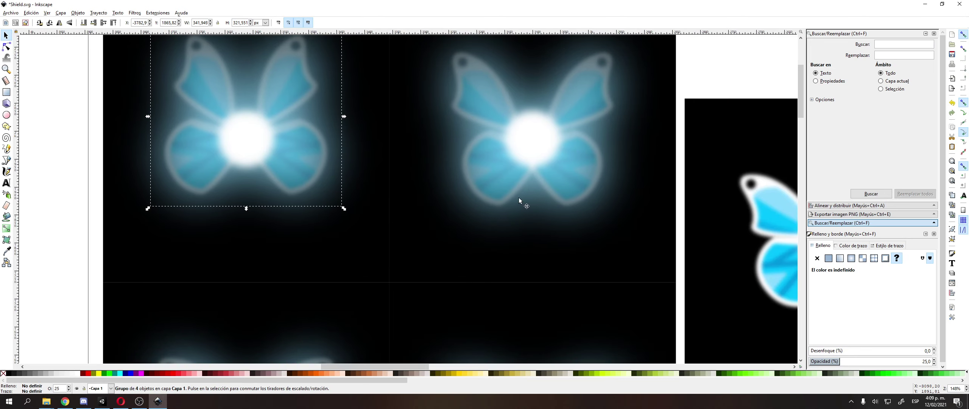
{"action": "scroll", "coordinate": [519, 197], "scroll_direction": "down", "scroll_amount": 2, "text": "ctrl"}
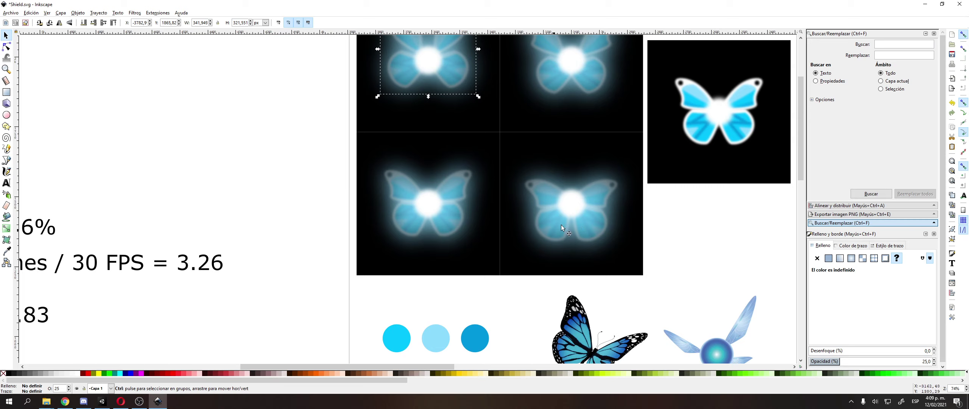
{"action": "left_click", "coordinate": [286, 222]}
{"action": "scroll", "coordinate": [289, 219], "scroll_direction": "down", "scroll_amount": 1, "text": "ctrl"}
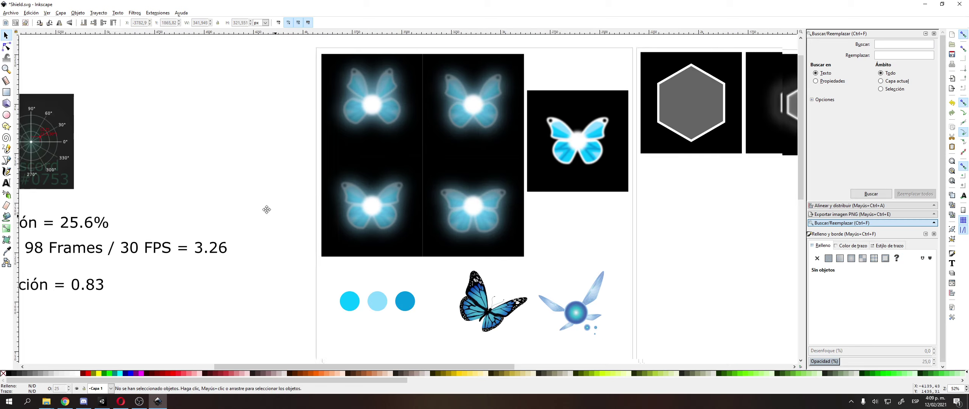
- Examine the blue butterfly reference image and the three blue palette circles beneath the sprites, selecting the circles together
{"action": "scroll", "coordinate": [364, 262], "scroll_direction": "up", "scroll_amount": 3, "text": "ctrl"}
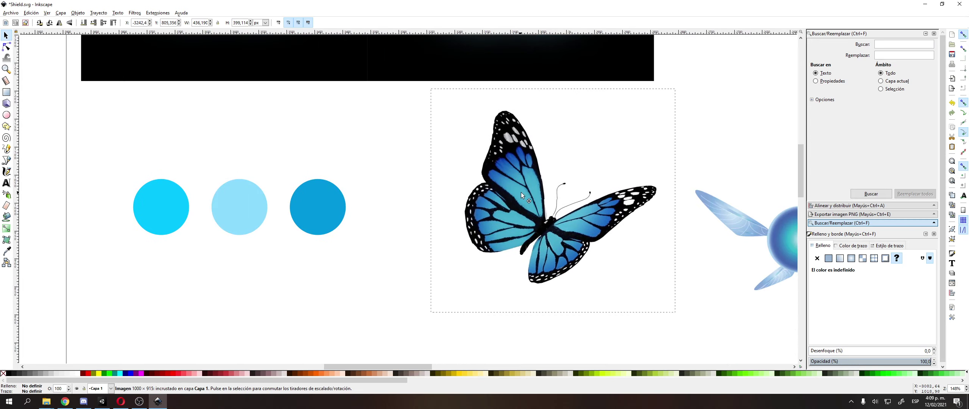
{"action": "left_click", "coordinate": [518, 205]}
{"action": "left_click", "coordinate": [376, 200]}
{"action": "scroll", "coordinate": [376, 200], "scroll_direction": "down", "scroll_amount": 2, "text": "ctrl"}
{"action": "left_click_drag", "start_coordinate": [216, 177], "coordinate": [395, 242]}
{"action": "left_click", "coordinate": [264, 227]}
{"action": "left_click_drag", "start_coordinate": [250, 168], "coordinate": [385, 257]}
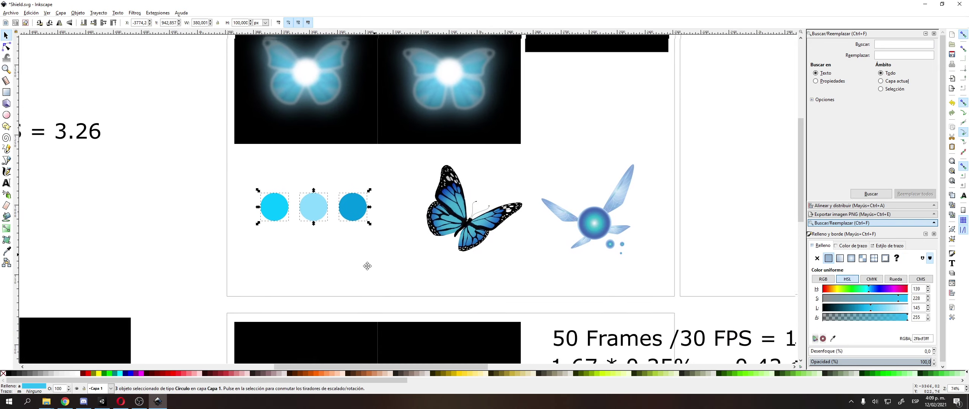
{"action": "scroll", "coordinate": [443, 245], "scroll_direction": "down", "scroll_amount": 2, "text": "ctrl"}
{"action": "middle_click_drag", "start_coordinate": [450, 243], "coordinate": [460, 216]}
{"action": "scroll", "coordinate": [489, 179], "scroll_direction": "up", "scroll_amount": 2, "text": "ctrl"}
- Switch to Unity, expand Spiral (local) and select its Trail particle system to preview it in the scene
{"action": "key", "text": "alt+Tab"}
{"action": "left_click", "coordinate": [610, 106]}
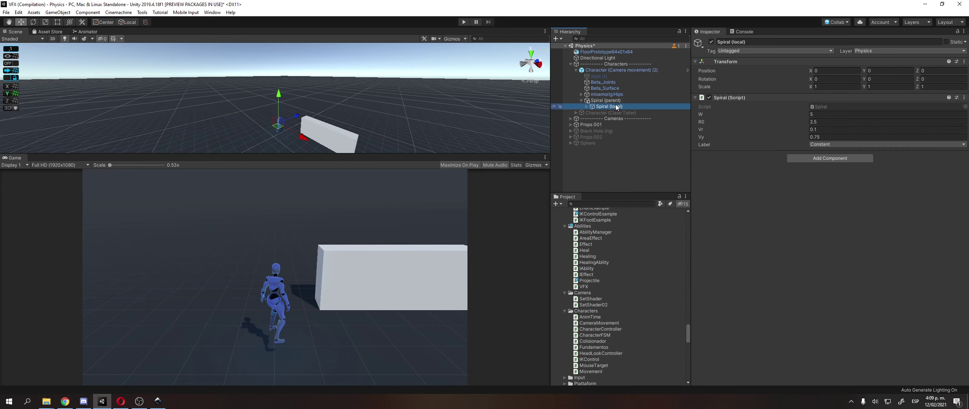
{"action": "key", "text": "Right"}
{"action": "key", "text": "Down"}
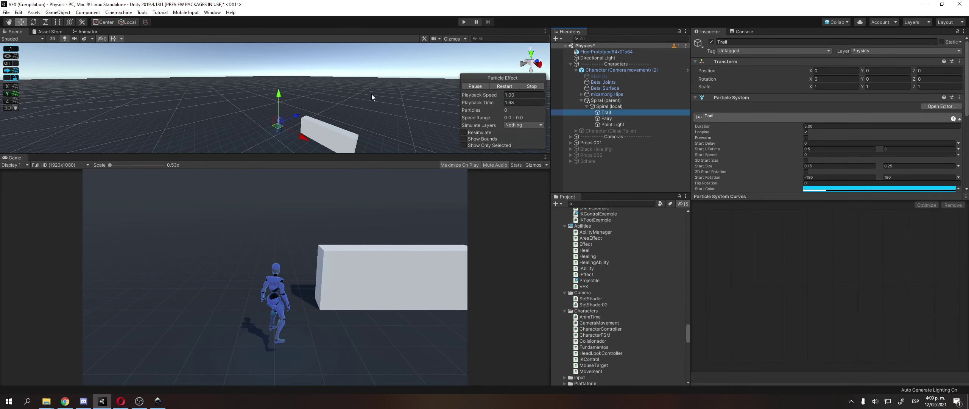
{"action": "left_click_drag", "start_coordinate": [372, 97], "coordinate": [311, 124], "text": "alt"}
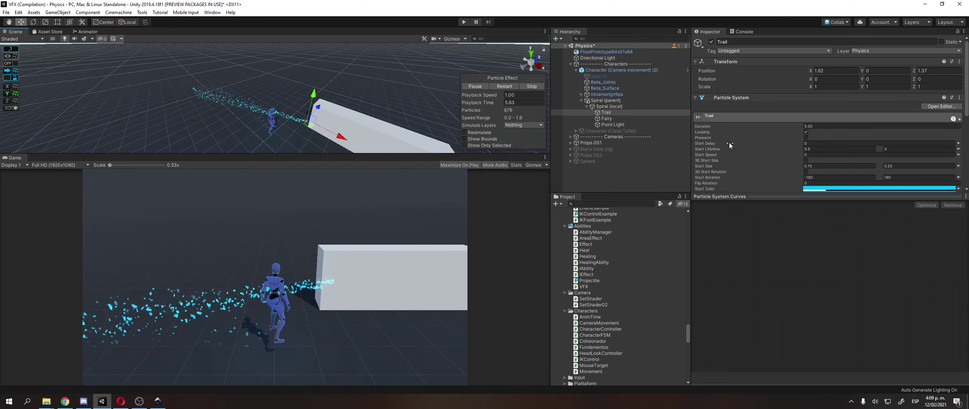
- Inspect the Trail's Emission settings and move the Trail around the character to preview its distance-based particles
{"action": "scroll", "coordinate": [729, 145], "scroll_direction": "down", "scroll_amount": 5}
{"action": "left_click", "coordinate": [757, 132]}
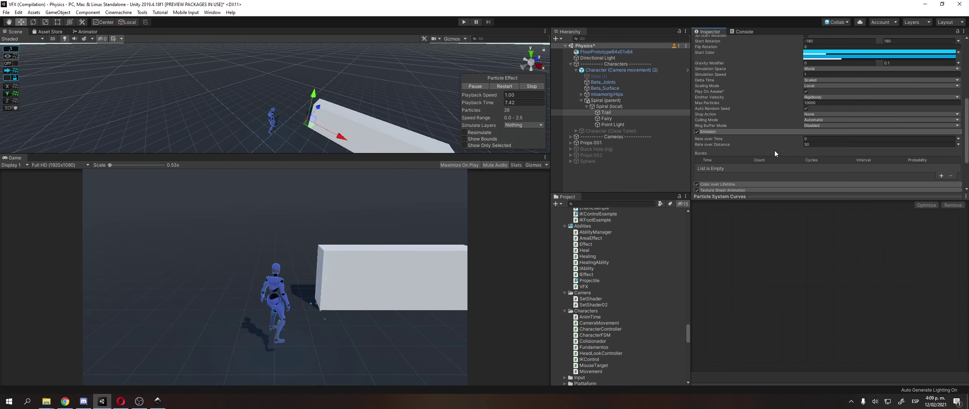
{"action": "scroll", "coordinate": [322, 105], "scroll_direction": "up", "scroll_amount": 1}
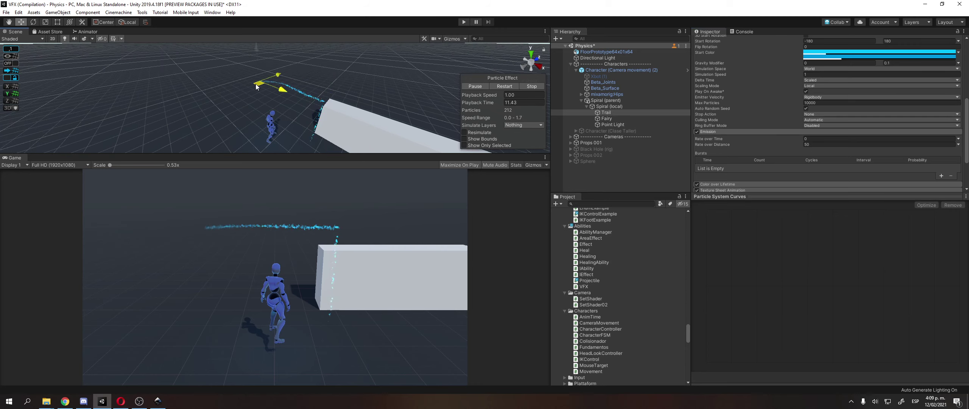
{"action": "left_click_drag", "start_coordinate": [256, 86], "coordinate": [267, 106]}
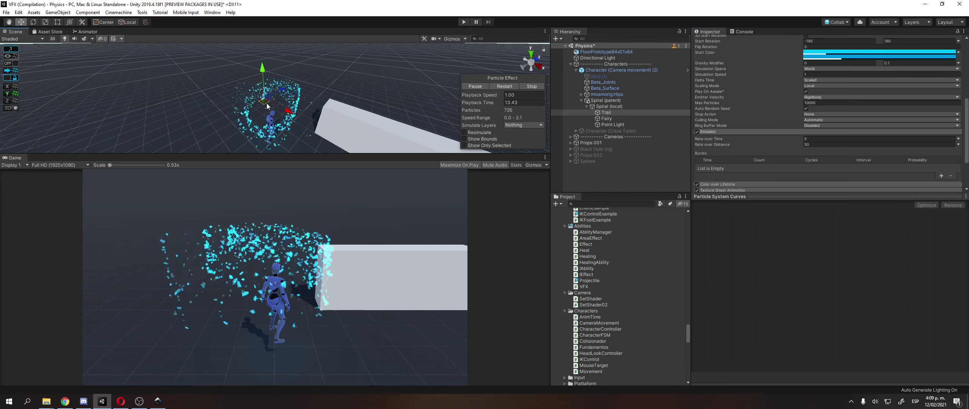
{"action": "scroll", "coordinate": [885, 122], "scroll_direction": "up", "scroll_amount": 5}
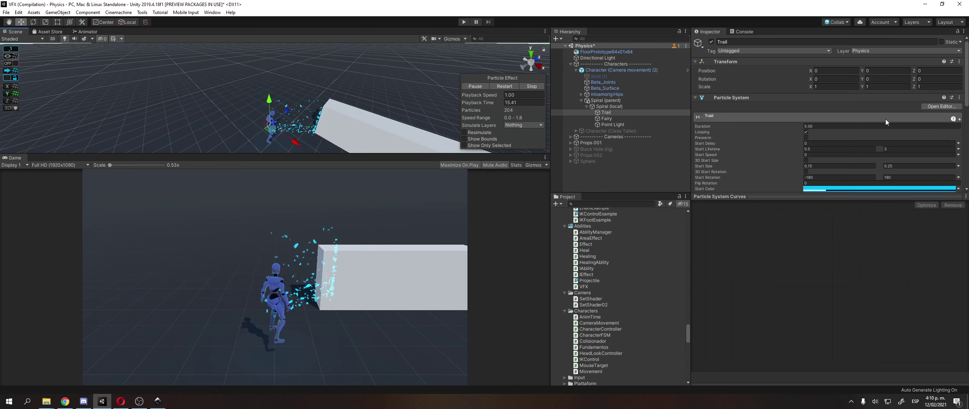
- Inspect the Start Color gradients of the Trail particle system
{"action": "scroll", "coordinate": [879, 135], "scroll_direction": "down", "scroll_amount": 3}
{"action": "left_click", "coordinate": [847, 123]}
{"action": "left_click", "coordinate": [847, 129]}
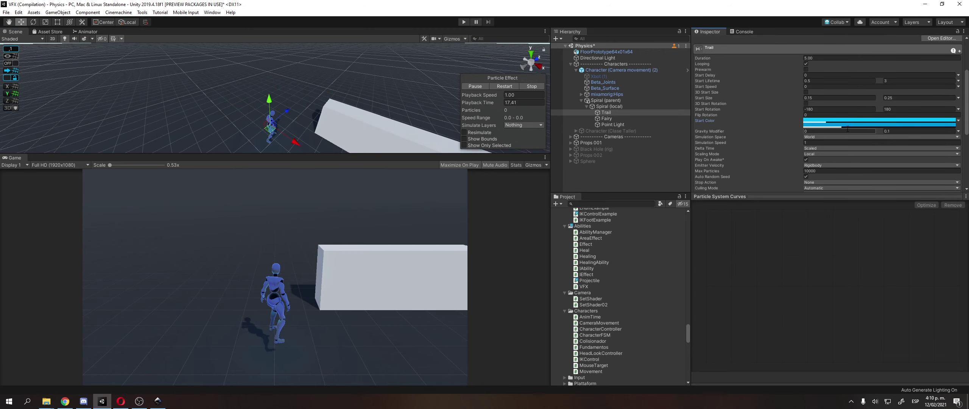
{"action": "left_click", "coordinate": [847, 129]}
- Switch to Inkscape and inspect the fills of the blue palette circles below the butterfly sprites
{"action": "key", "text": "alt+Tab"}
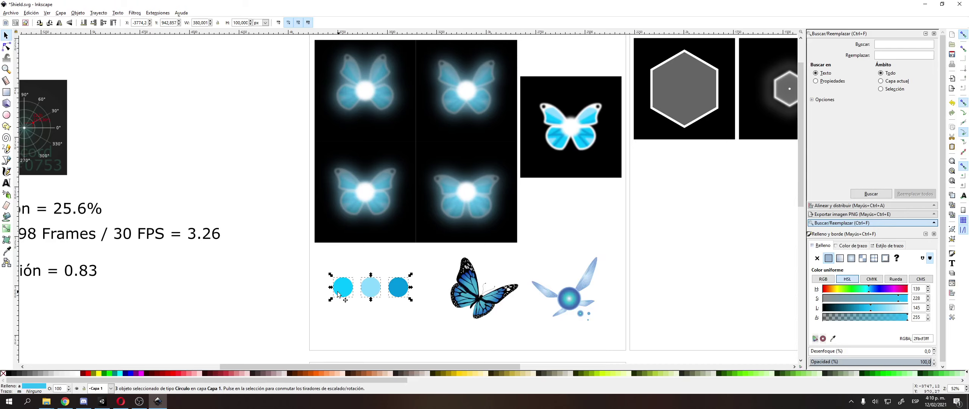
{"action": "left_click", "coordinate": [237, 316]}
{"action": "scroll", "coordinate": [248, 275], "scroll_direction": "up", "scroll_amount": 2, "text": "ctrl"}
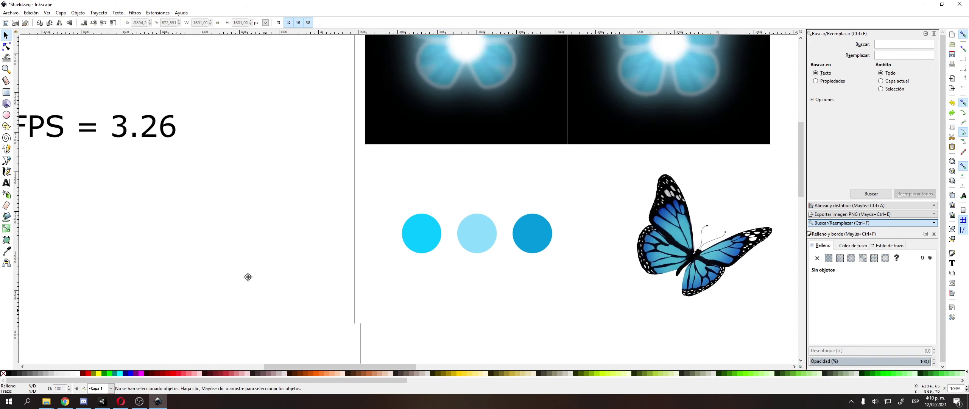
{"action": "left_click", "coordinate": [394, 200]}
{"action": "left_click", "coordinate": [509, 197]}
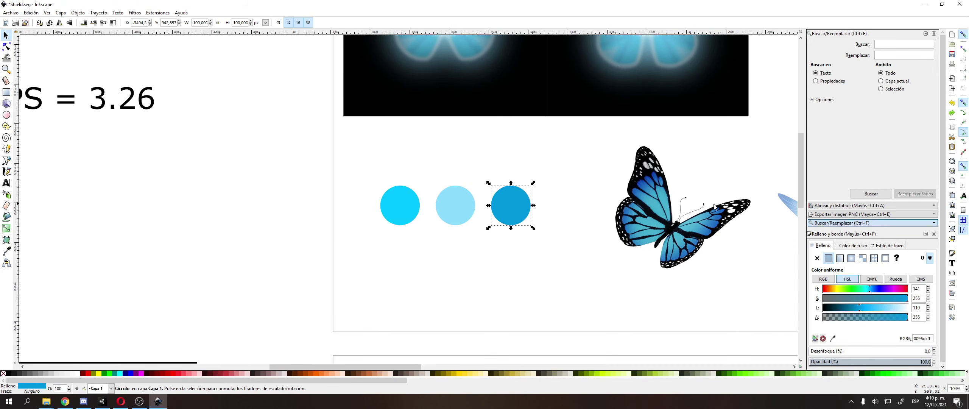
- Return to Unity and expand the Trail's Texture Sheet Animation module and its particle material settings for review
{"action": "key", "text": "alt+Tab"}
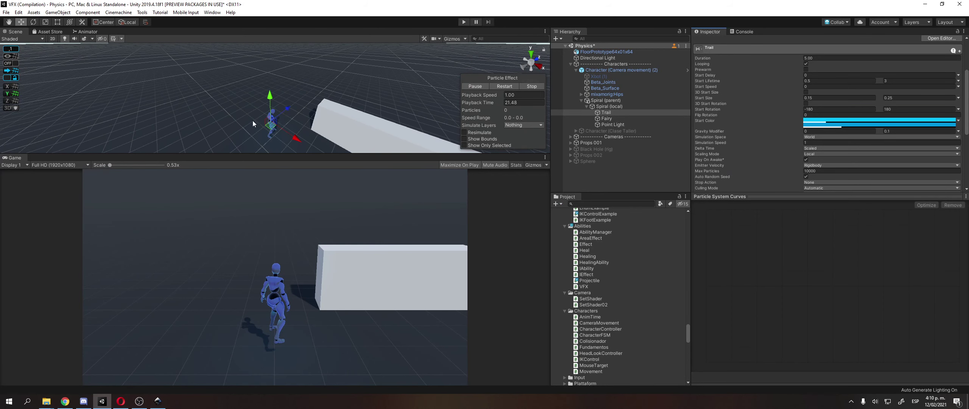
{"action": "right_click_drag", "start_coordinate": [253, 124], "coordinate": [239, 66]}
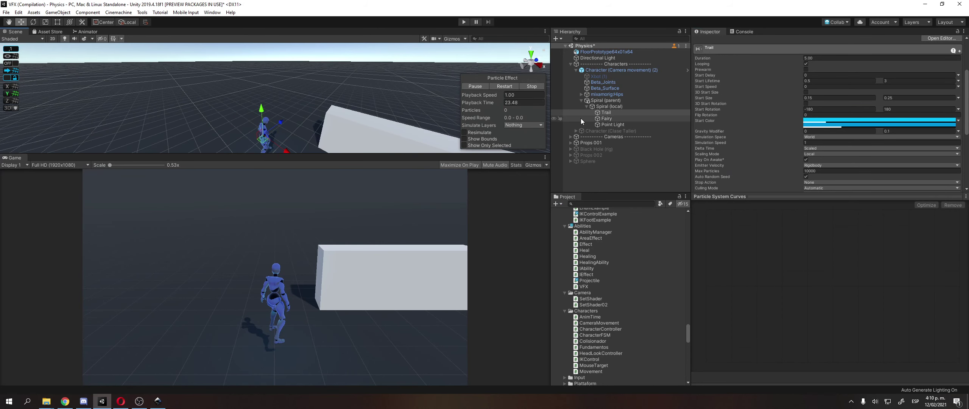
{"action": "scroll", "coordinate": [742, 135], "scroll_direction": "down", "scroll_amount": 5}
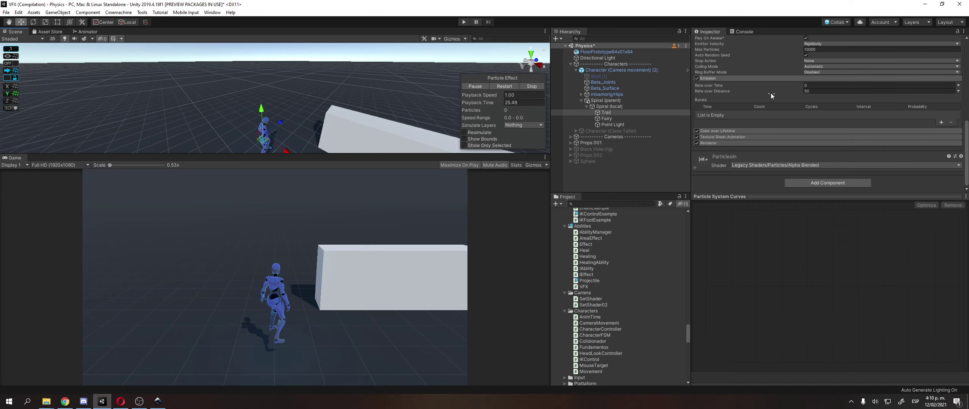
{"action": "left_click", "coordinate": [720, 136]}
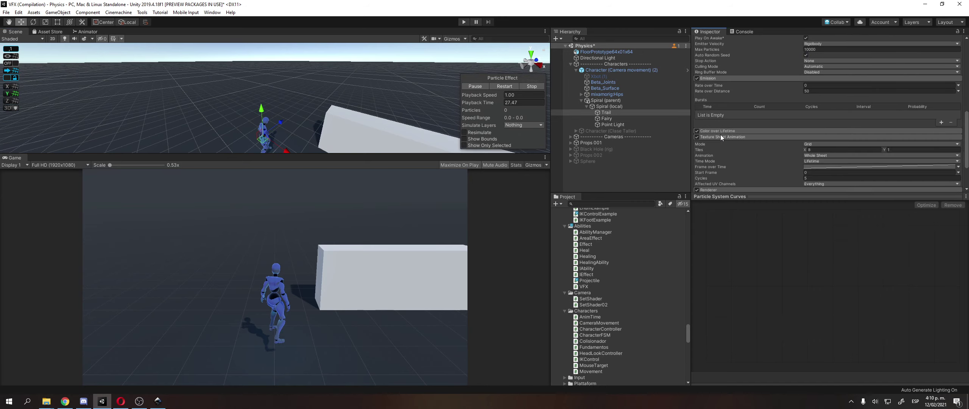
{"action": "scroll", "coordinate": [726, 136], "scroll_direction": "down", "scroll_amount": 2}
{"action": "left_click", "coordinate": [717, 156]}
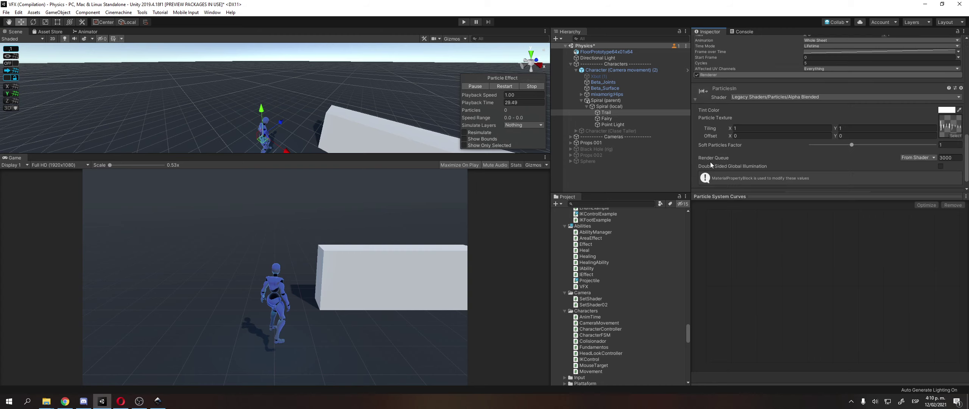
{"action": "scroll", "coordinate": [871, 121], "scroll_direction": "down", "scroll_amount": 3}
- Locate the Trail material's particle texture, TeleportParticles2, in the project and review its import settings and preview
{"action": "left_click", "coordinate": [948, 113]}
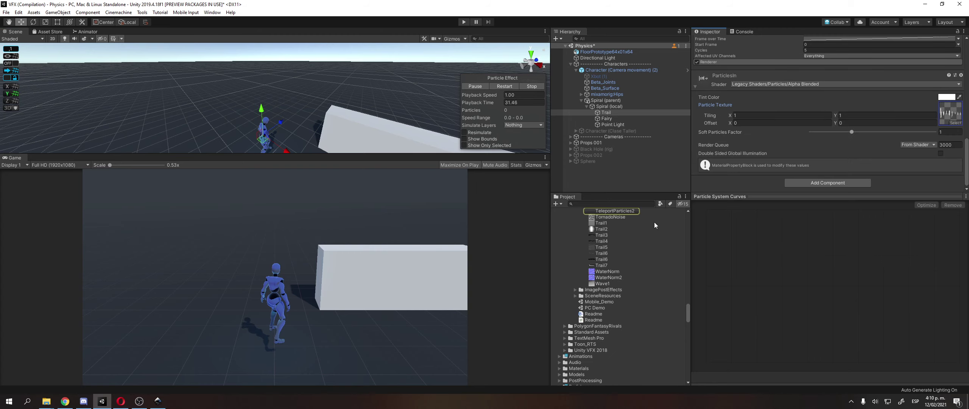
{"action": "left_click", "coordinate": [605, 211]}
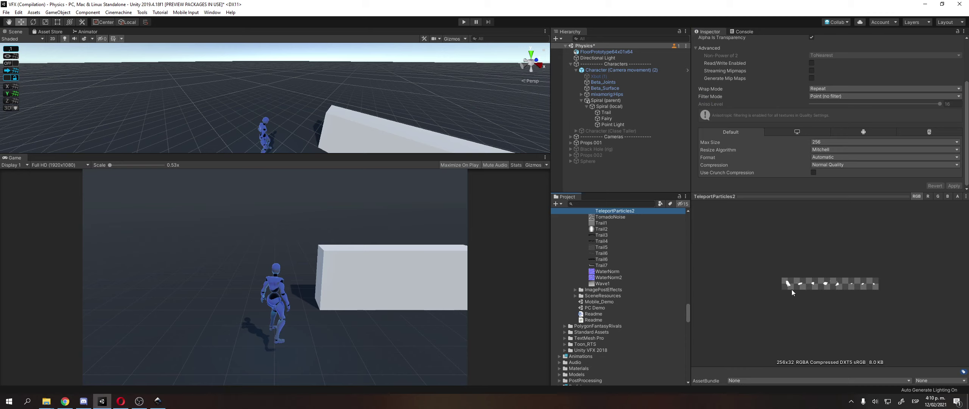
{"action": "scroll", "coordinate": [864, 189], "scroll_direction": "up", "scroll_amount": 3}
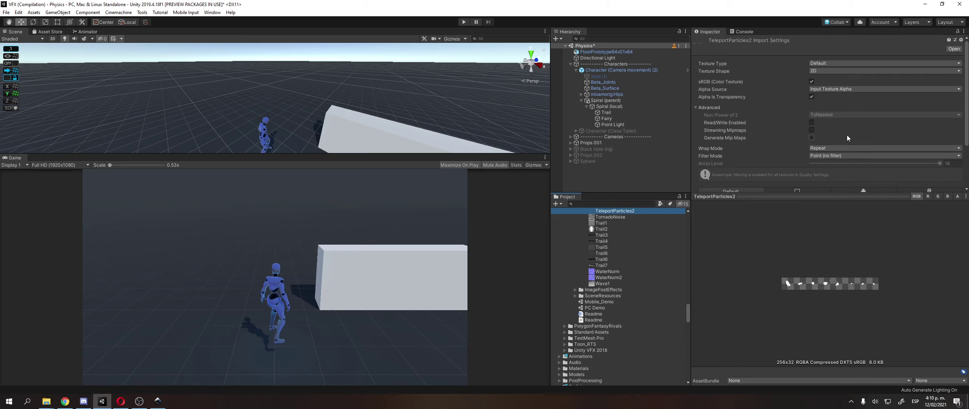
- Review the Trail's Color over Lifetime gradient in the Gradient Editor, leave it unchanged, and return to the main particle settings
{"action": "left_click", "coordinate": [623, 114]}
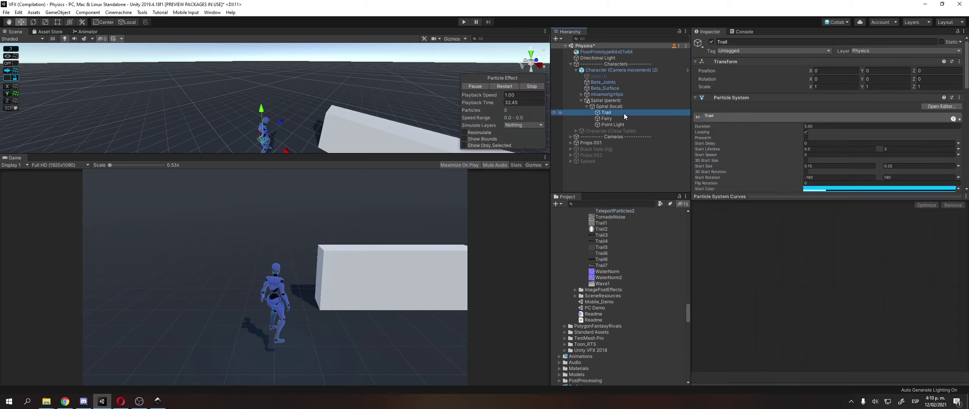
{"action": "scroll", "coordinate": [794, 124], "scroll_direction": "down", "scroll_amount": 6}
{"action": "scroll", "coordinate": [763, 137], "scroll_direction": "down", "scroll_amount": 7}
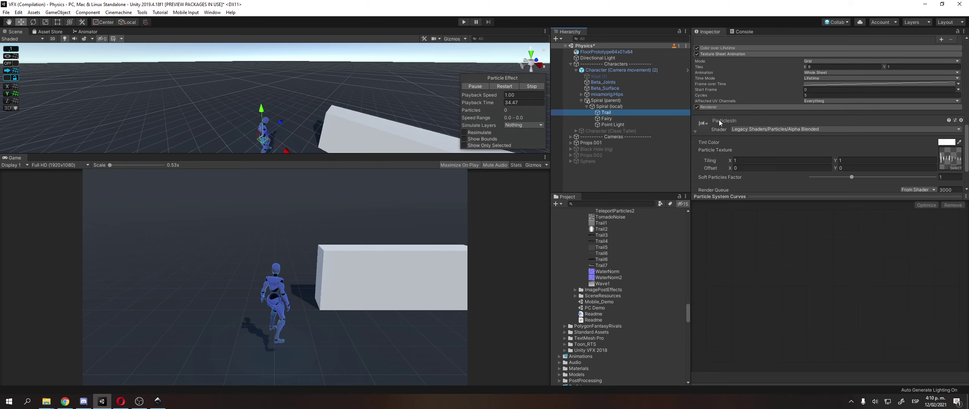
{"action": "left_click", "coordinate": [736, 49]}
{"action": "left_click", "coordinate": [837, 55]}
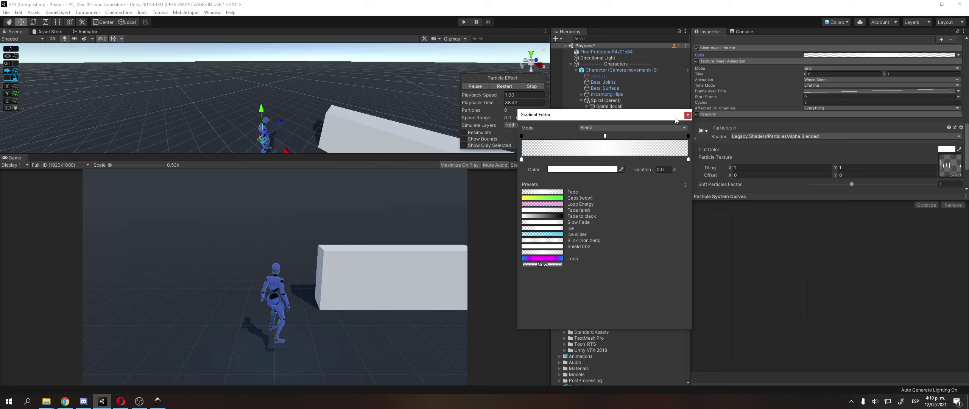
{"action": "left_click", "coordinate": [690, 116]}
{"action": "scroll", "coordinate": [782, 118], "scroll_direction": "up", "scroll_amount": 7}
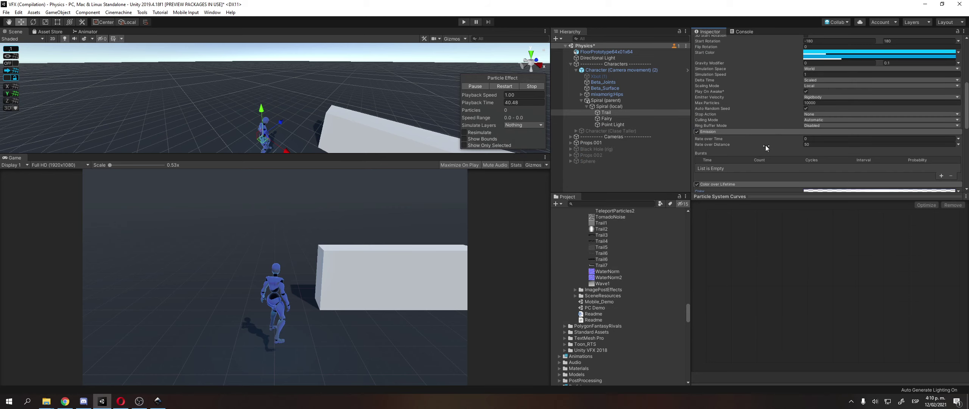
{"action": "scroll", "coordinate": [794, 99], "scroll_direction": "up", "scroll_amount": 4}
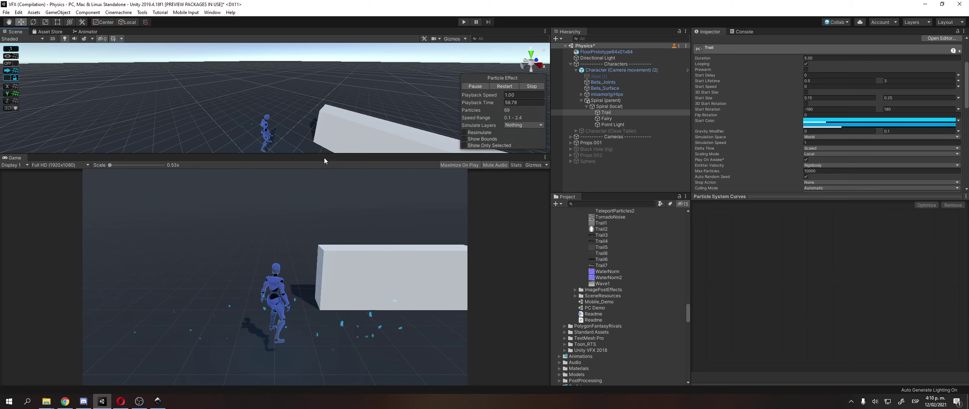
- Disable the Trail object, then select the Fairy particle system and frame it in the Scene view
{"action": "scroll", "coordinate": [906, 117], "scroll_direction": "down", "scroll_amount": 4}
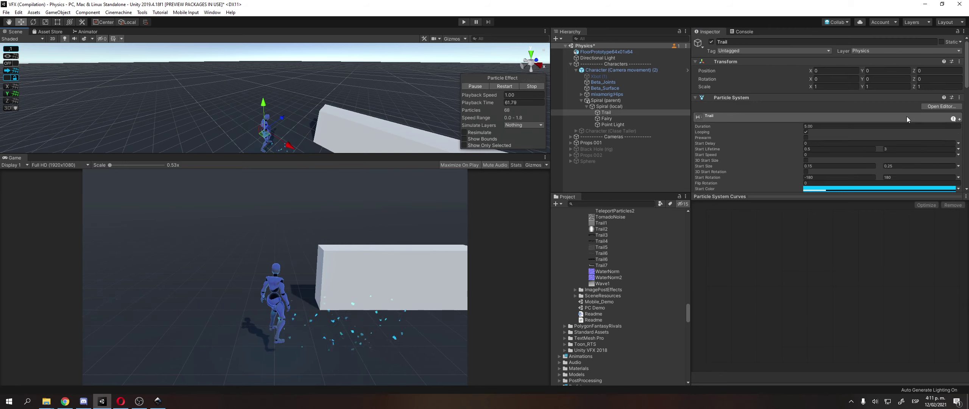
{"action": "scroll", "coordinate": [711, 72], "scroll_direction": "up", "scroll_amount": 5}
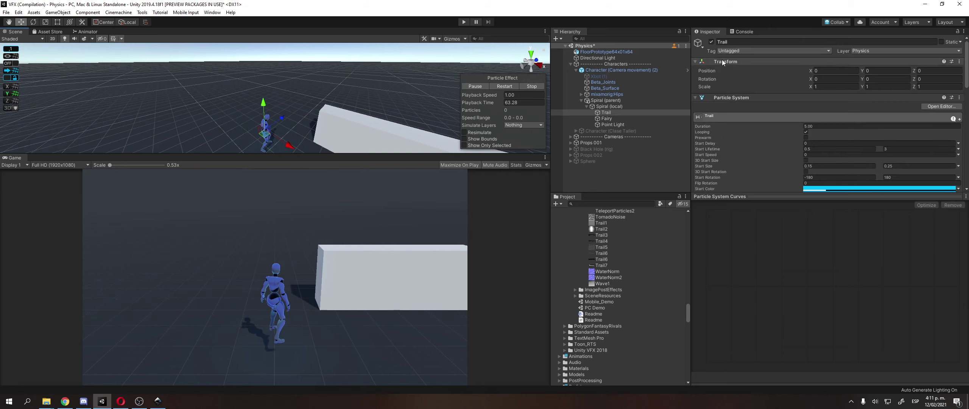
{"action": "left_click", "coordinate": [712, 41]}
{"action": "double_click", "coordinate": [607, 118]}
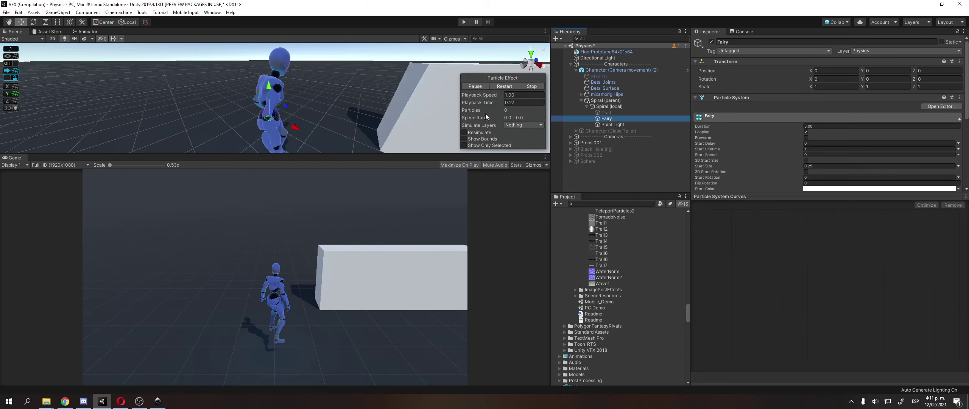
{"action": "right_click_drag", "start_coordinate": [190, 92], "coordinate": [209, 96]}
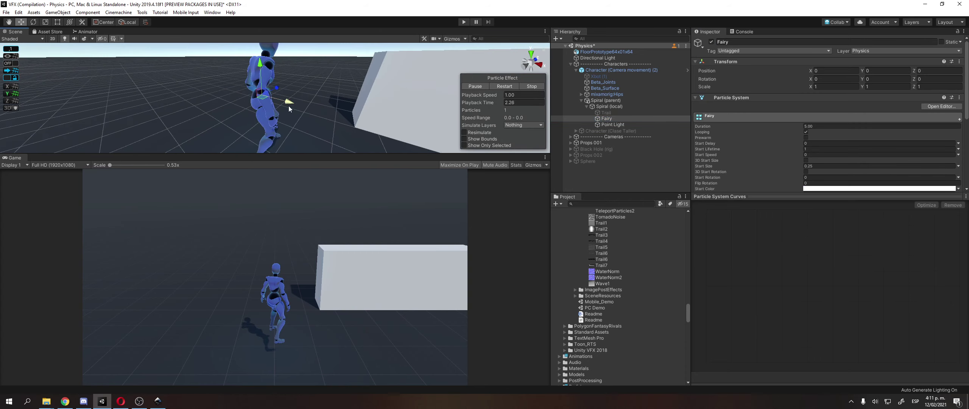
- Move the Fairy along X to 0.772 and inspect its glowing butterfly beside the character from several angles
{"action": "left_click_drag", "start_coordinate": [289, 106], "coordinate": [355, 118]}
{"action": "scroll", "coordinate": [281, 122], "scroll_direction": "up", "scroll_amount": 5}
{"action": "middle_click_drag", "start_coordinate": [281, 122], "coordinate": [214, 103]}
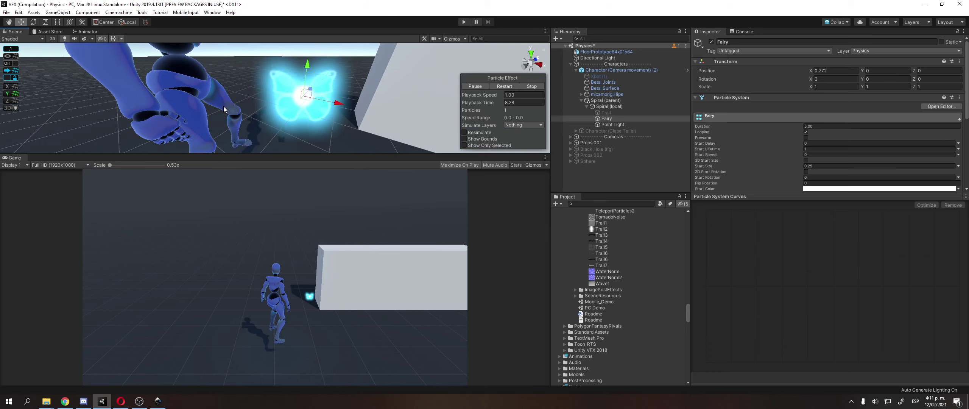
{"action": "scroll", "coordinate": [223, 106], "scroll_direction": "down", "scroll_amount": 5}
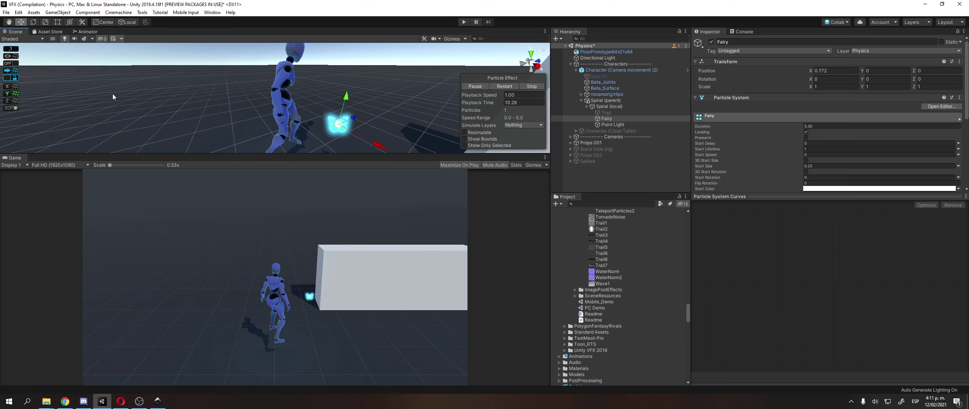
{"action": "left_click_drag", "start_coordinate": [113, 96], "coordinate": [405, 385], "text": "alt"}
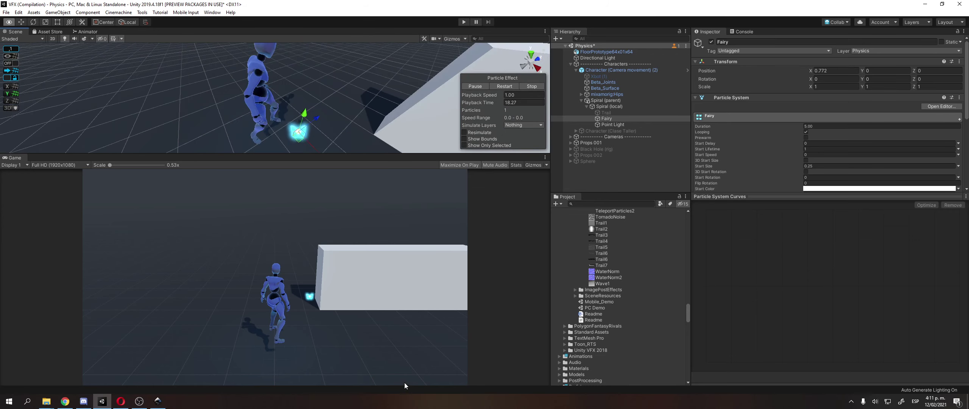
{"action": "left_click_drag", "start_coordinate": [291, 182], "coordinate": [370, 35], "text": "alt"}
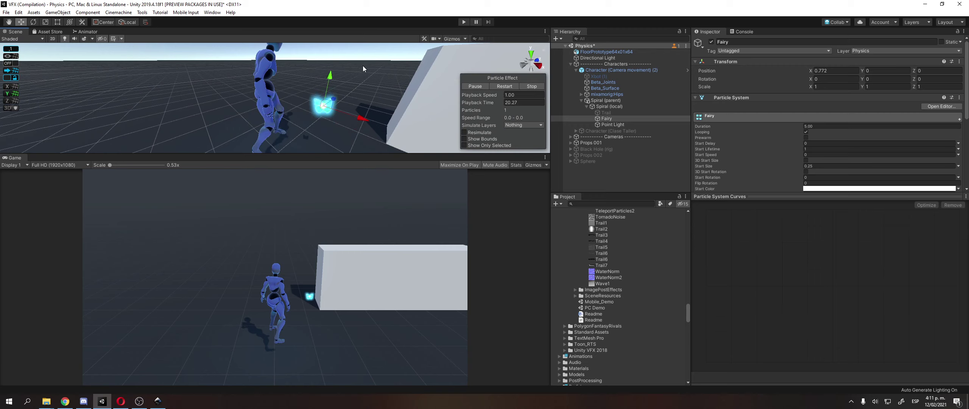
- Expand the Fairy's Texture Sheet Animation module and open its Frame over Time curve for review
{"action": "scroll", "coordinate": [726, 124], "scroll_direction": "down", "scroll_amount": 5}
{"action": "left_click", "coordinate": [717, 137]}
{"action": "scroll", "coordinate": [756, 129], "scroll_direction": "down", "scroll_amount": 3}
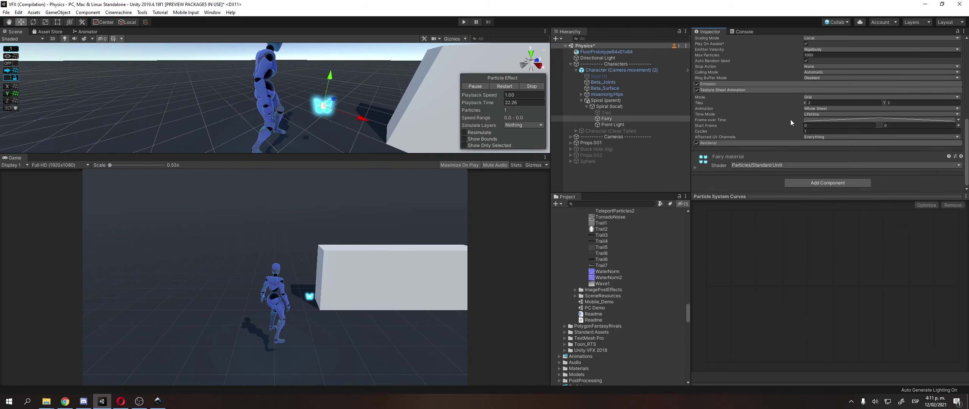
{"action": "left_click", "coordinate": [819, 119]}
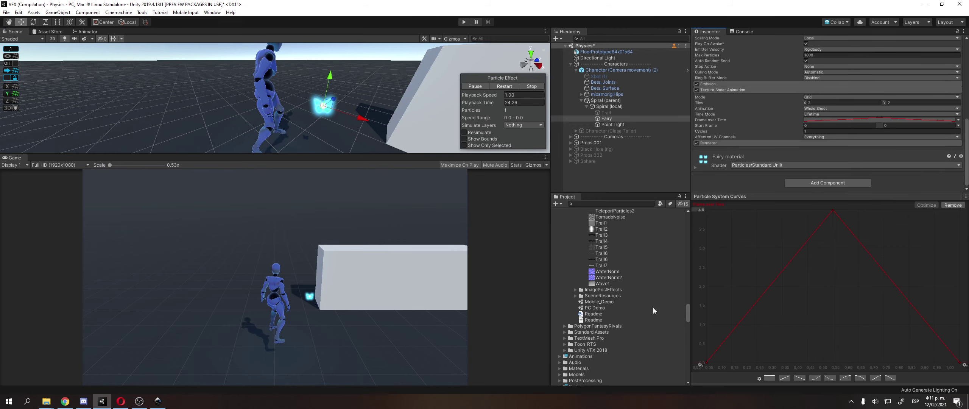
- Switch to Inkscape to examine the four butterfly frames of the sprite sheet, and return to Unity
{"action": "left_click", "coordinate": [158, 401]}
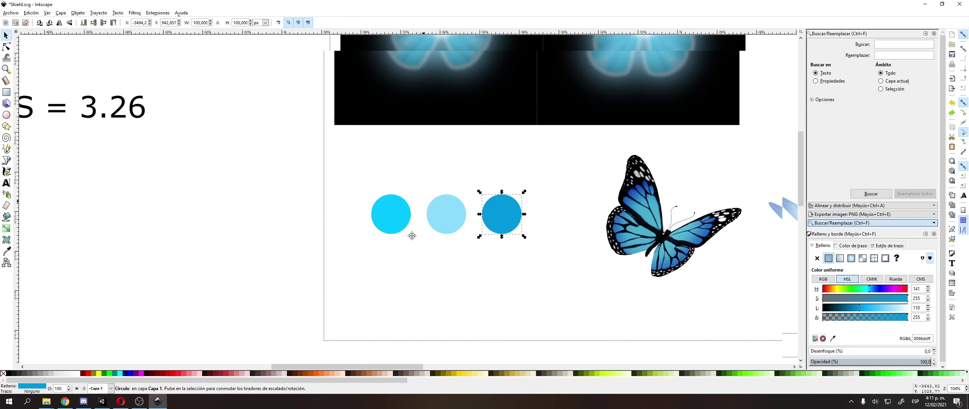
{"action": "scroll", "coordinate": [361, 155], "scroll_direction": "up", "scroll_amount": 10}
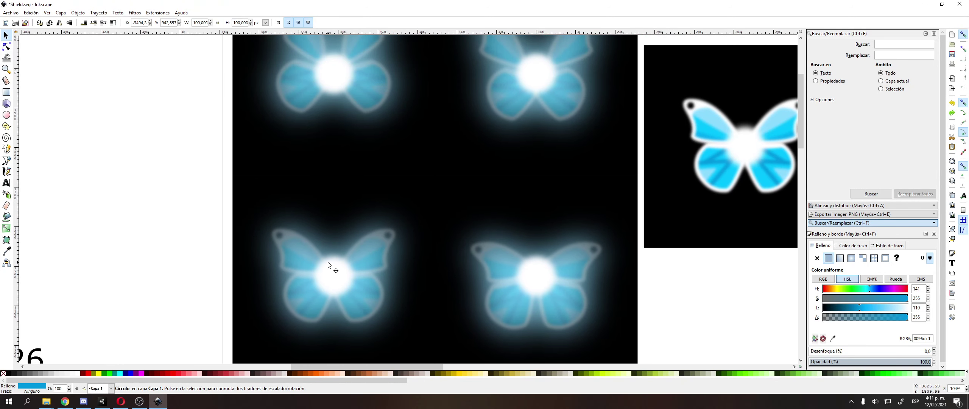
{"action": "key", "text": "alt+Tab"}
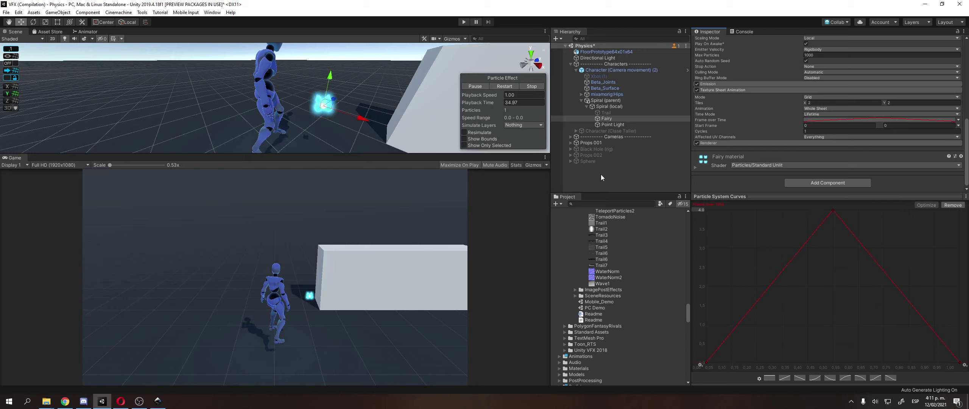
- Expand the Fairy's Emission module and review its rate together with the main particle and Texture Sheet Animation settings
{"action": "left_click", "coordinate": [757, 84]}
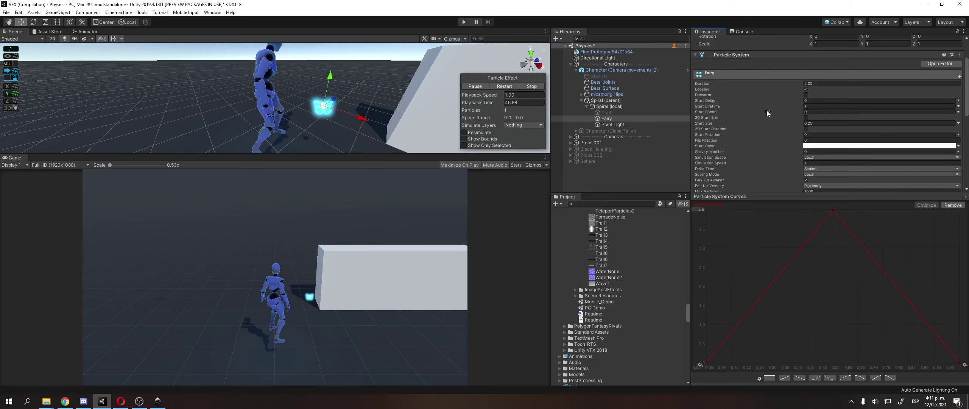
{"action": "scroll", "coordinate": [799, 100], "scroll_direction": "up", "scroll_amount": 4}
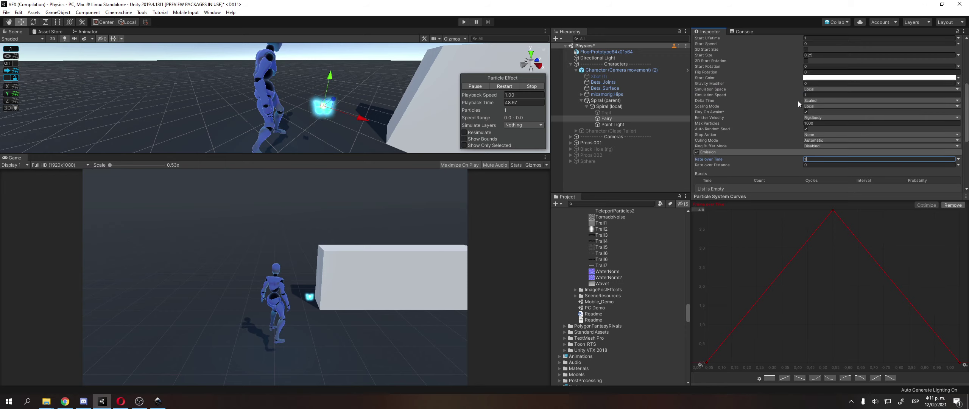
{"action": "scroll", "coordinate": [769, 145], "scroll_direction": "up", "scroll_amount": 4}
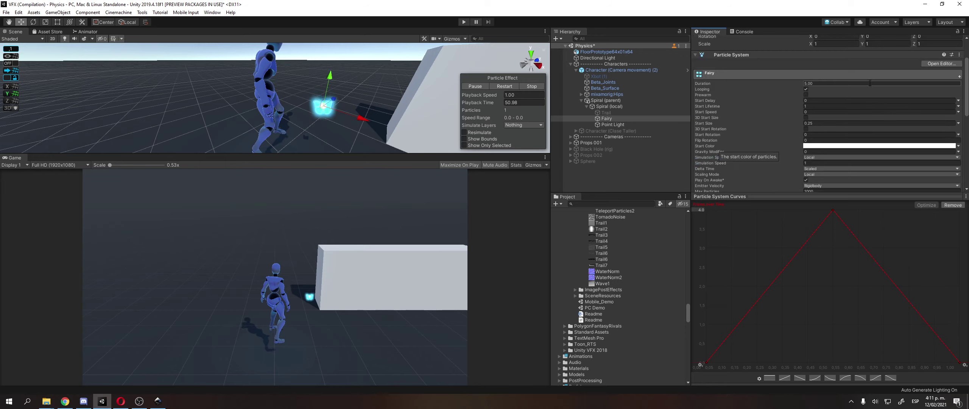
{"action": "scroll", "coordinate": [800, 139], "scroll_direction": "down", "scroll_amount": 8}
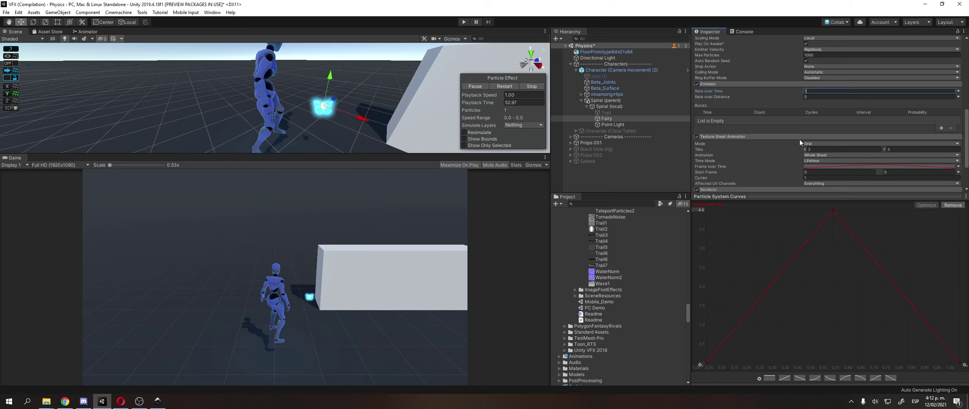
{"action": "scroll", "coordinate": [799, 142], "scroll_direction": "down", "scroll_amount": 3}
- Reset the Fairy's X position and re-enable the Trail object
{"action": "scroll", "coordinate": [796, 142], "scroll_direction": "up", "scroll_amount": 4}
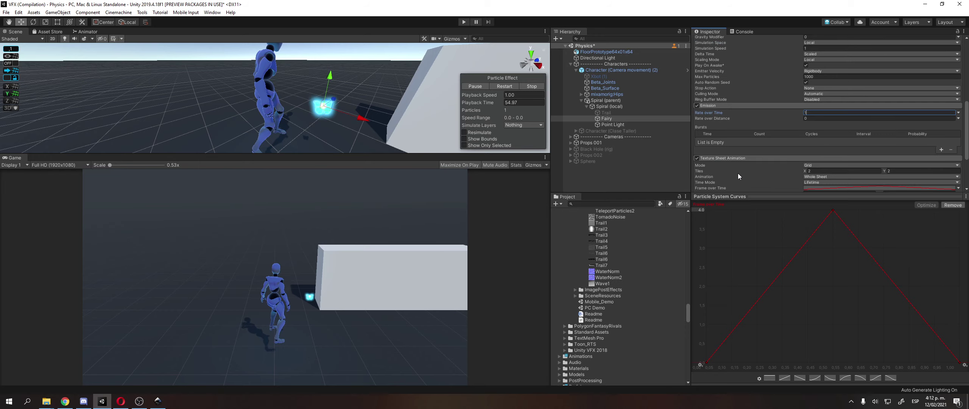
{"action": "scroll", "coordinate": [737, 173], "scroll_direction": "up", "scroll_amount": 8}
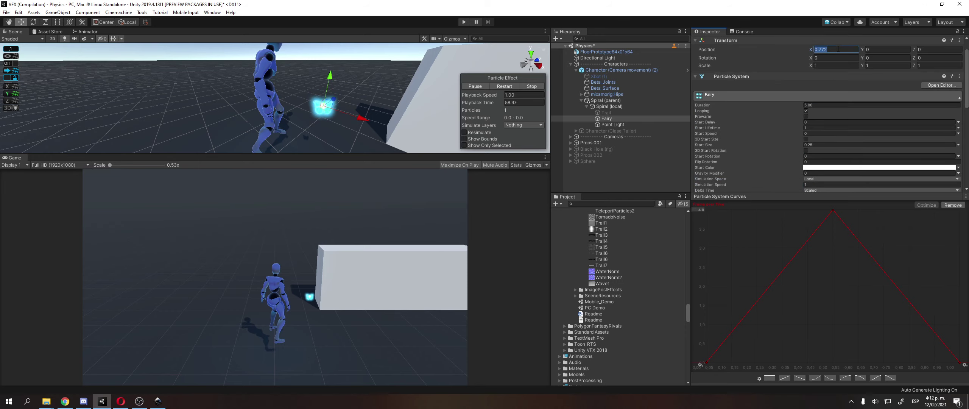
{"action": "left_click", "coordinate": [617, 113]}
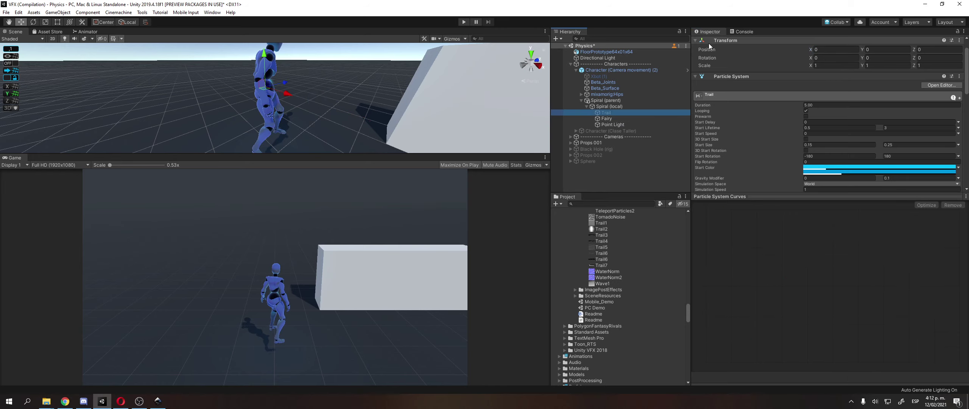
- Select and frame the Point Light, then review its range and color settings without changing them
{"action": "left_click", "coordinate": [626, 125]}
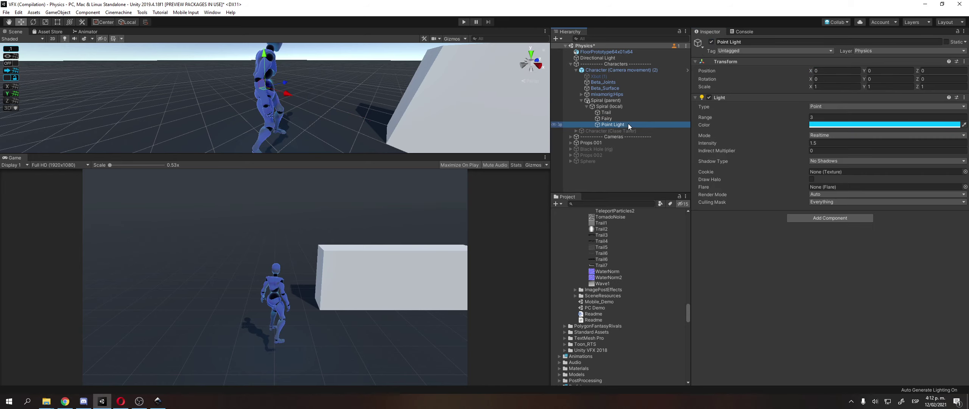
{"action": "key", "text": "f"}
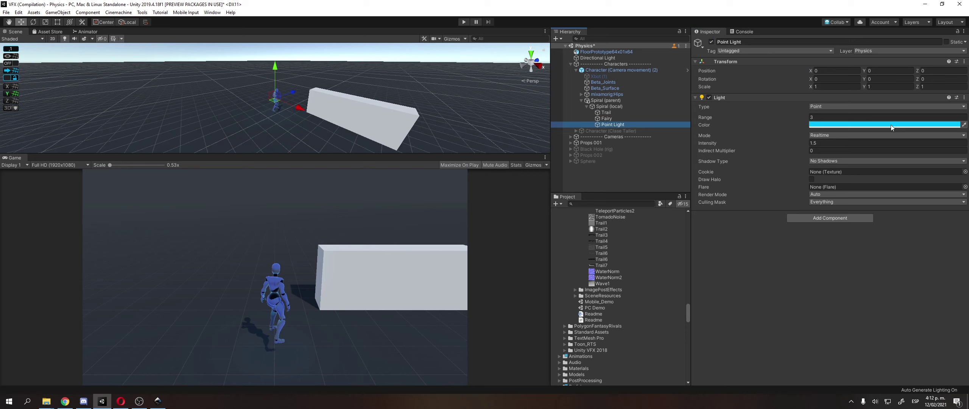
{"action": "left_click", "coordinate": [890, 125]}
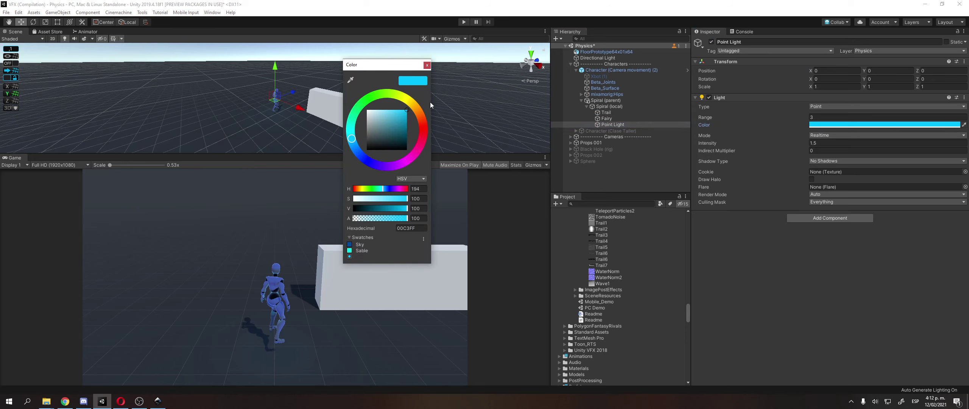
{"action": "left_click", "coordinate": [427, 65]}
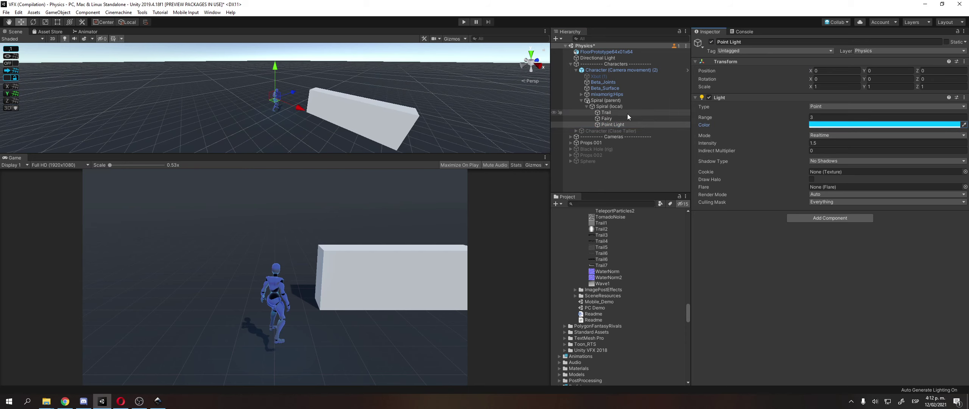
{"action": "double_click", "coordinate": [613, 124]}
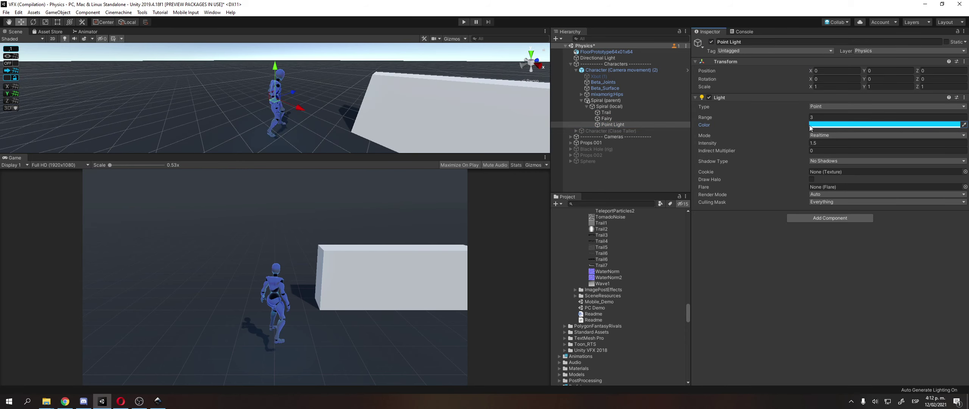
{"action": "scroll", "coordinate": [237, 108], "scroll_direction": "down", "scroll_amount": 2}
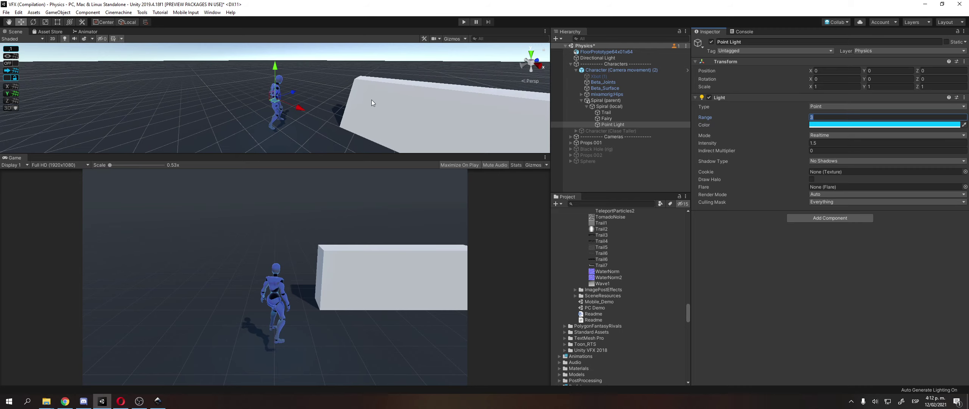
- Play the scene, pause it to inspect the light and butterfly shadow on the floor in the Scene view, and stop playback
{"action": "left_click", "coordinate": [463, 22]}
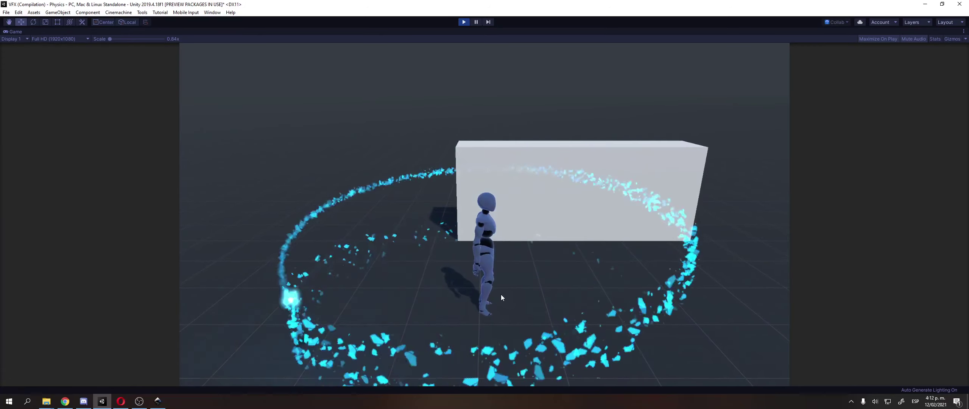
{"action": "left_click", "coordinate": [476, 21]}
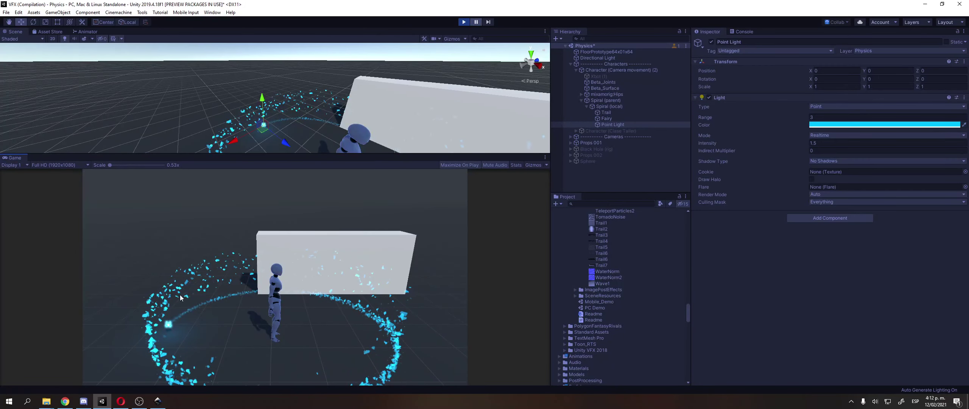
{"action": "right_click_drag", "start_coordinate": [202, 125], "coordinate": [242, 69]}
{"action": "middle_click_drag", "start_coordinate": [243, 70], "coordinate": [240, 103]}
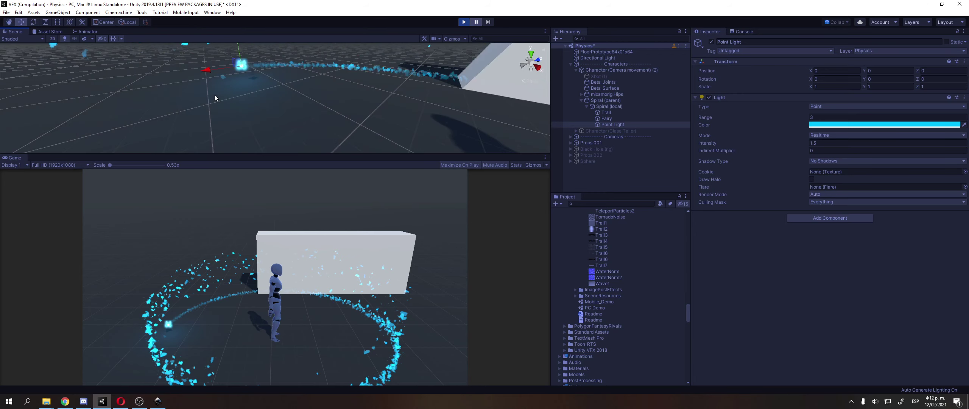
{"action": "scroll", "coordinate": [240, 103], "scroll_direction": "up", "scroll_amount": 6}
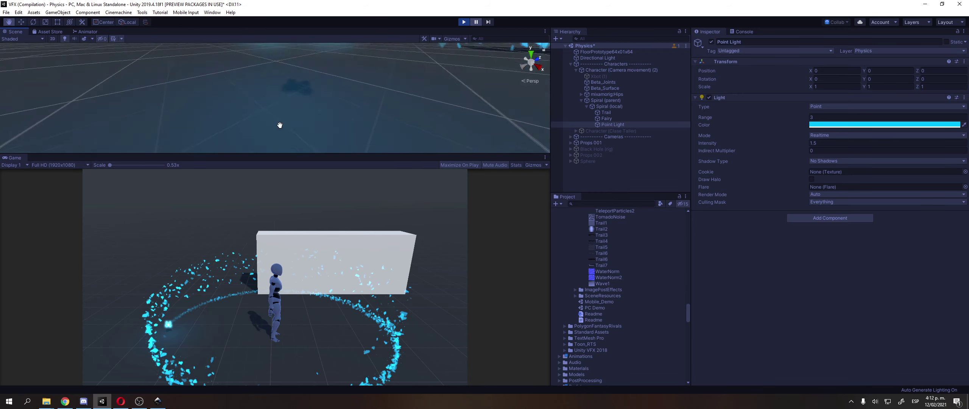
{"action": "middle_click_drag", "start_coordinate": [277, 127], "coordinate": [206, 139]}
{"action": "left_click_drag", "start_coordinate": [206, 137], "coordinate": [166, 137], "text": "alt"}
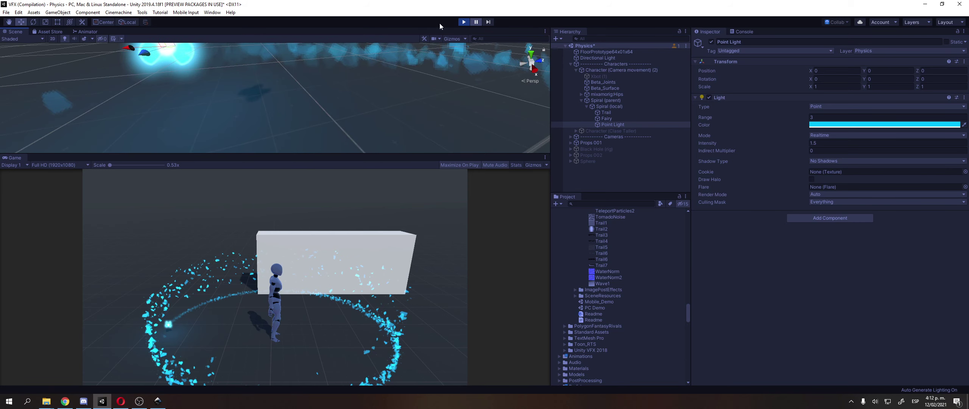
{"action": "left_click", "coordinate": [460, 22]}
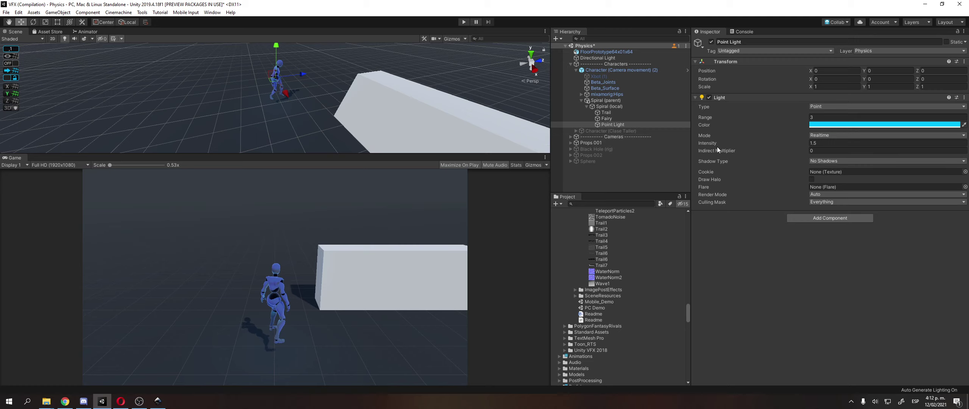
- Expand the Fairy's Renderer module and review its Cast Shadows option, leaving it set to On
{"action": "left_click", "coordinate": [625, 119]}
{"action": "left_click", "coordinate": [725, 149]}
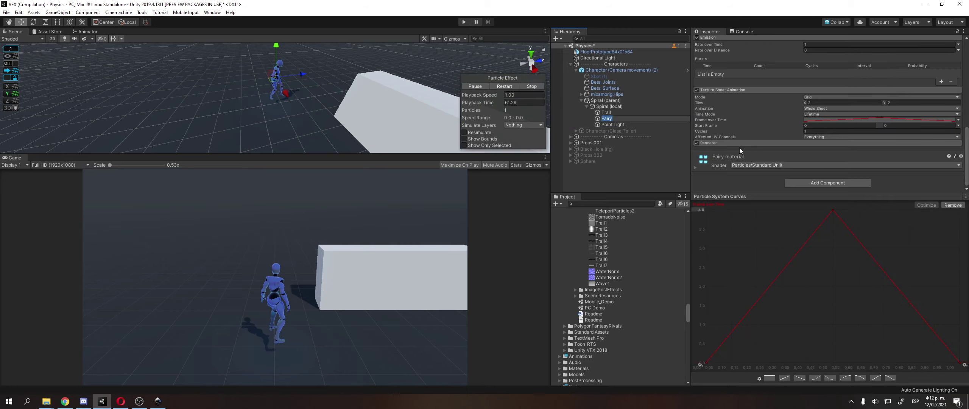
{"action": "left_click", "coordinate": [720, 142]}
{"action": "scroll", "coordinate": [721, 140], "scroll_direction": "down", "scroll_amount": 5}
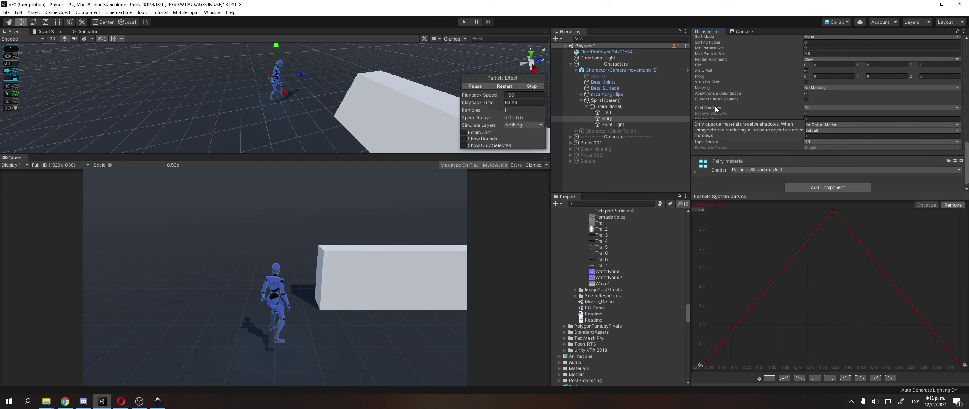
{"action": "left_click", "coordinate": [814, 108]}
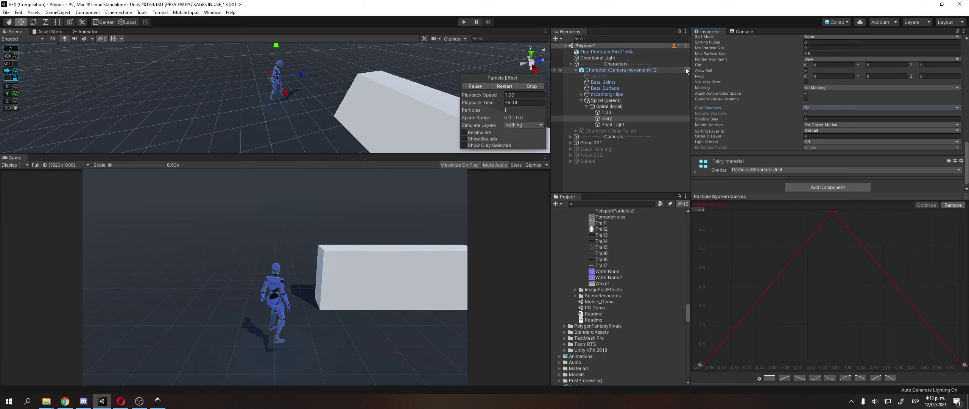
- Collapse Spiral (local) in the hierarchy and disable the Character (Camera movement) (2) object
{"action": "left_click", "coordinate": [617, 108]}
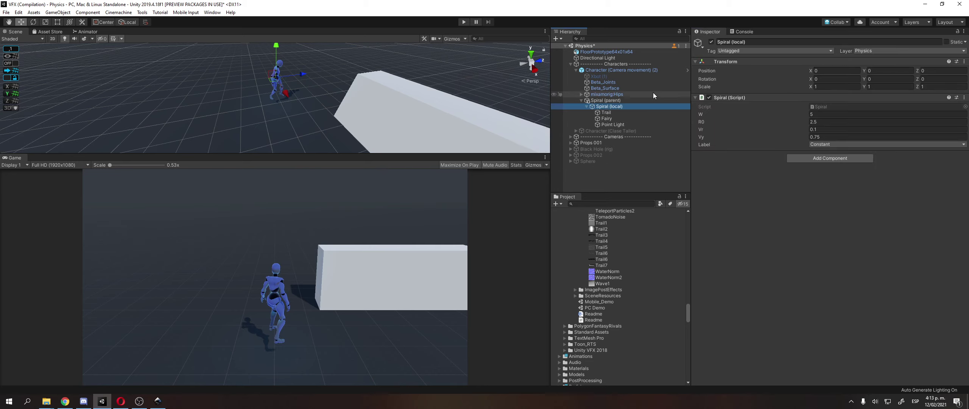
{"action": "key", "text": "Left"}
{"action": "key", "text": "Left"}
{"action": "left_click", "coordinate": [640, 69]}
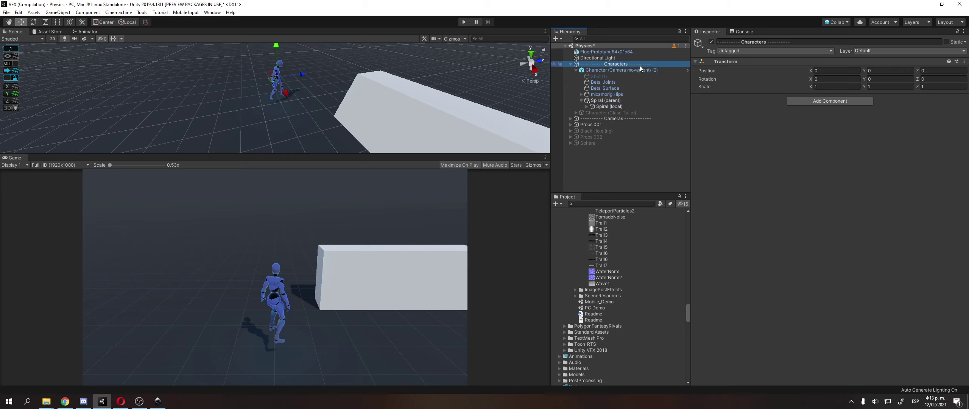
{"action": "left_click", "coordinate": [711, 42]}
- Collapse the Characters group and disable the Props 001 object
{"action": "left_click", "coordinate": [625, 64]}
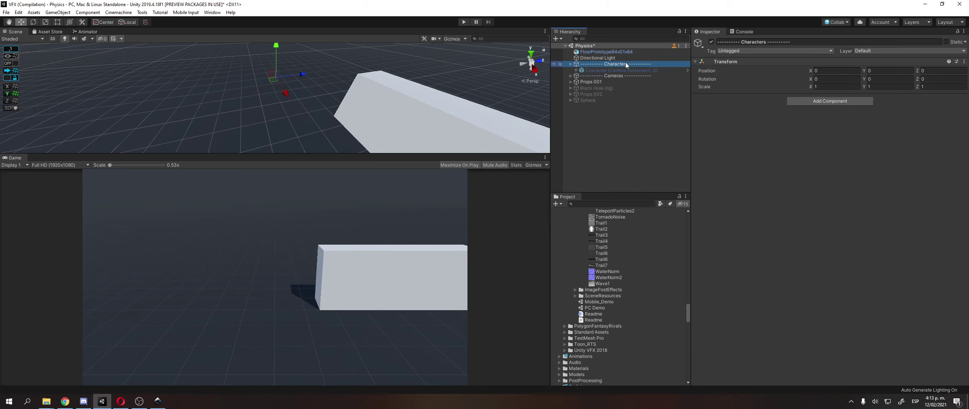
{"action": "key", "text": "Left"}
{"action": "key", "text": "Down"}
{"action": "key", "text": "Down"}
{"action": "left_click", "coordinate": [710, 42]}
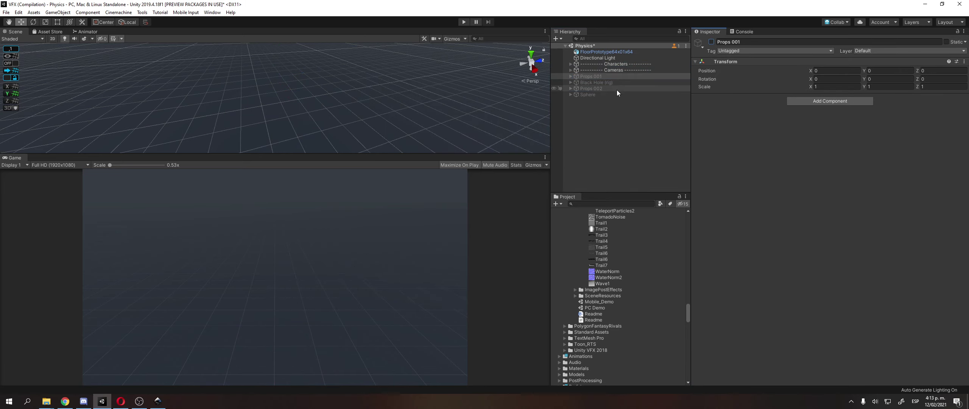
- Enable the Props 002 and Black Hole (rig) objects, and play the scene with the Game view maximized
{"action": "left_click", "coordinate": [711, 42]}
{"action": "left_click", "coordinate": [643, 82]}
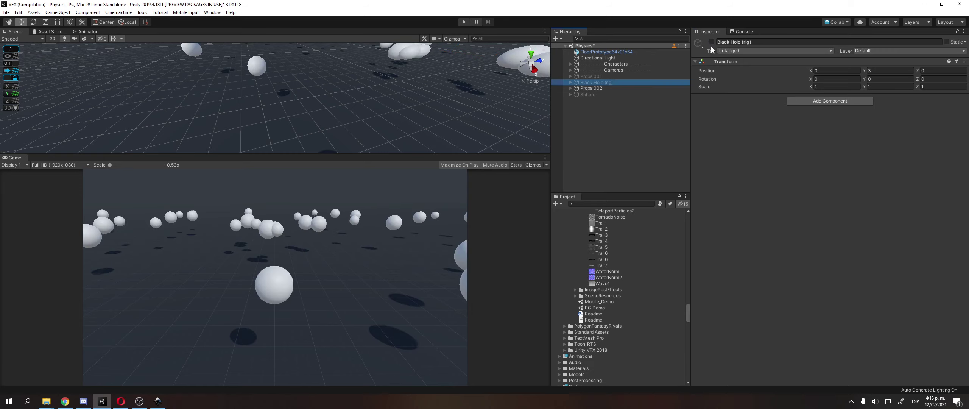
{"action": "left_click", "coordinate": [711, 42]}
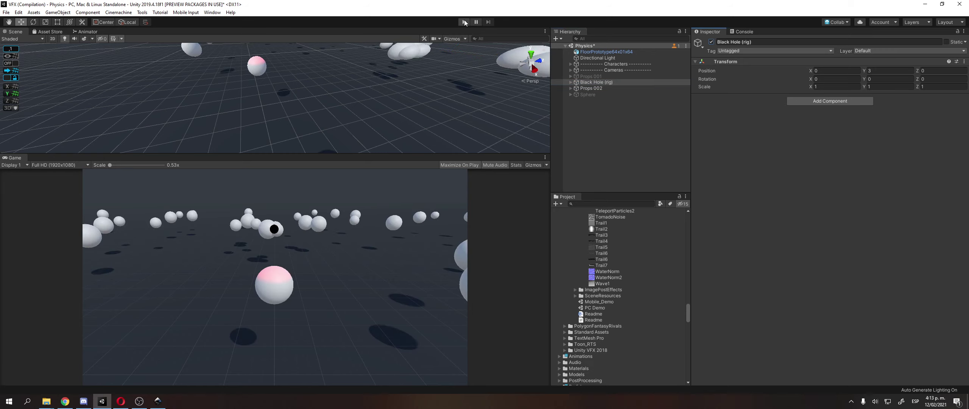
{"action": "left_click", "coordinate": [465, 22]}
{"action": "key", "text": "shift+space"}
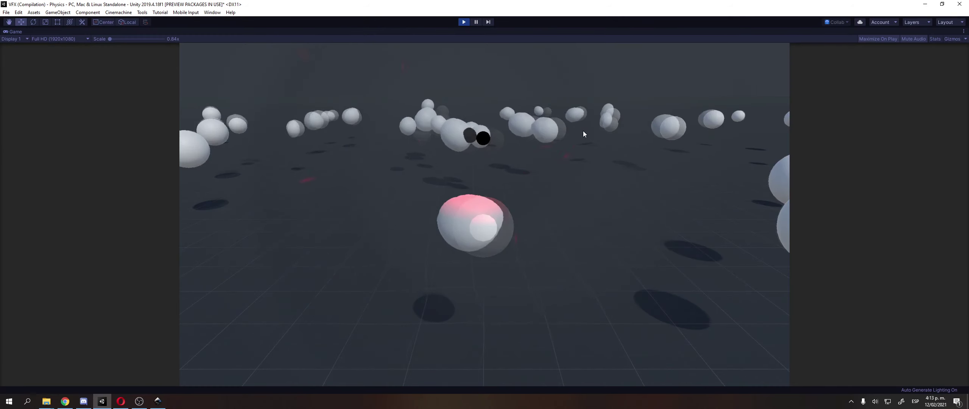
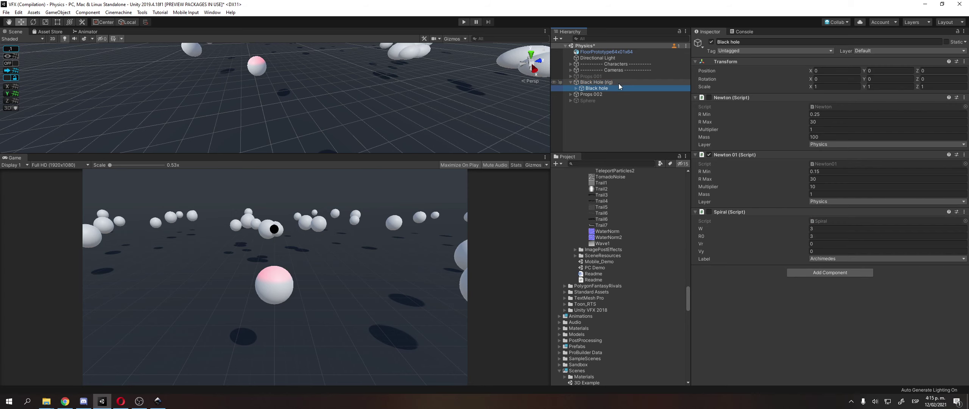
- Expand Black hole and its nested Black hole particle object to reveal their children, and select the Sphere
{"action": "key", "text": "Right"}
{"action": "double_click", "coordinate": [612, 100]}
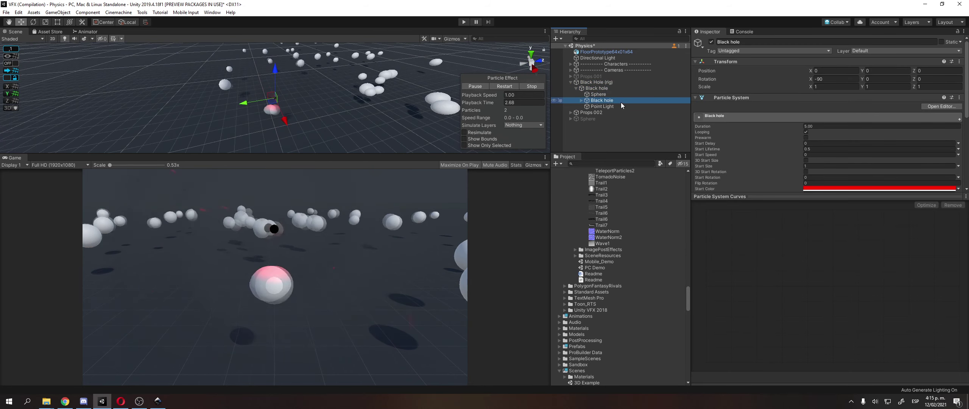
{"action": "key", "text": "Right"}
{"action": "key", "text": "Up"}
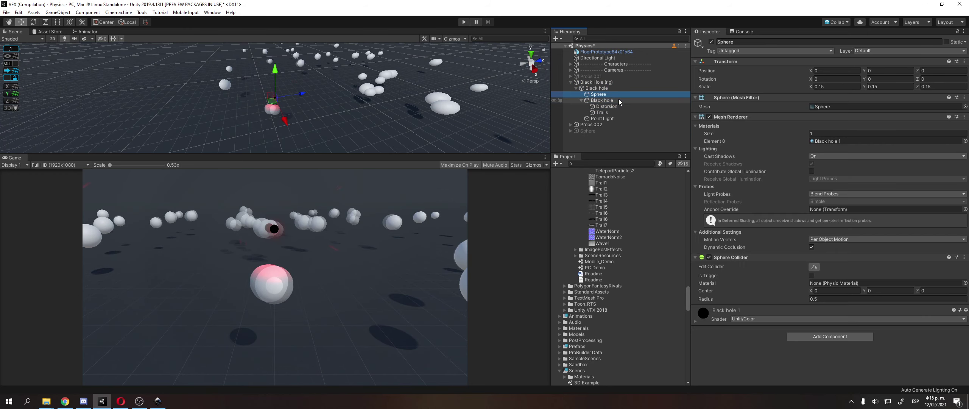
- Disable the nested Black hole particle object and the Point Light, leaving the Sphere active
{"action": "key", "text": "Down"}
{"action": "key", "text": "alt+shift+a"}
{"action": "key", "text": "Down"}
{"action": "key", "text": "Down"}
{"action": "key", "text": "Down"}
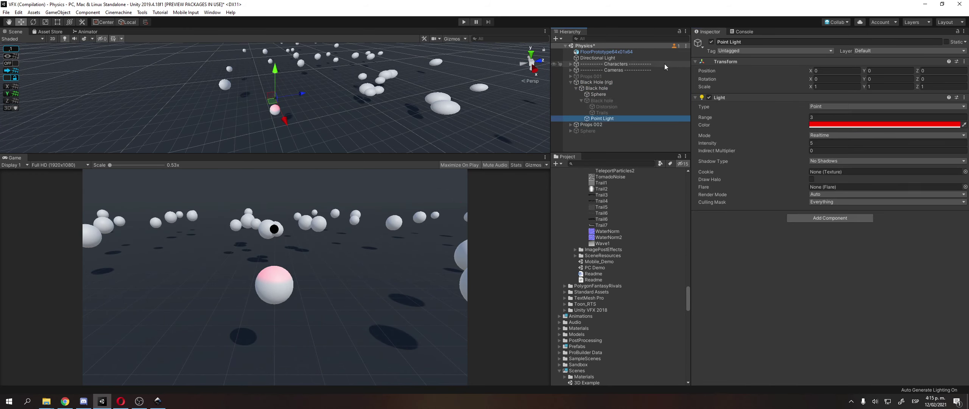
{"action": "key", "text": "alt+shift+a"}
- Frame the Sphere under Black hole in the Scene view and make the Scene view taller
{"action": "left_click", "coordinate": [613, 89]}
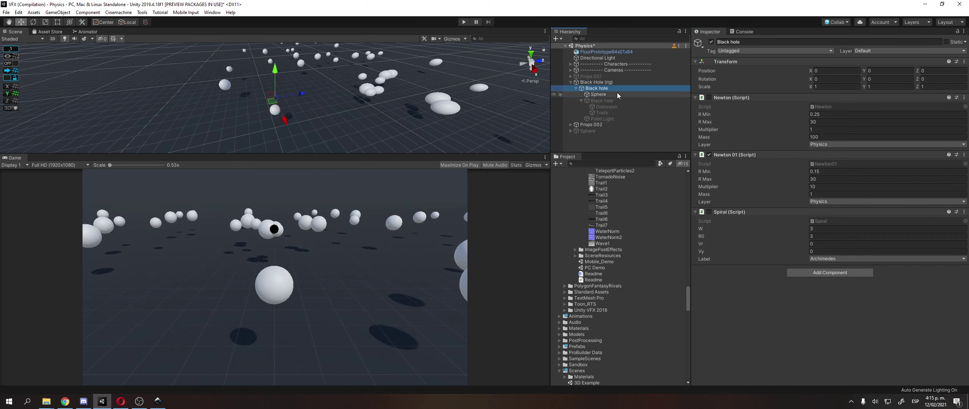
{"action": "double_click", "coordinate": [617, 94]}
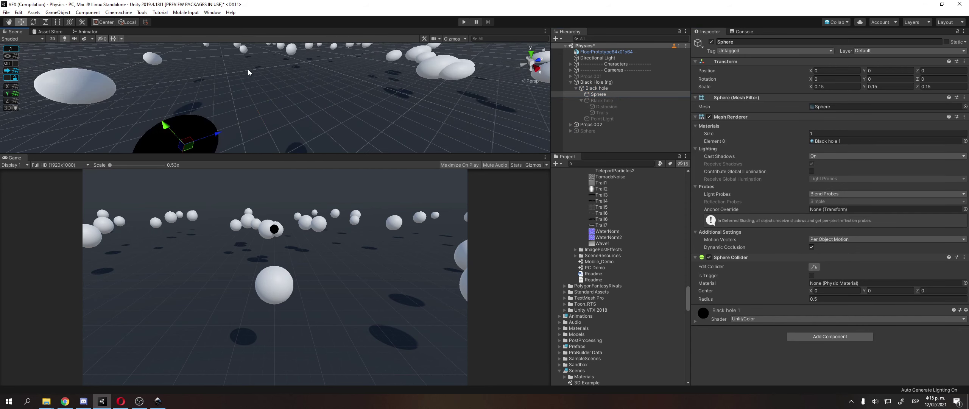
{"action": "left_click_drag", "start_coordinate": [620, 154], "coordinate": [620, 177]}
{"action": "left_click_drag", "start_coordinate": [472, 153], "coordinate": [498, 177]}
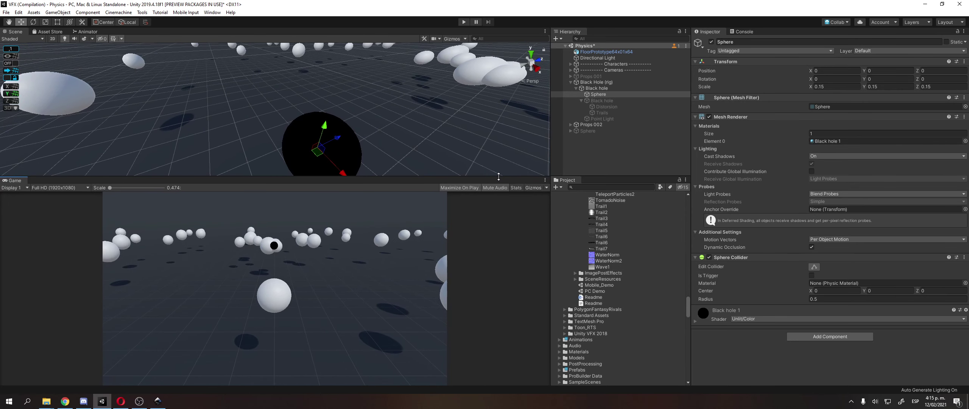
- Review the Unlit shader options and properties of the Sphere's Black hole 1 material, keeping it on Unlit/Color
{"action": "left_click", "coordinate": [740, 321]}
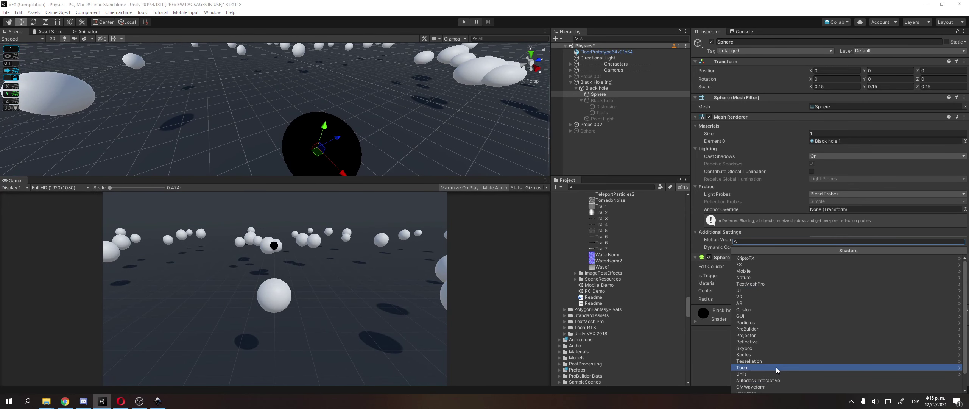
{"action": "left_click", "coordinate": [783, 372]}
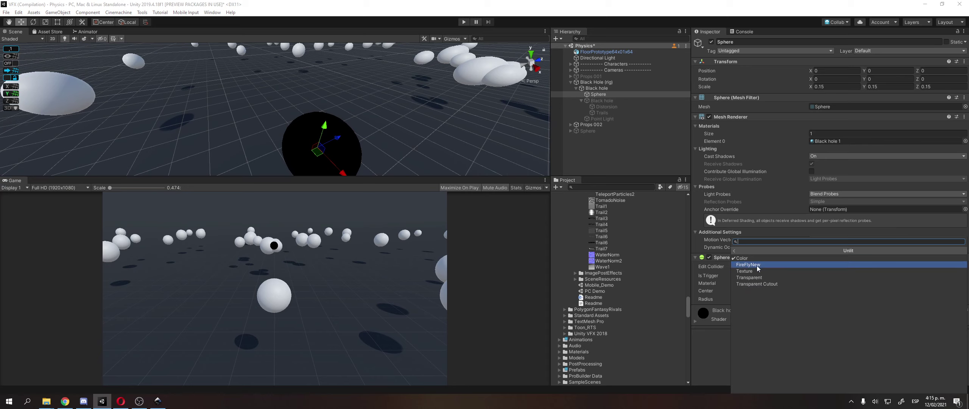
{"action": "left_click", "coordinate": [714, 291]}
{"action": "left_click", "coordinate": [712, 312]}
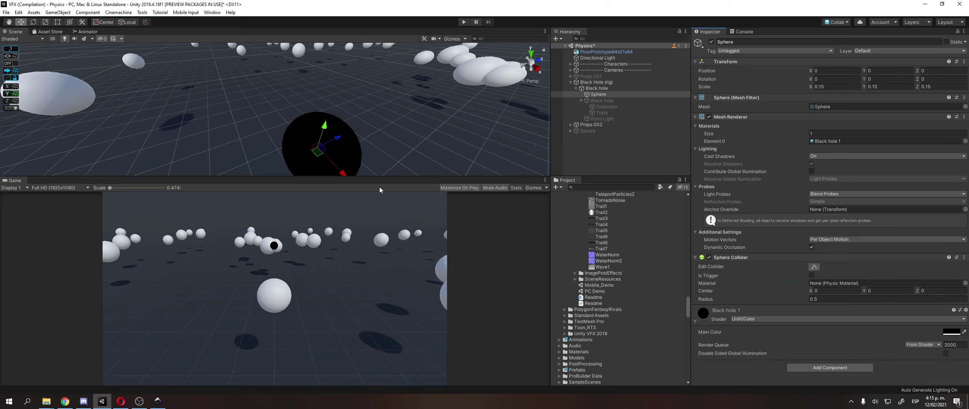
{"action": "right_click_drag", "start_coordinate": [378, 167], "coordinate": [359, 147]}
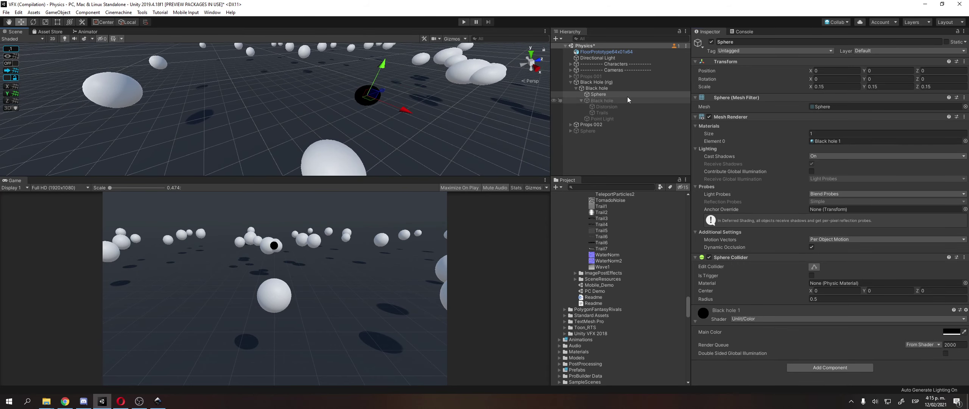
- Try the Directional Light at intensity 0 to compare the Sphere's unlit look, and restore the intensity to 0.5
{"action": "left_click", "coordinate": [627, 57]}
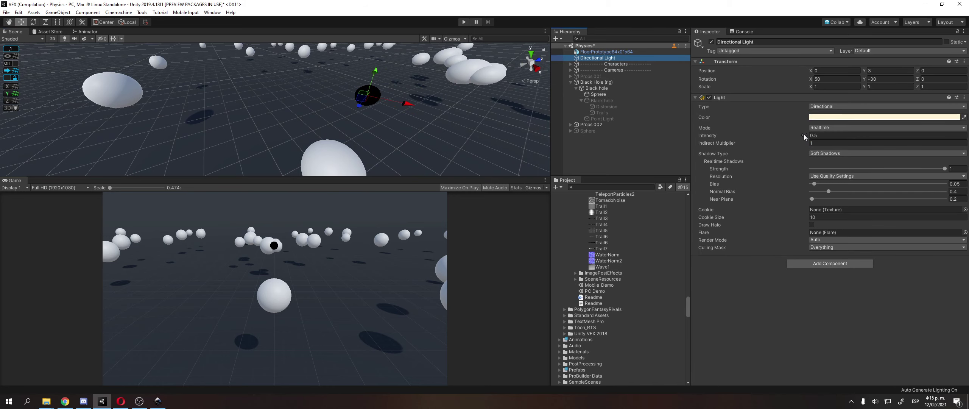
{"action": "left_click_drag", "start_coordinate": [804, 134], "coordinate": [619, 138]}
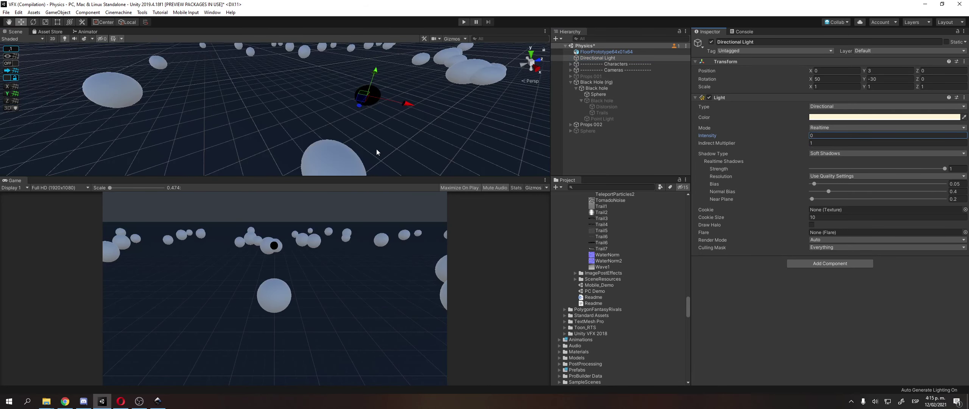
{"action": "type", "text": ".5"}
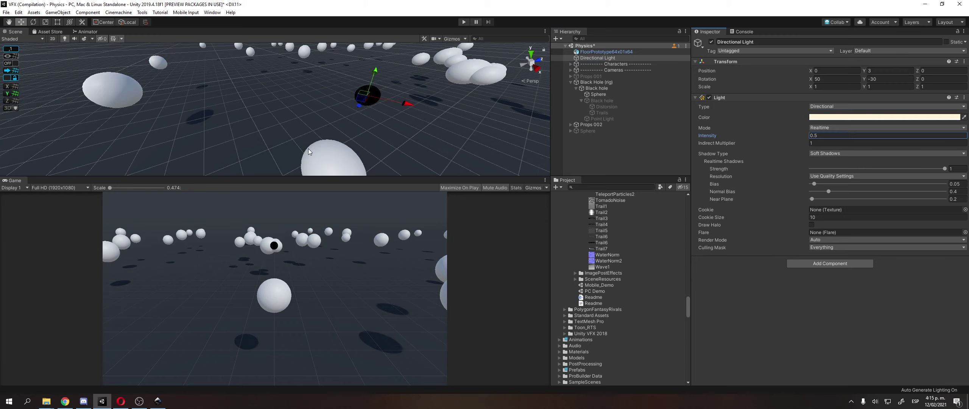
- Enable the Point Light and examine its red light on the white sphere below the black hole
{"action": "left_click", "coordinate": [609, 117]}
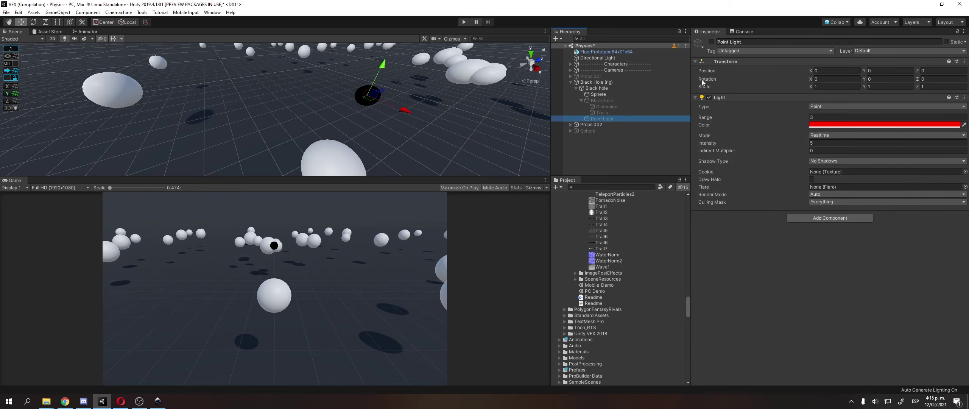
{"action": "left_click", "coordinate": [711, 42]}
{"action": "right_click_drag", "start_coordinate": [355, 94], "coordinate": [243, 117]}
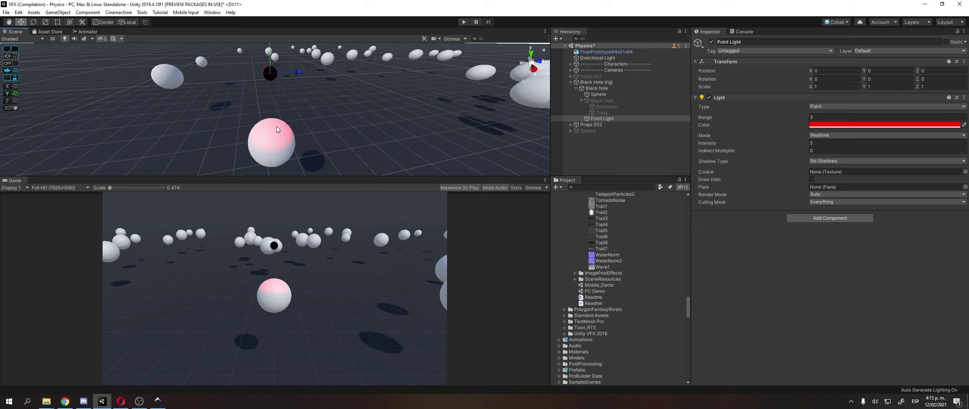
{"action": "middle_click_drag", "start_coordinate": [276, 128], "coordinate": [299, 156]}
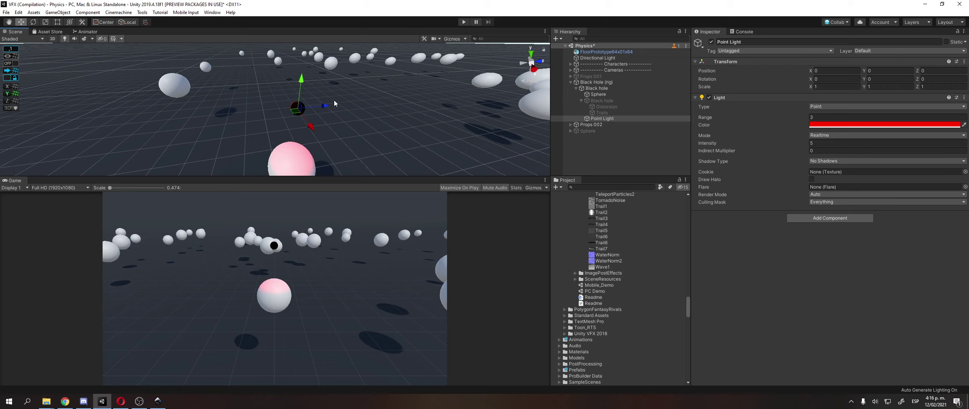
{"action": "scroll", "coordinate": [333, 100], "scroll_direction": "up", "scroll_amount": 3}
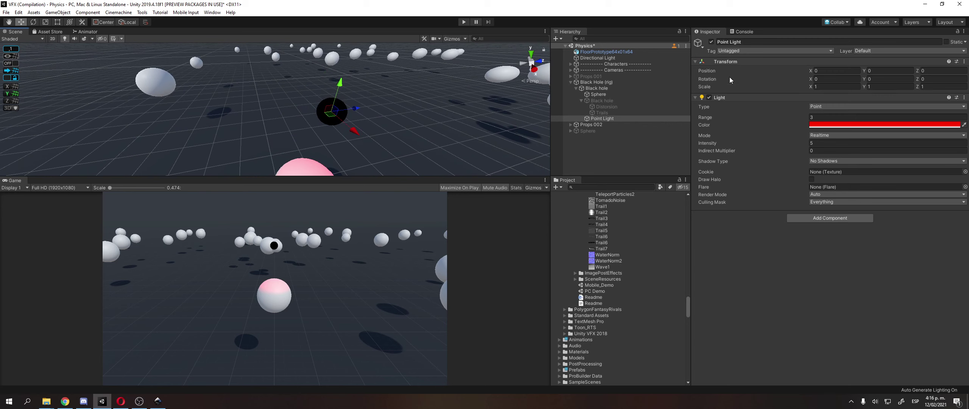
- Disable the Point Light and the Sphere under Black hole
{"action": "left_click", "coordinate": [711, 42]}
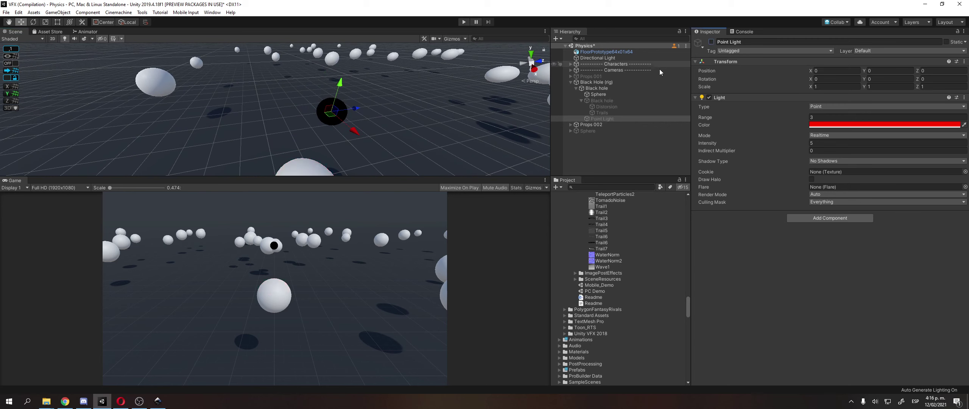
{"action": "left_click", "coordinate": [611, 95]}
{"action": "left_click", "coordinate": [711, 42]}
- Enable the nested Black hole particle object and move Trails out of it, placing it directly below Sphere under the parent Black hole
{"action": "left_click", "coordinate": [611, 100]}
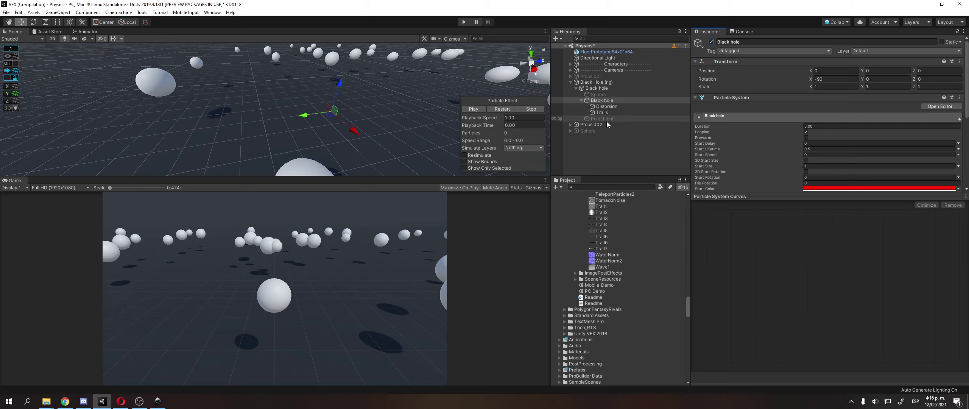
{"action": "left_click", "coordinate": [602, 112]}
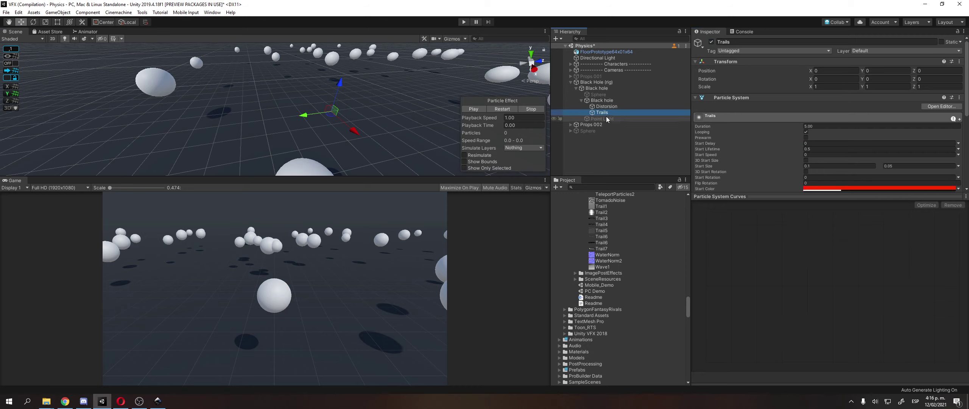
{"action": "left_click_drag", "start_coordinate": [604, 114], "coordinate": [616, 99]}
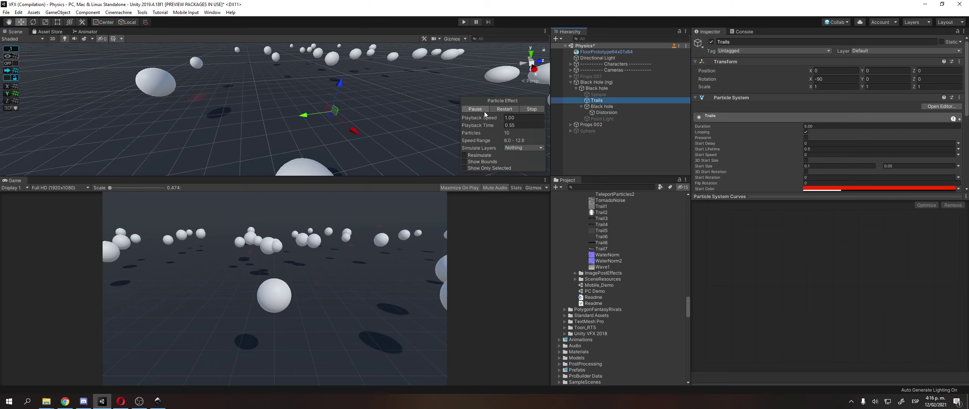
- Enable the Sphere under Black hole again and bring up the Trails particle system's settings
{"action": "left_click", "coordinate": [598, 94]}
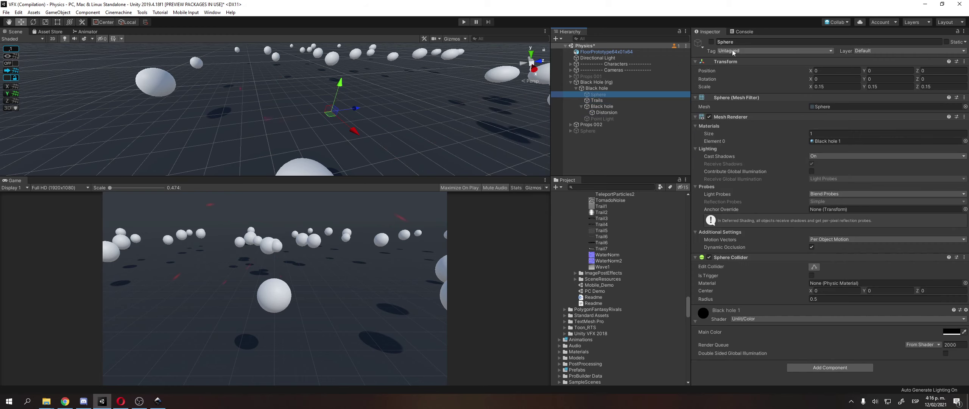
{"action": "left_click", "coordinate": [711, 42]}
{"action": "left_click", "coordinate": [619, 100]}
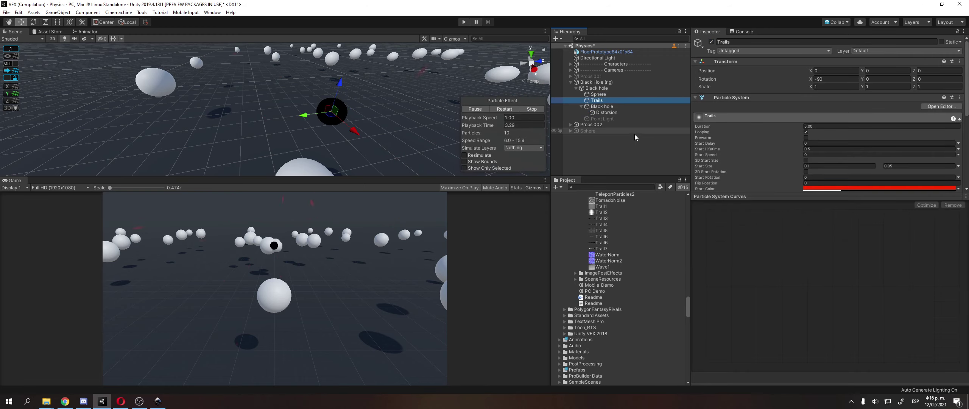
- Try a larger second Start Size value on the Trails particles, and restore it to 0.05
{"action": "scroll", "coordinate": [769, 121], "scroll_direction": "down", "scroll_amount": 3}
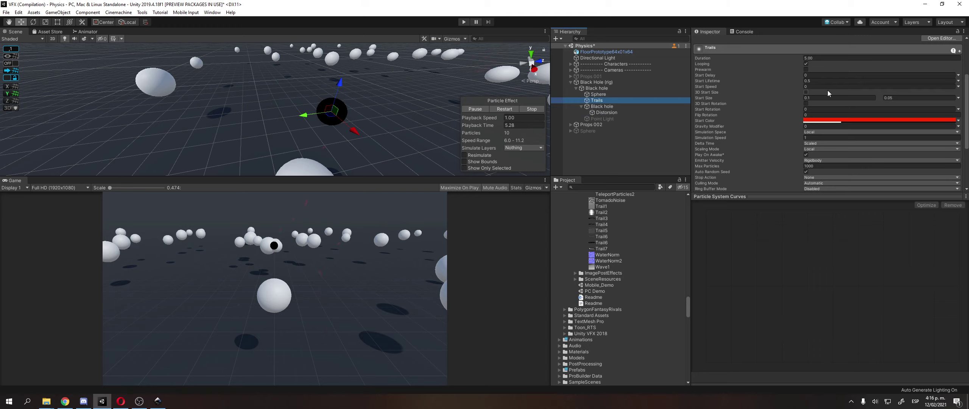
{"action": "left_click", "coordinate": [903, 96]}
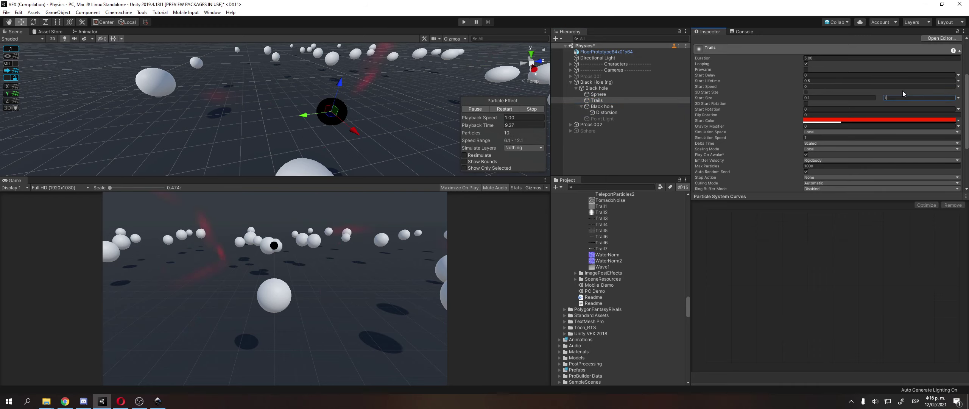
{"action": "key", "text": "BackSpace"}
{"action": "type", "text": "0.05"}
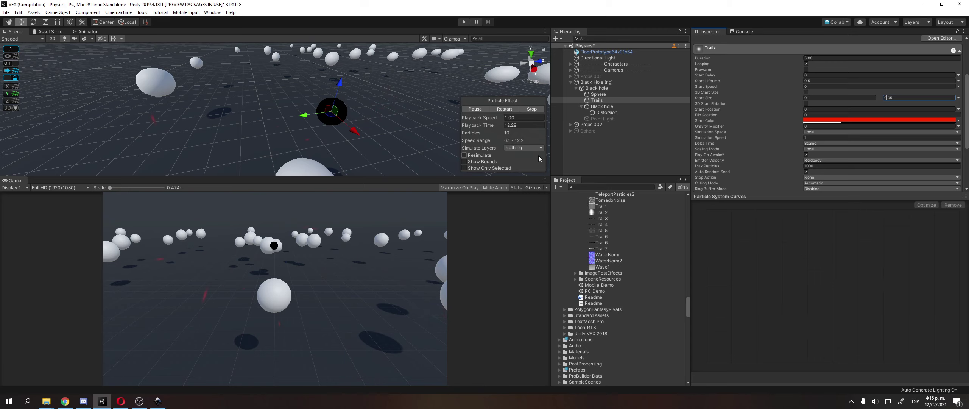
- Try an emission Rate over Time of 2000 on the Trails particles, and restore it to 20
{"action": "scroll", "coordinate": [706, 128], "scroll_direction": "down", "scroll_amount": 3}
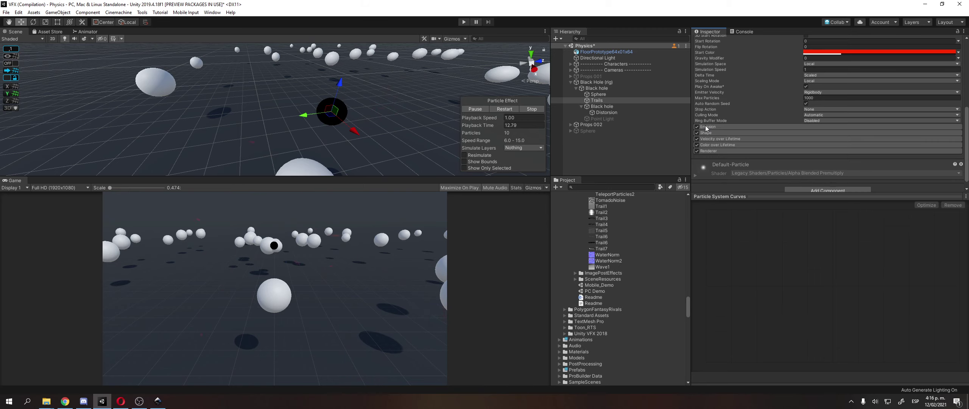
{"action": "left_click", "coordinate": [727, 127]}
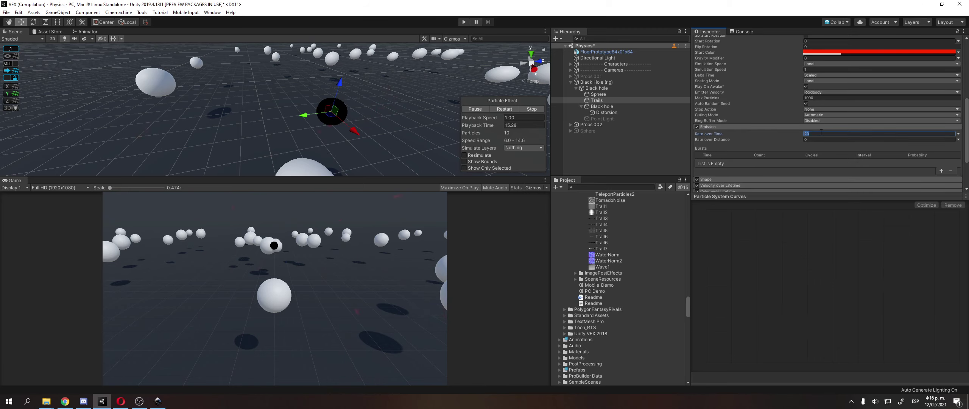
{"action": "type", "text": "2000"}
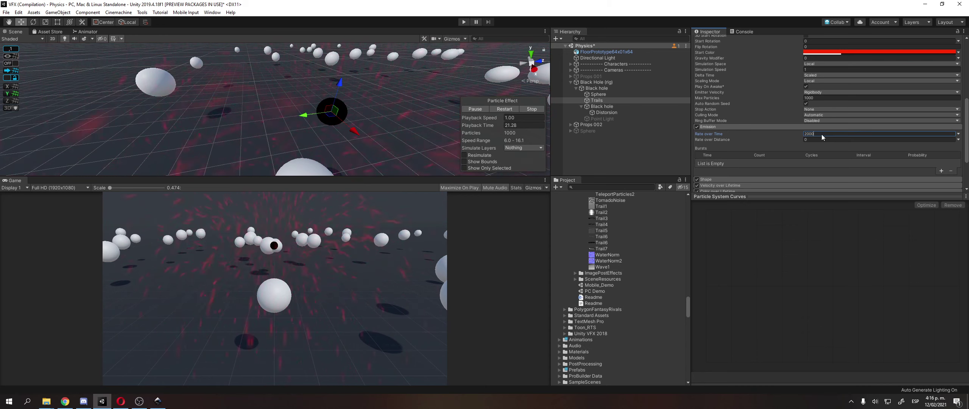
{"action": "left_click_drag", "start_coordinate": [818, 133], "coordinate": [809, 137]}
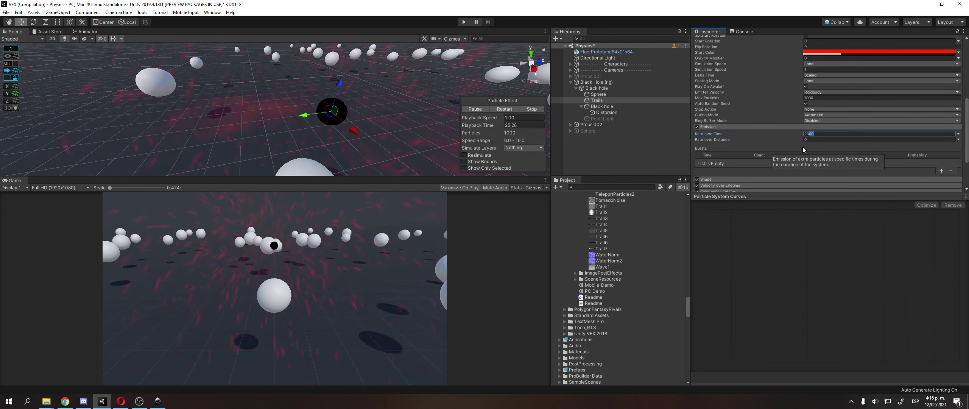
{"action": "key", "text": "BackSpace"}
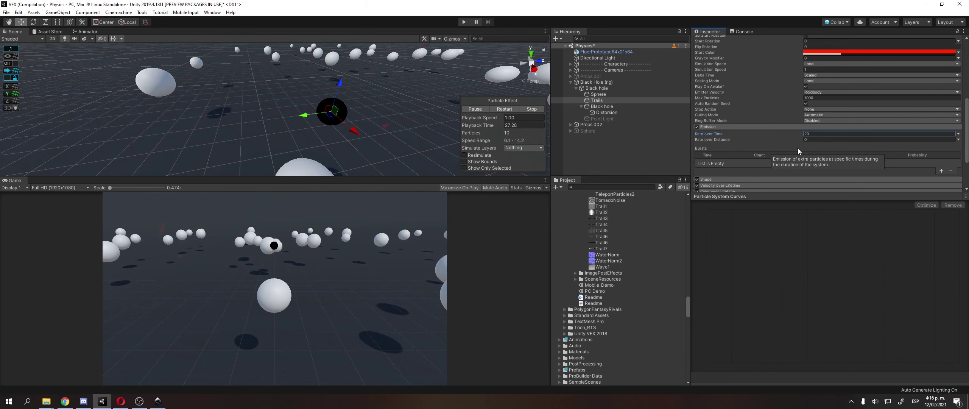
- Expand the Trails particles' Velocity over Lifetime module and examine its Radial and Orbital X settings in the scene
{"action": "scroll", "coordinate": [814, 117], "scroll_direction": "down", "scroll_amount": 3}
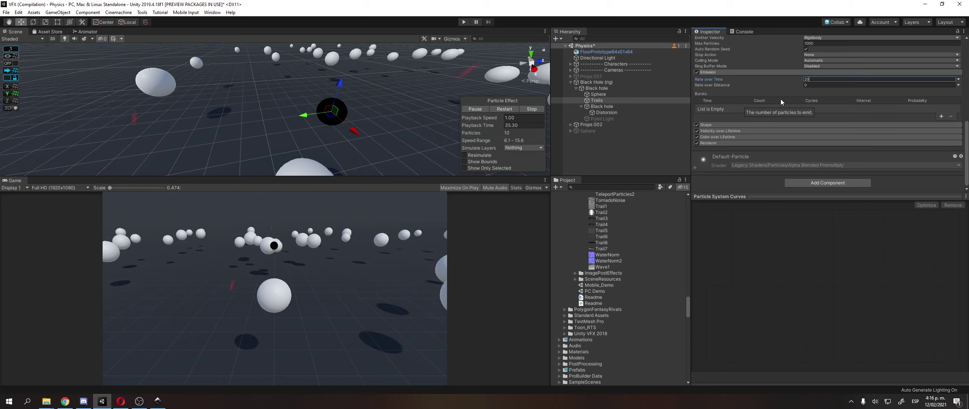
{"action": "left_click", "coordinate": [734, 130]}
{"action": "left_click", "coordinate": [820, 126]}
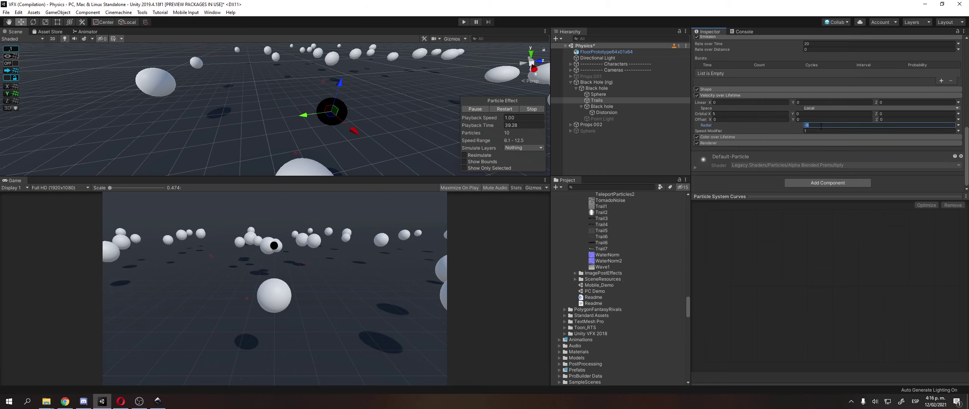
{"action": "left_click", "coordinate": [745, 115]}
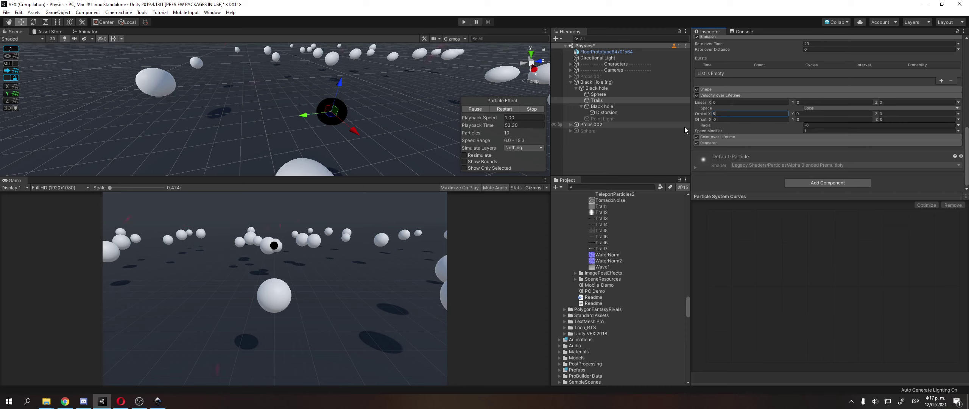
{"action": "mouse_move", "coordinate": [272, 147]}
{"action": "right_mouse_down"}
{"action": "mouse_move", "coordinate": [237, 105]}
{"action": "mouse_move", "coordinate": [266, 146]}
{"action": "right_mouse_up"}
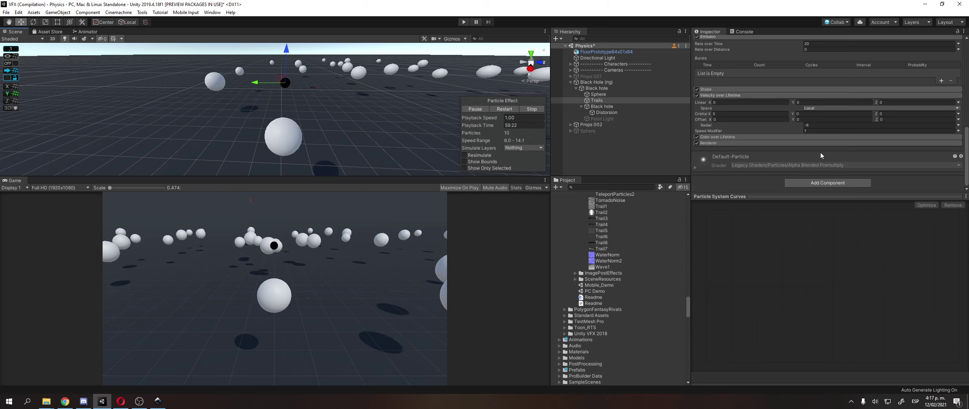
{"action": "left_click", "coordinate": [158, 401]}
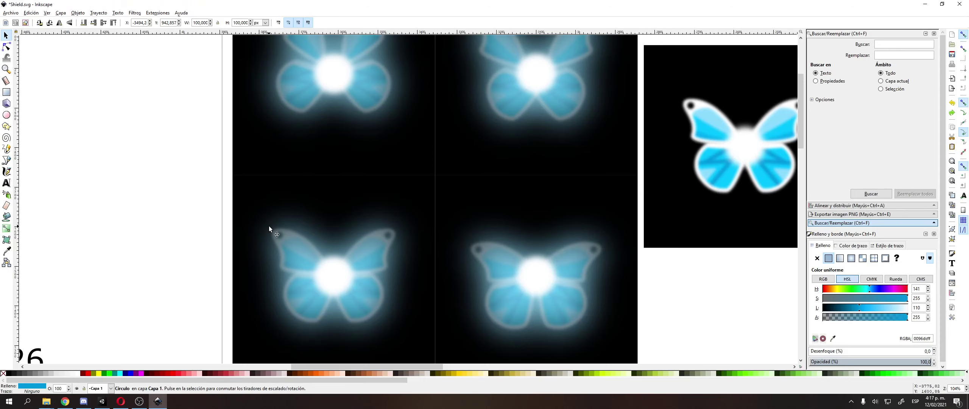
{"action": "scroll", "coordinate": [268, 225], "scroll_direction": "down", "scroll_amount": 3, "text": "ctrl"}
{"action": "scroll", "coordinate": [338, 91], "scroll_direction": "up", "scroll_amount": 2, "text": "ctrl"}
{"action": "scroll", "coordinate": [435, 246], "scroll_direction": "up", "scroll_amount": 8}
{"action": "scroll", "coordinate": [435, 246], "scroll_direction": "right", "scroll_amount": 10, "text": "shift"}
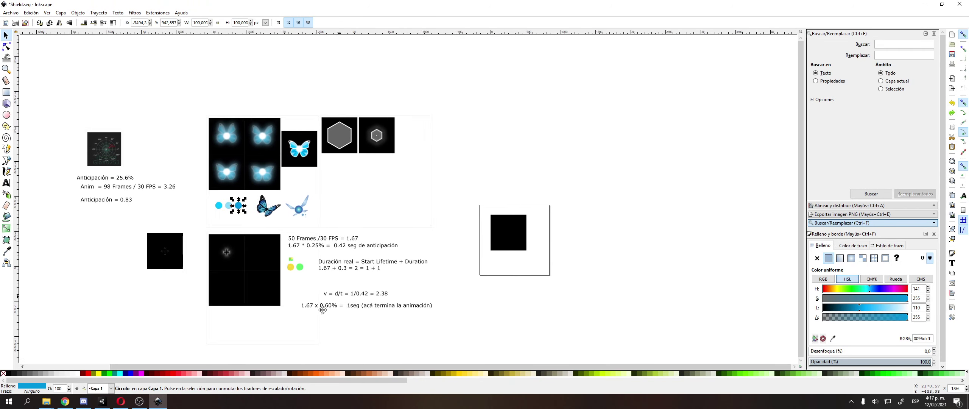
{"action": "left_click", "coordinate": [102, 401]}
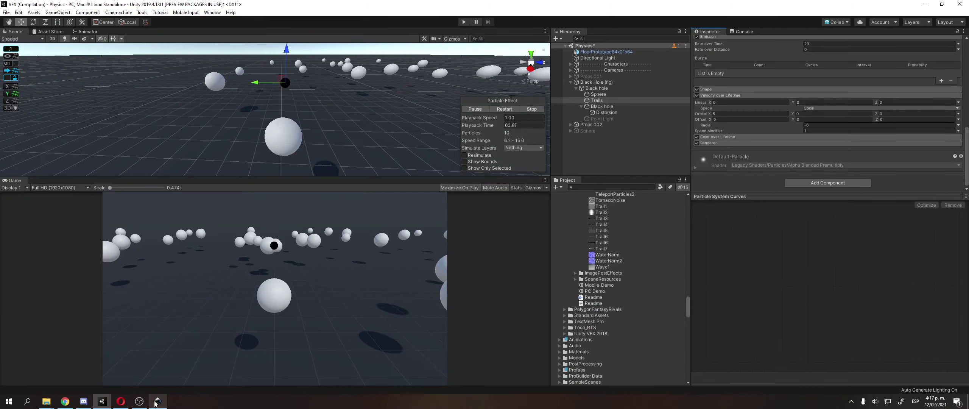
- Minimize the open windows to reach the desktop and open the Ecn drawing in Inkscape
{"action": "left_click", "coordinate": [940, 5]}
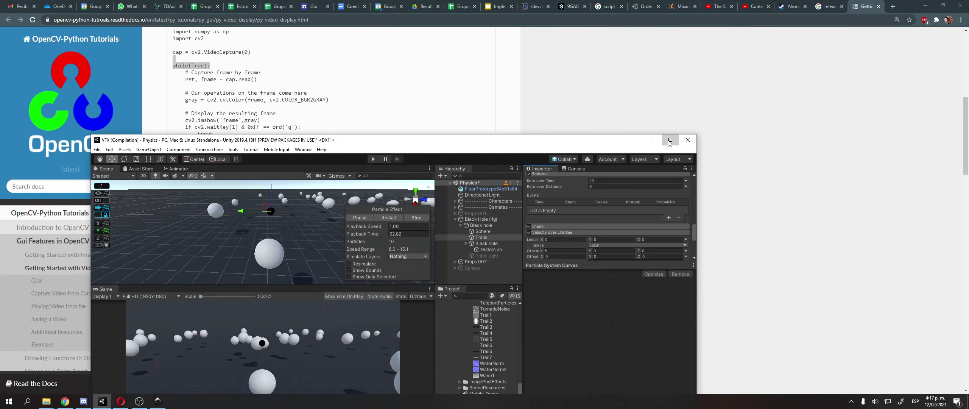
{"action": "key", "text": "super+Up"}
{"action": "left_click", "coordinate": [926, 4]}
{"action": "left_click", "coordinate": [926, 4]}
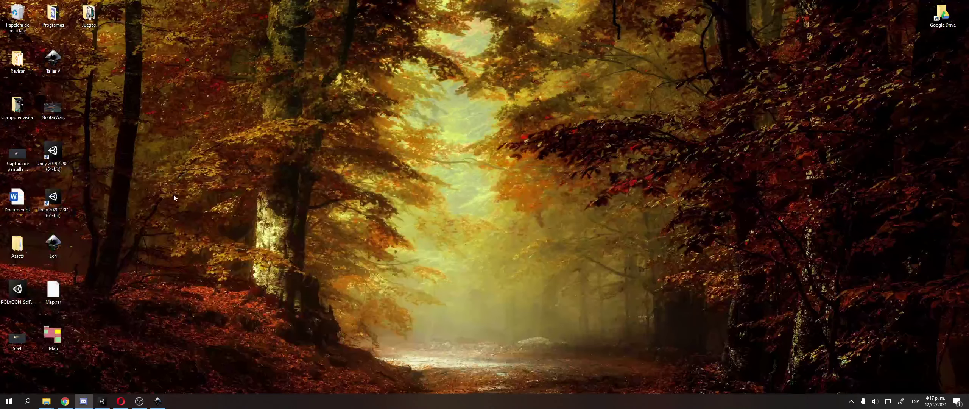
{"action": "double_click", "coordinate": [53, 245]}
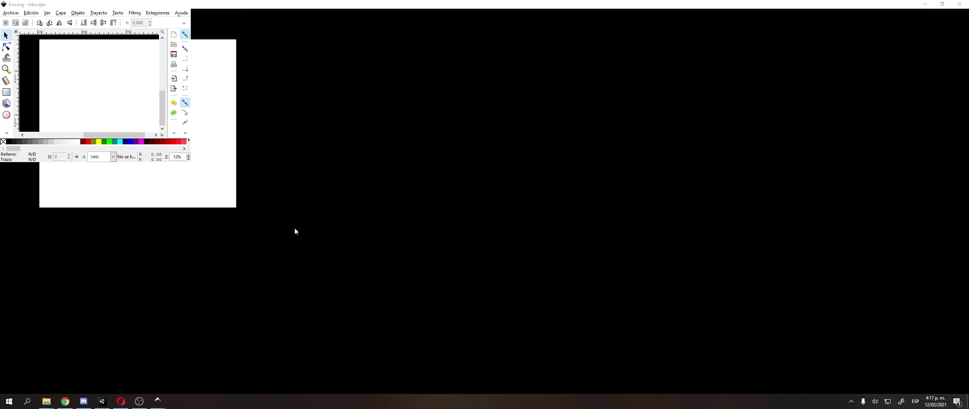
{"action": "scroll", "coordinate": [393, 151], "scroll_direction": "up", "scroll_amount": 6, "text": "ctrl"}
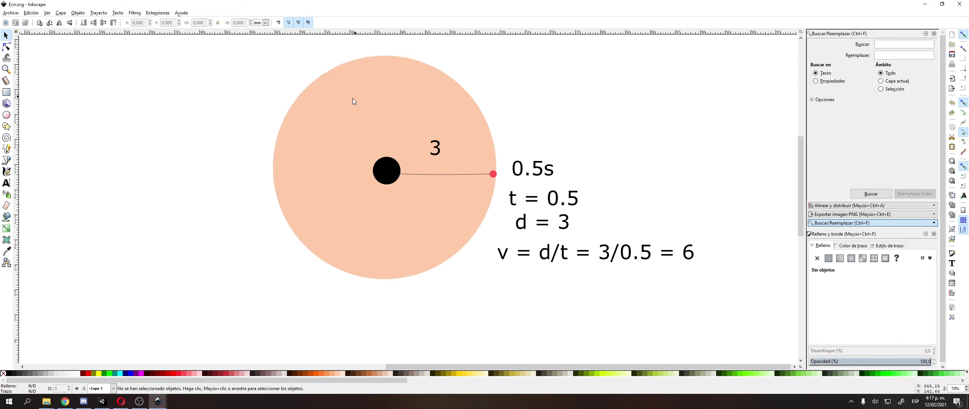
- Move the distance label 3 closer to the line between the black circle and the red dot
{"action": "scroll", "coordinate": [365, 137], "scroll_direction": "up", "scroll_amount": 2, "text": "ctrl"}
{"action": "left_click", "coordinate": [393, 197]}
{"action": "scroll", "coordinate": [469, 206], "scroll_direction": "right", "scroll_amount": 4}
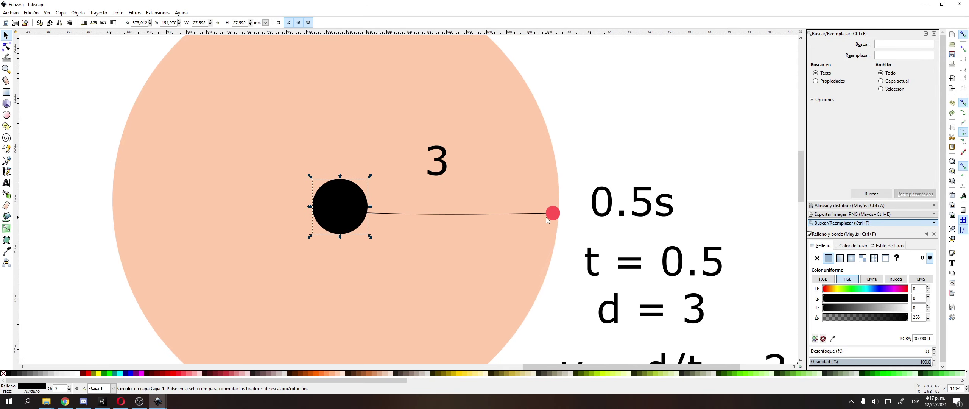
{"action": "left_click_drag", "start_coordinate": [445, 164], "coordinate": [466, 188]}
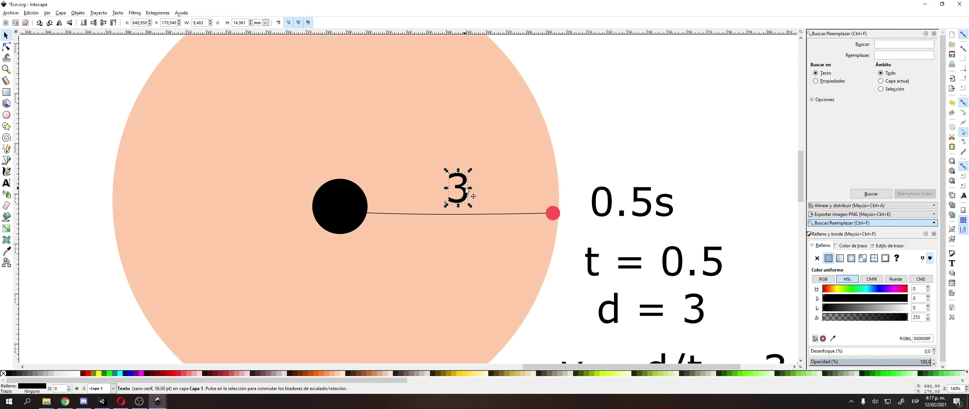
- Stretch the red dot at the peach circle's edge into a wide ellipse, and move the 0.5s label closer to it
{"action": "left_click", "coordinate": [553, 215]}
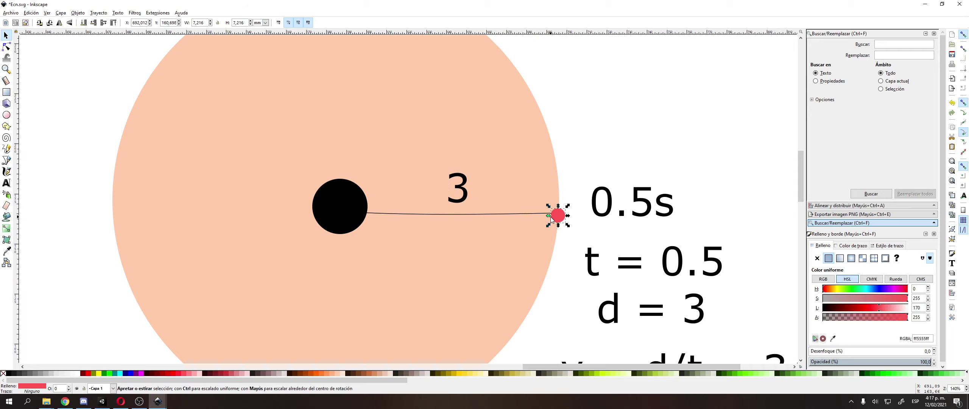
{"action": "left_click_drag", "start_coordinate": [546, 214], "coordinate": [523, 205]}
{"action": "scroll", "coordinate": [564, 204], "scroll_direction": "up", "scroll_amount": 1, "text": "ctrl"}
{"action": "left_click_drag", "start_coordinate": [663, 213], "coordinate": [641, 198]}
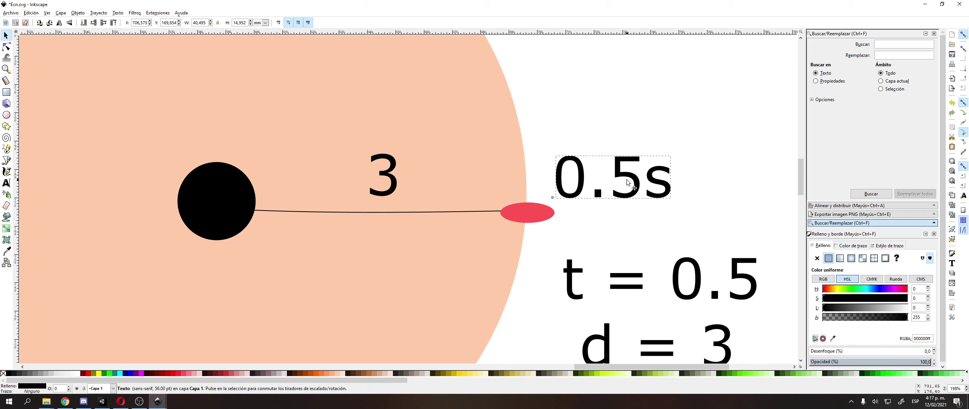
{"action": "left_click", "coordinate": [619, 120]}
{"action": "left_click_drag", "start_coordinate": [575, 171], "coordinate": [575, 166]}
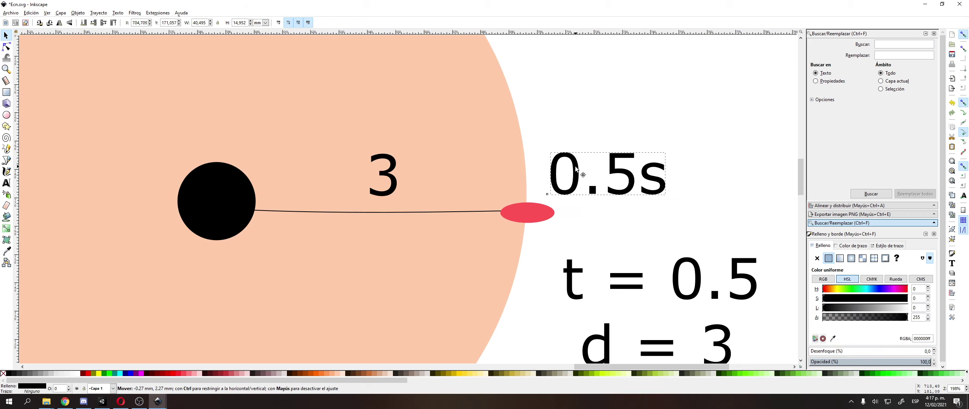
{"action": "left_click", "coordinate": [615, 110]}
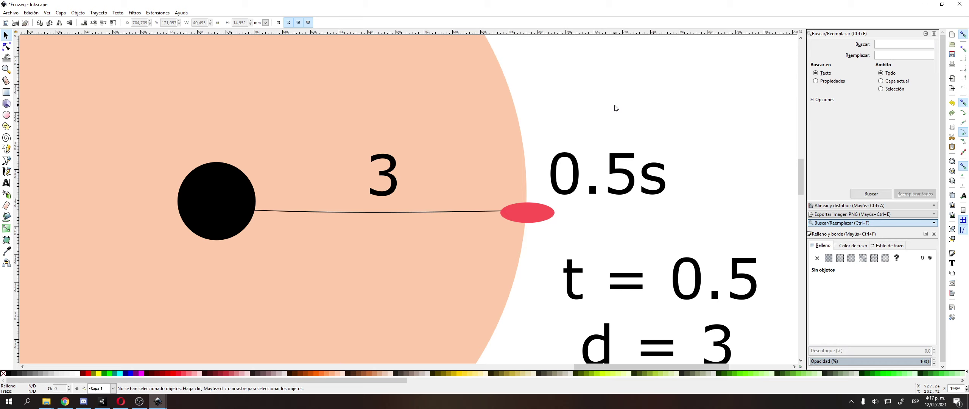
- Nudge the 0.5s label nearer the red ellipse and raise the distance label 3 slightly above the line
{"action": "scroll", "coordinate": [549, 57], "scroll_direction": "down", "scroll_amount": 2, "text": "ctrl"}
{"action": "scroll", "coordinate": [501, 245], "scroll_direction": "right", "scroll_amount": 2, "text": "shift"}
{"action": "left_click", "coordinate": [545, 244]}
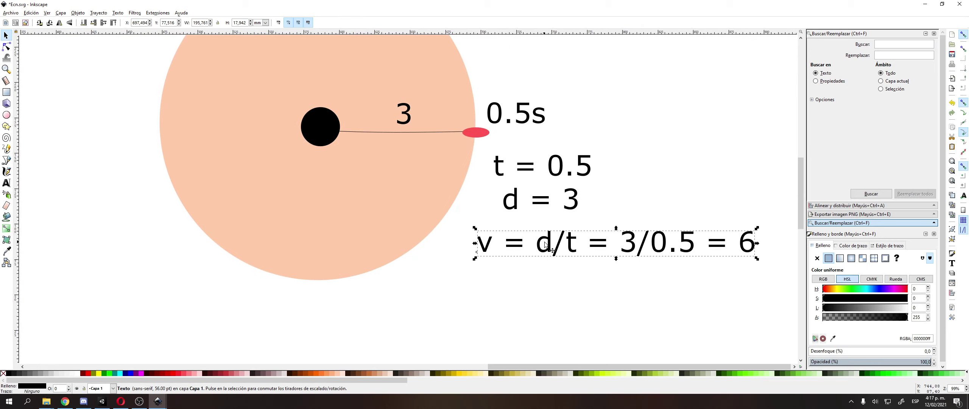
{"action": "scroll", "coordinate": [545, 244], "scroll_direction": "up", "scroll_amount": 1, "text": "ctrl"}
{"action": "scroll", "coordinate": [519, 141], "scroll_direction": "up", "scroll_amount": 3}
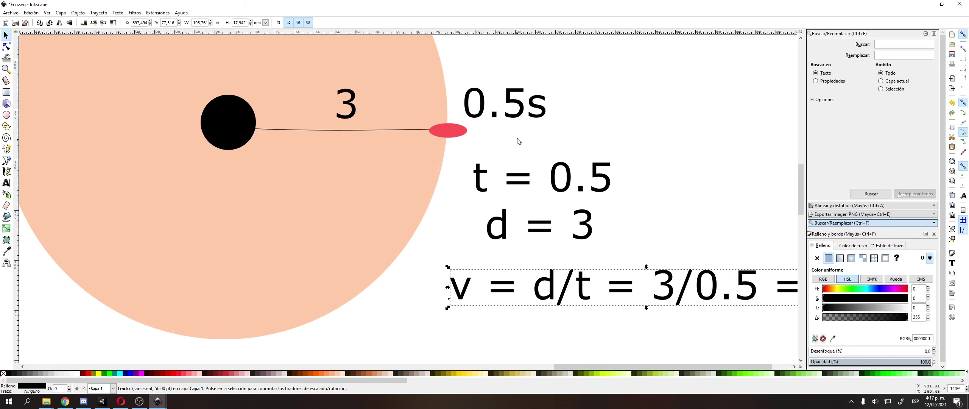
{"action": "left_click_drag", "start_coordinate": [514, 103], "coordinate": [438, 122]}
{"action": "mouse_move", "coordinate": [355, 109]}
{"action": "left_mouse_down"}
{"action": "mouse_move", "coordinate": [341, 107]}
{"action": "mouse_move", "coordinate": [358, 99]}
{"action": "left_mouse_up"}
- Examine the velocity formula v = d/t written below the time and distance values
{"action": "scroll", "coordinate": [375, 155], "scroll_direction": "right", "scroll_amount": 10, "text": "shift"}
{"action": "scroll", "coordinate": [392, 215], "scroll_direction": "down", "scroll_amount": 3}
{"action": "left_click", "coordinate": [450, 244]}
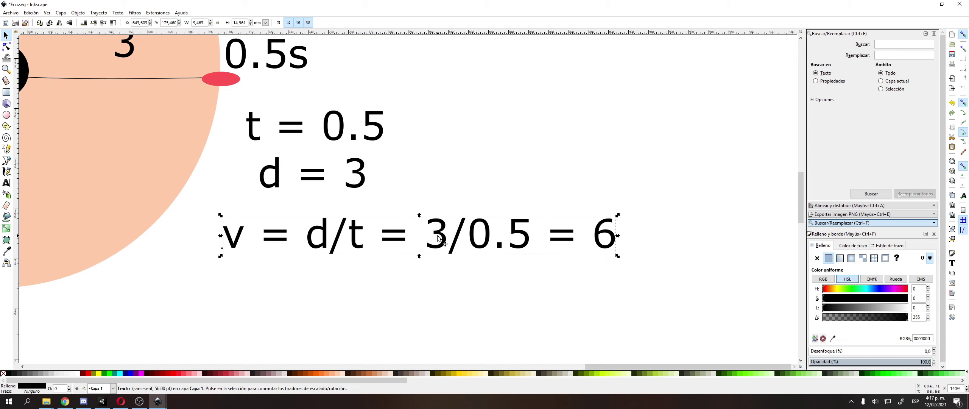
{"action": "left_click", "coordinate": [581, 236]}
{"action": "left_click", "coordinate": [592, 239]}
{"action": "key", "text": "alt+space"}
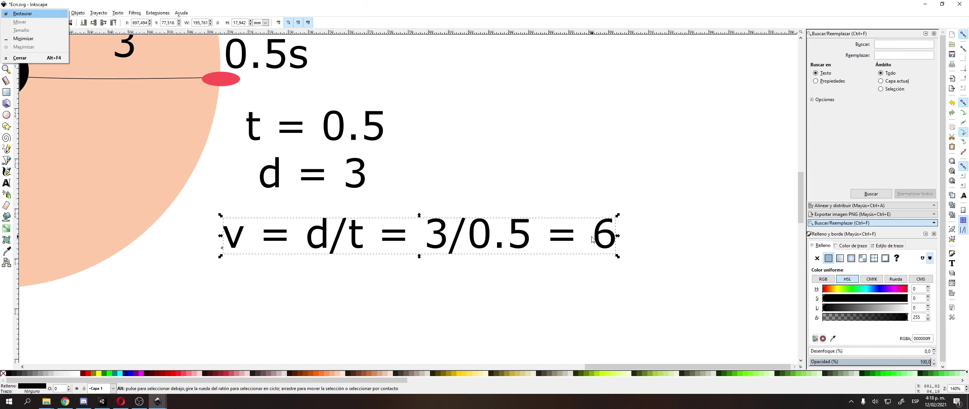
- Switch back to Unity and inspect how the Radial velocity of the Trails particles acts around the black hole
{"action": "left_click", "coordinate": [102, 401]}
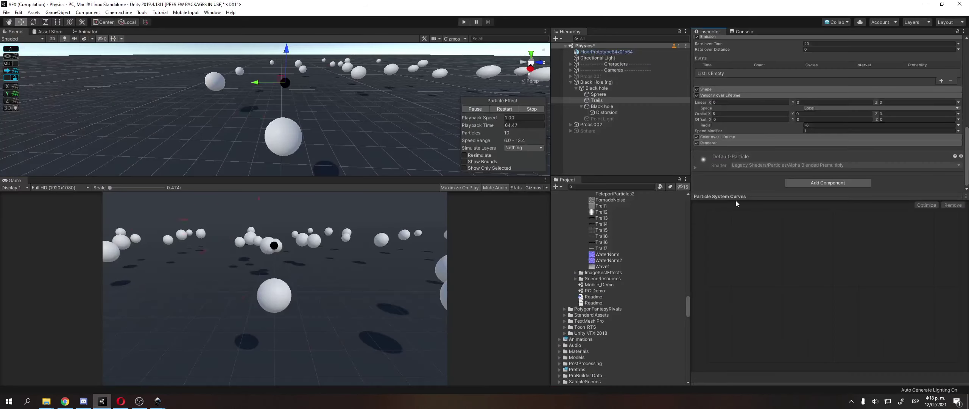
{"action": "left_click", "coordinate": [824, 124]}
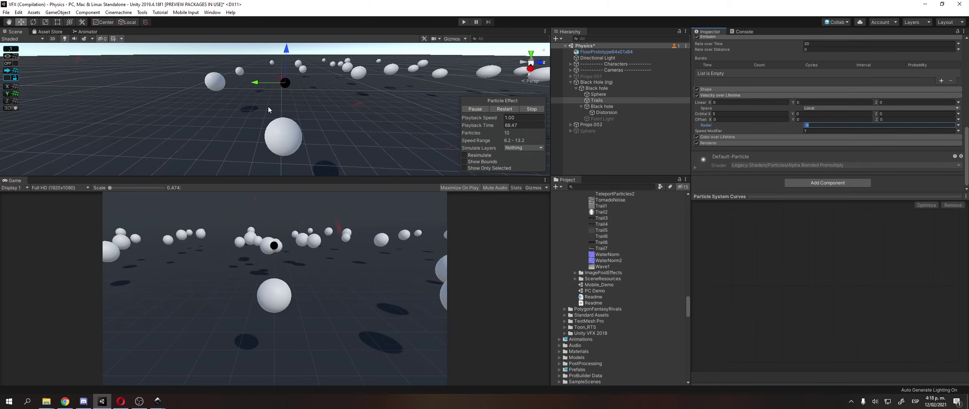
{"action": "middle_click_drag", "start_coordinate": [268, 106], "coordinate": [290, 128]}
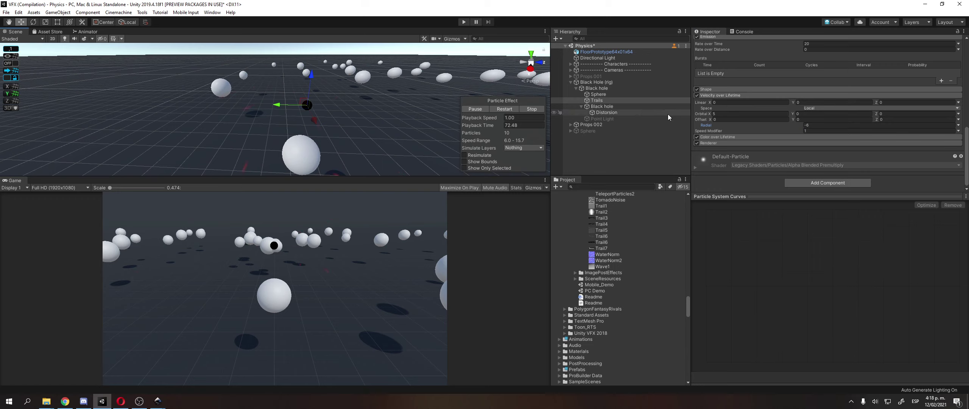
{"action": "left_click", "coordinate": [650, 102]}
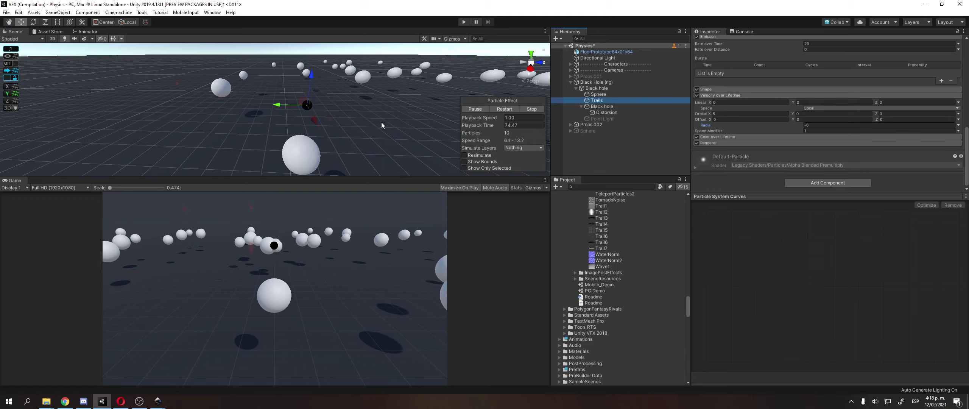
{"action": "scroll", "coordinate": [360, 122], "scroll_direction": "up", "scroll_amount": 2}
{"action": "scroll", "coordinate": [359, 123], "scroll_direction": "up", "scroll_amount": 2}
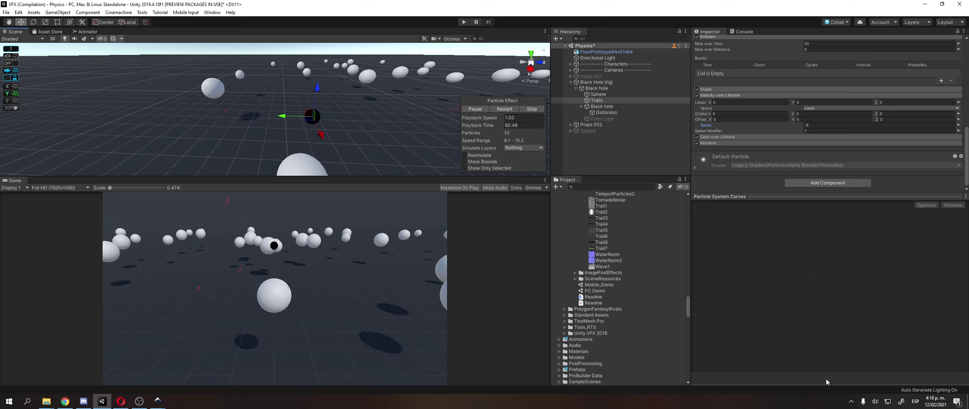
- Raise the system volume
{"action": "left_click", "coordinate": [875, 401]}
{"action": "left_click_drag", "start_coordinate": [900, 383], "coordinate": [918, 383]}
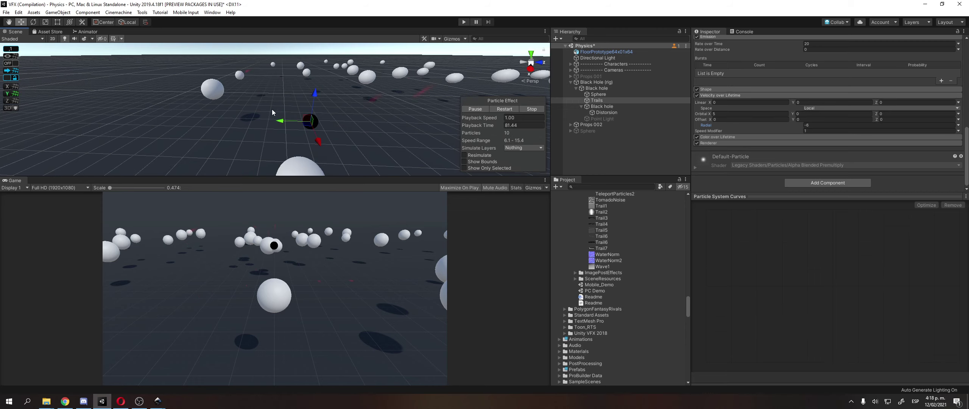
{"action": "right_click_drag", "start_coordinate": [271, 109], "coordinate": [333, 93]}
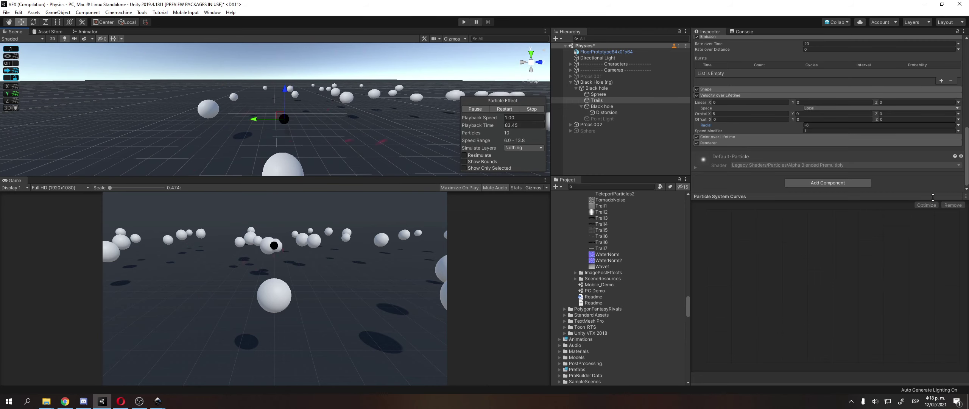
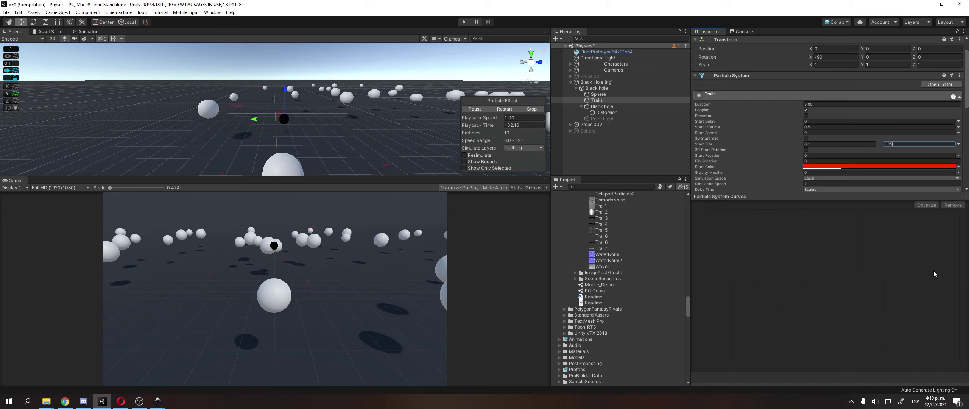
- Set the Trails particles' two Start Size values to 0.1 and 0.15
{"action": "left_click", "coordinate": [834, 143]}
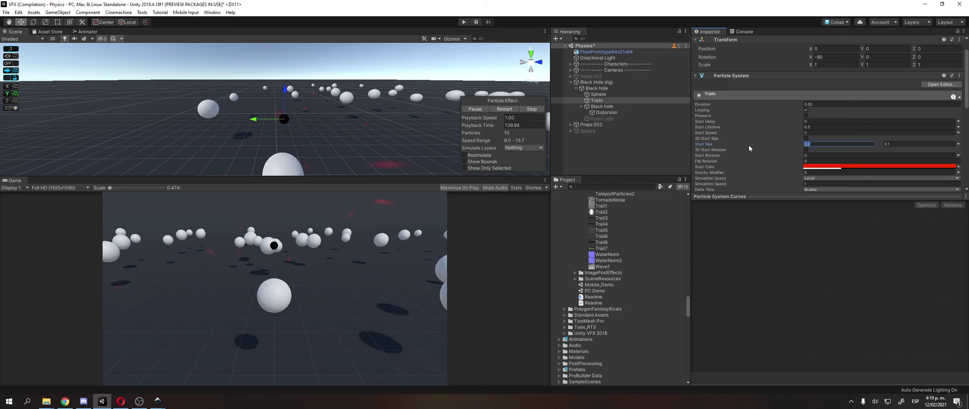
{"action": "key", "text": "BackSpace"}
{"action": "type", "text": "1"}
{"action": "left_click", "coordinate": [897, 143]}
{"action": "type", "text": "0."}
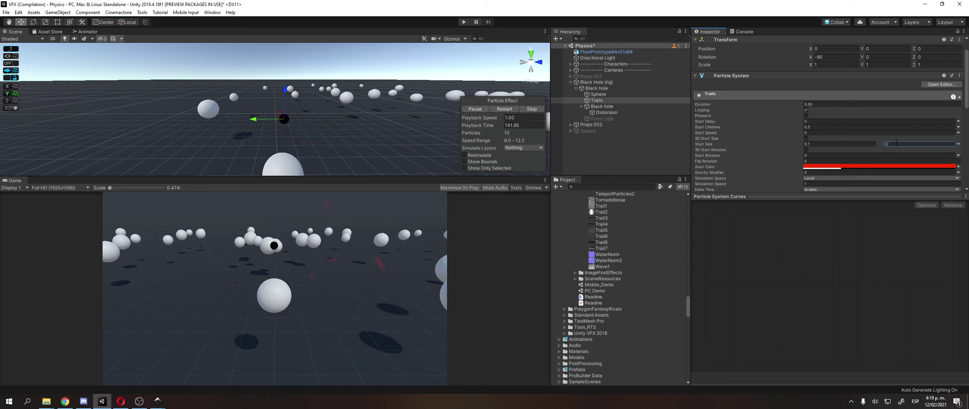
{"action": "type", "text": "15"}
- Move Distorsion out of the nested Black hole object into the parent Black hole, and nest Trails under the inner Black hole instead
{"action": "left_click_drag", "start_coordinate": [606, 109], "coordinate": [627, 104]}
{"action": "left_click", "coordinate": [610, 112]}
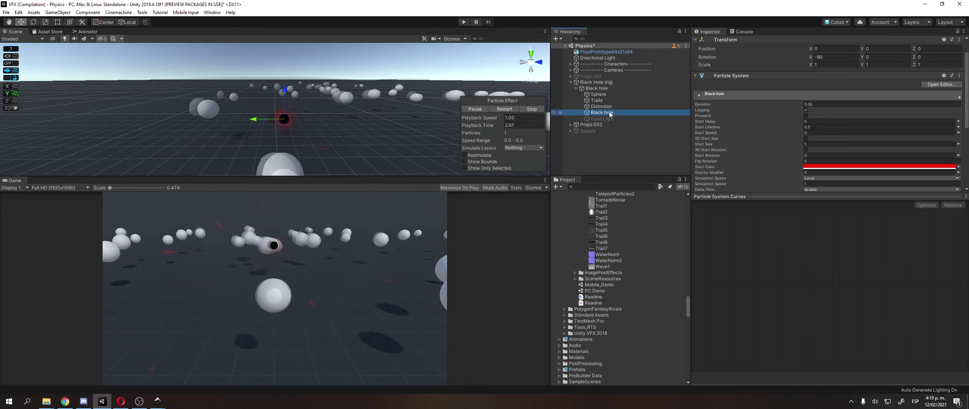
{"action": "left_click", "coordinate": [610, 106]}
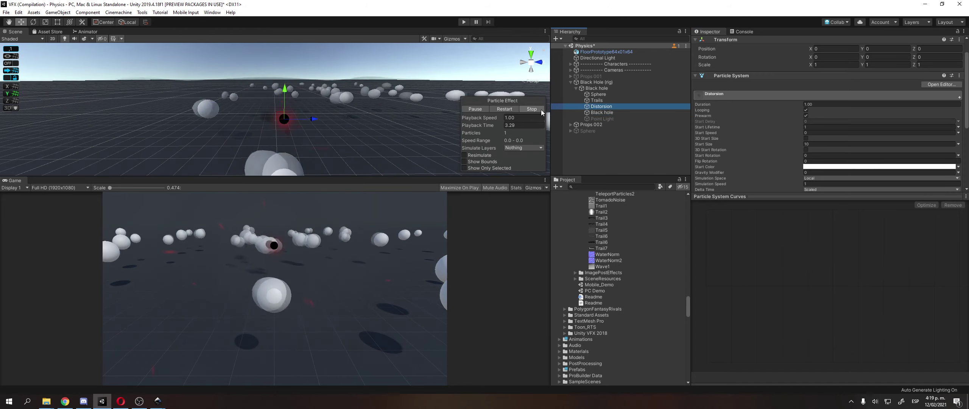
{"action": "left_click", "coordinate": [625, 112]}
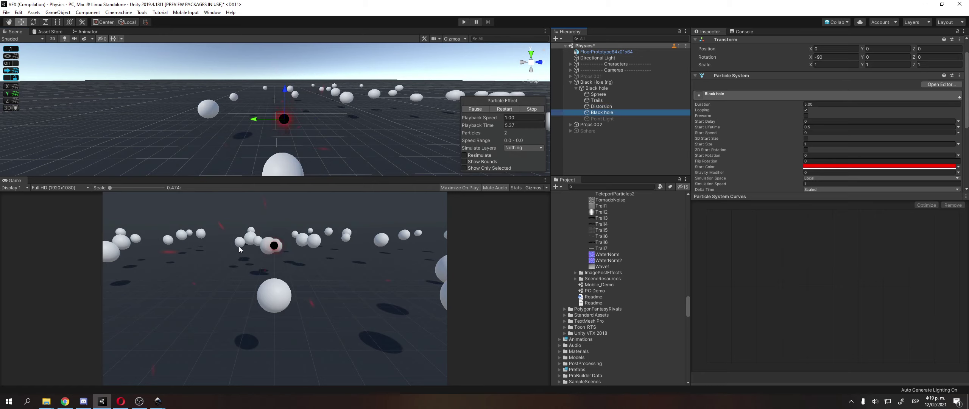
{"action": "left_click_drag", "start_coordinate": [614, 101], "coordinate": [629, 112]}
{"action": "left_click", "coordinate": [614, 105]}
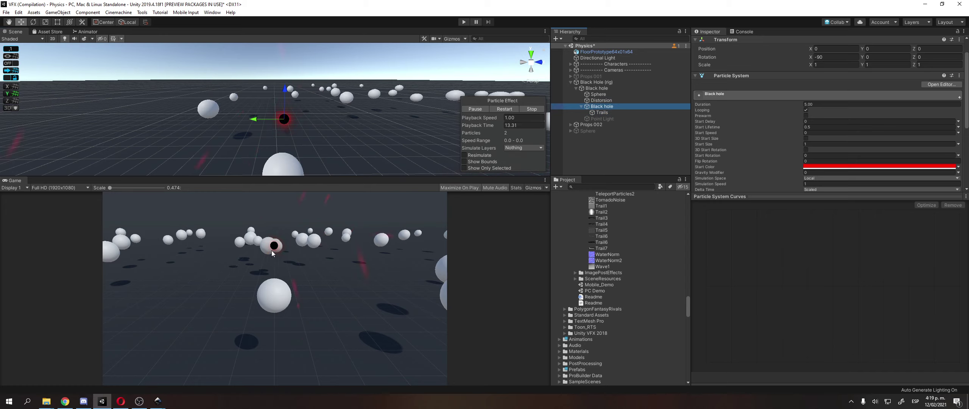
- Set the second Start Size value of the Trails particles to 0.05 and reselect the nested Black hole
{"action": "left_click", "coordinate": [628, 113]}
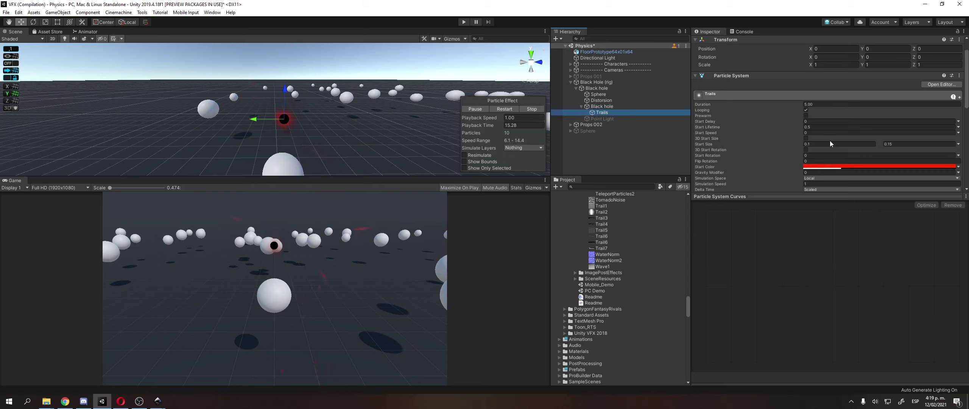
{"action": "left_click", "coordinate": [899, 144]}
{"action": "type", "text": "0.05"}
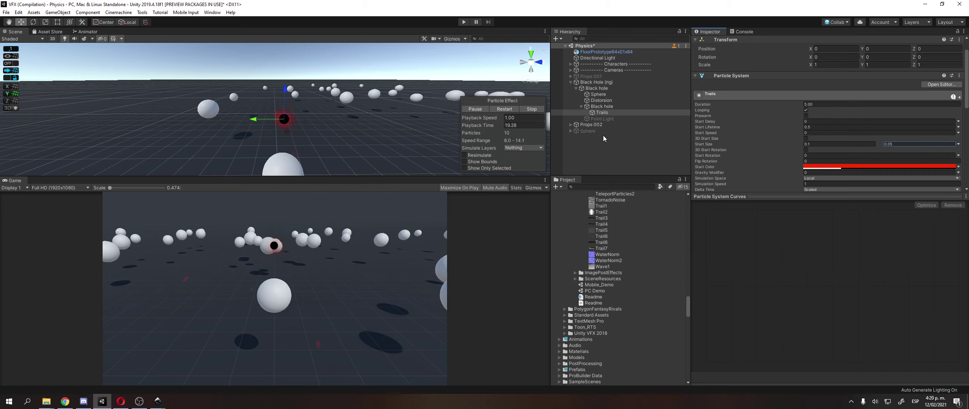
{"action": "left_click", "coordinate": [624, 105]}
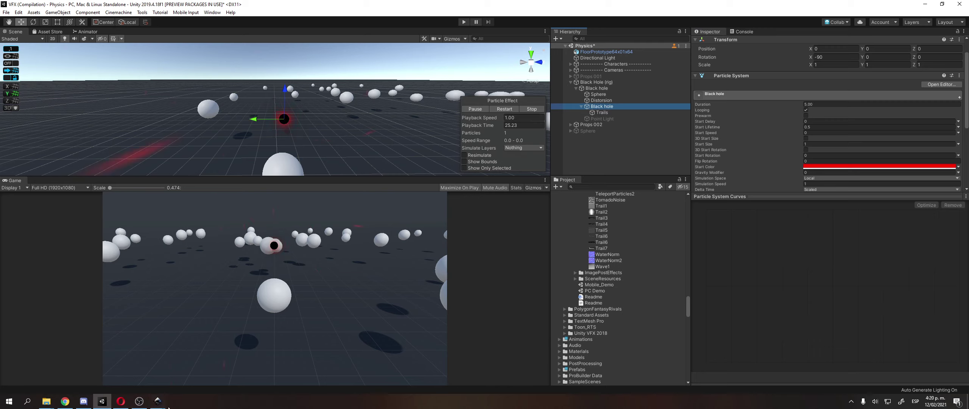
- Switch to the Inkscape diagram and shift the black and peach circles slightly to line up with the connecting line
{"action": "mouse_move", "coordinate": [157, 401]}
{"action": "left_click", "coordinate": [179, 373]}
{"action": "scroll", "coordinate": [416, 147], "scroll_direction": "down", "scroll_amount": 2, "text": "ctrl"}
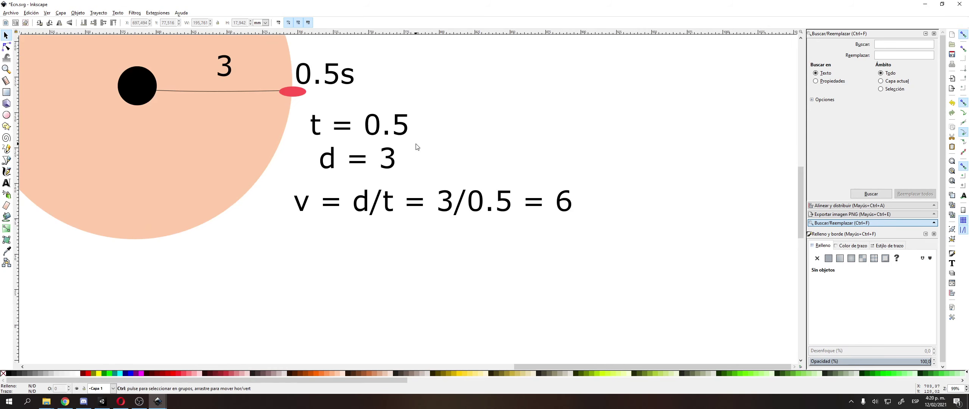
{"action": "left_click", "coordinate": [325, 107]}
{"action": "scroll", "coordinate": [360, 140], "scroll_direction": "up", "scroll_amount": 1, "text": "ctrl"}
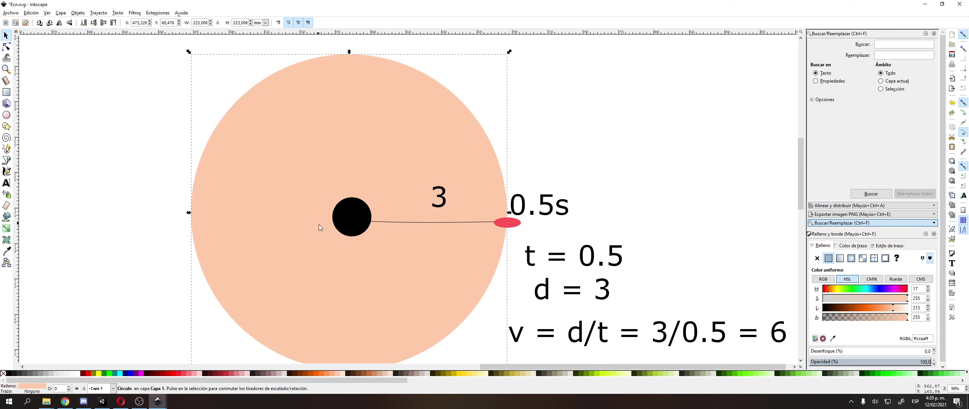
{"action": "left_click_drag", "start_coordinate": [340, 226], "coordinate": [348, 228]}
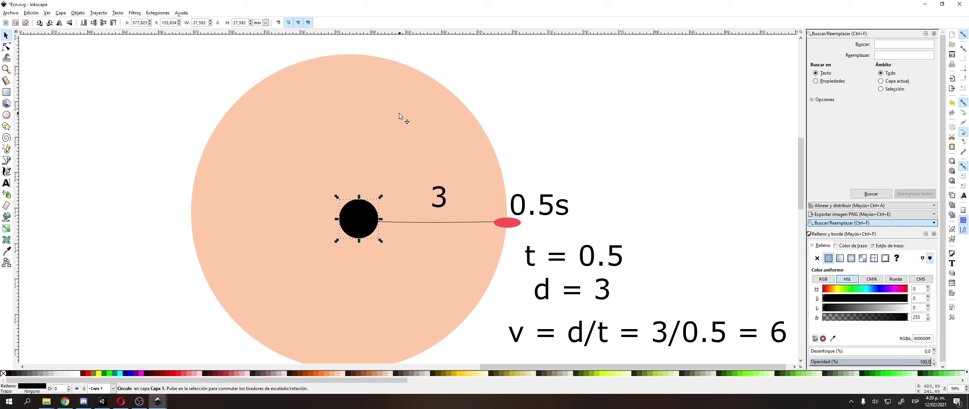
{"action": "mouse_move", "coordinate": [399, 112]}
{"action": "left_mouse_down"}
{"action": "mouse_move", "coordinate": [386, 126]}
{"action": "mouse_move", "coordinate": [396, 122]}
{"action": "left_mouse_up"}
- Switch back to Unity and examine the Shape settings of the Trails particles, including the sphere's Radius
{"action": "key", "text": "alt+Tab"}
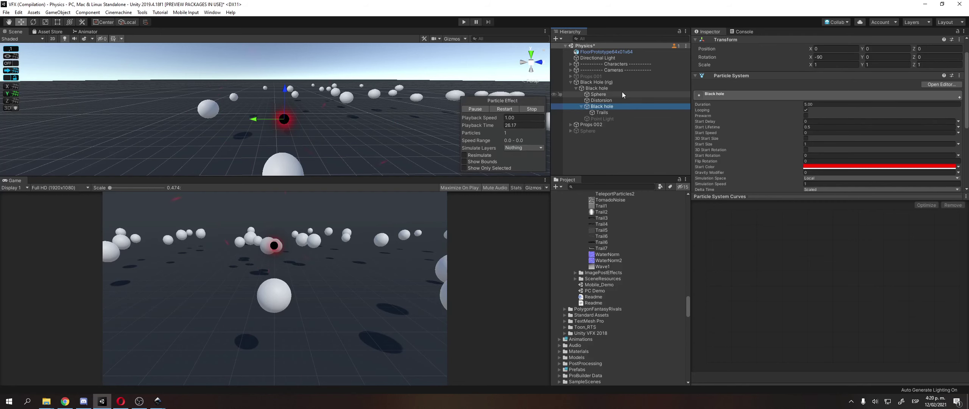
{"action": "left_click", "coordinate": [601, 113]}
{"action": "scroll", "coordinate": [735, 170], "scroll_direction": "down", "scroll_amount": 5}
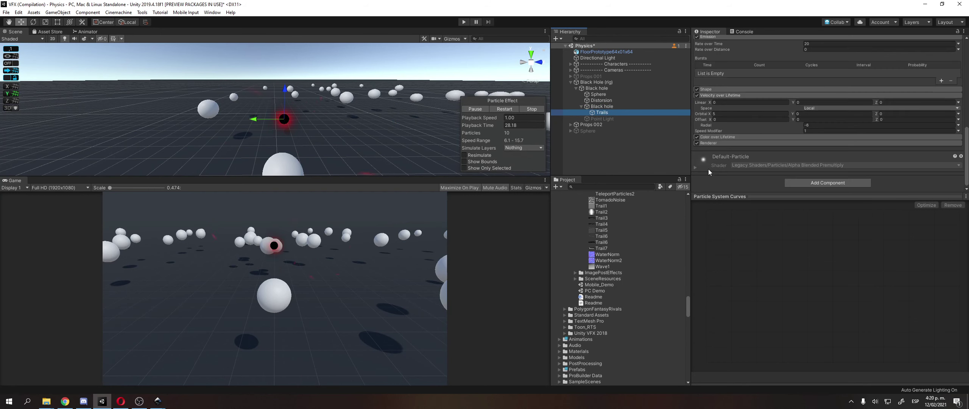
{"action": "scroll", "coordinate": [707, 152], "scroll_direction": "up", "scroll_amount": 2}
{"action": "left_click", "coordinate": [707, 144]}
{"action": "scroll", "coordinate": [770, 166], "scroll_direction": "down", "scroll_amount": 2}
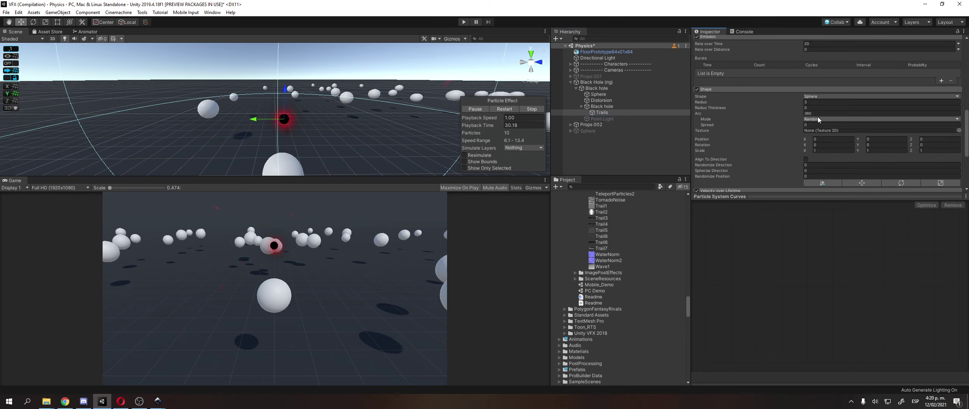
- Switch to Inkscape and change the 0.5s label beside the red ellipse to read 0.5seg
{"action": "key", "text": "alt+Tab"}
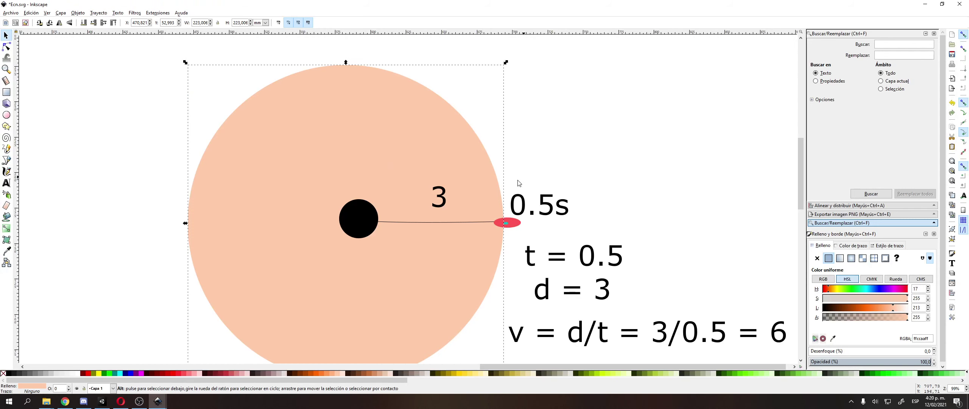
{"action": "left_click", "coordinate": [438, 191]}
{"action": "scroll", "coordinate": [440, 192], "scroll_direction": "up", "scroll_amount": 1, "text": "ctrl"}
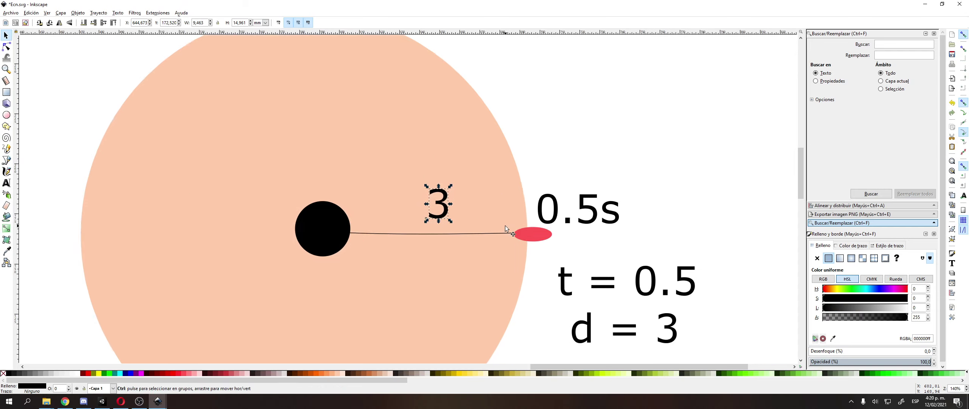
{"action": "scroll", "coordinate": [505, 225], "scroll_direction": "down", "scroll_amount": 5}
{"action": "left_click", "coordinate": [544, 165]}
{"action": "left_click", "coordinate": [573, 140]}
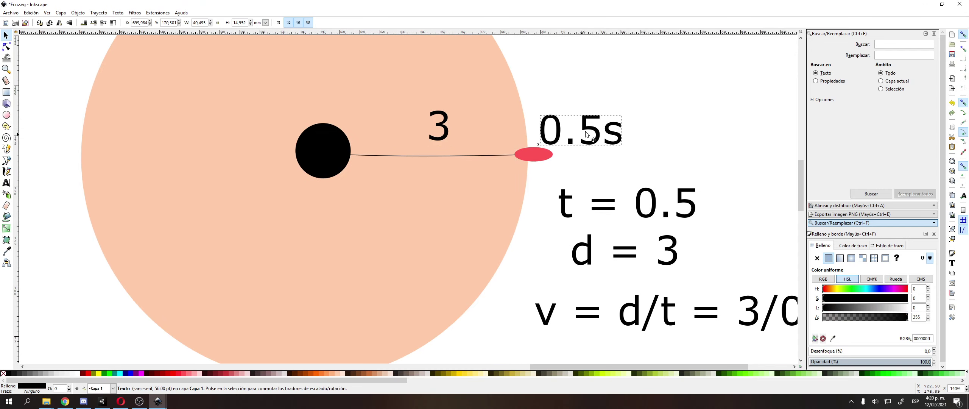
{"action": "scroll", "coordinate": [574, 140], "scroll_direction": "up", "scroll_amount": 3, "text": "ctrl"}
{"action": "double_click", "coordinate": [676, 138]}
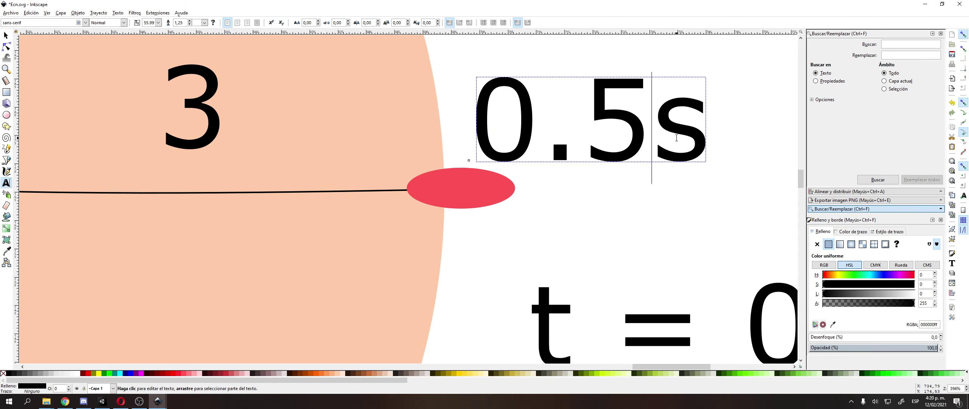
{"action": "key", "text": "End"}
{"action": "type", "text": "ef"}
{"action": "key", "text": "BackSpace"}
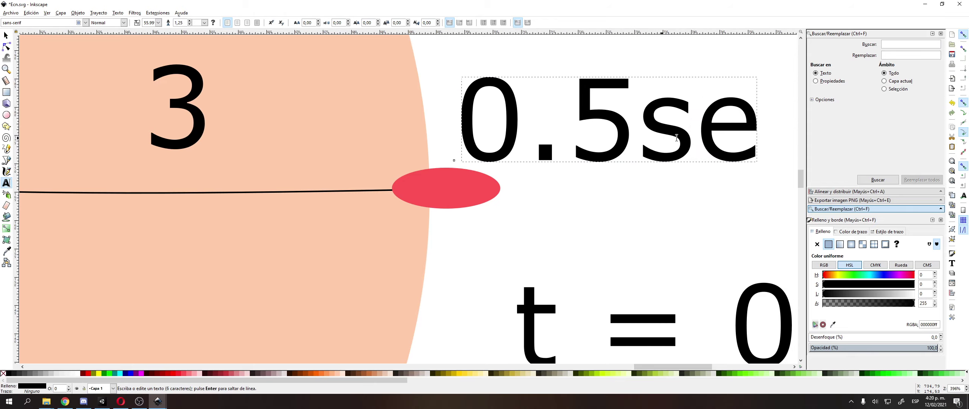
{"action": "type", "text": "g"}
{"action": "key", "text": "F2"}
{"action": "scroll", "coordinate": [677, 140], "scroll_direction": "down", "scroll_amount": 2, "text": "ctrl"}
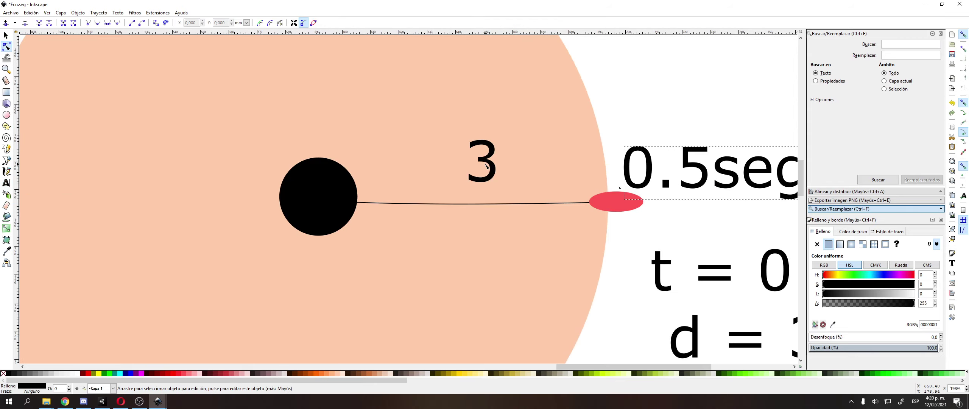
- Change the distance label inside the peach circle to 3mts and move it nearer the black circle, above the line
{"action": "left_click", "coordinate": [488, 175]}
{"action": "key", "text": "F1"}
{"action": "double_click", "coordinate": [490, 179]}
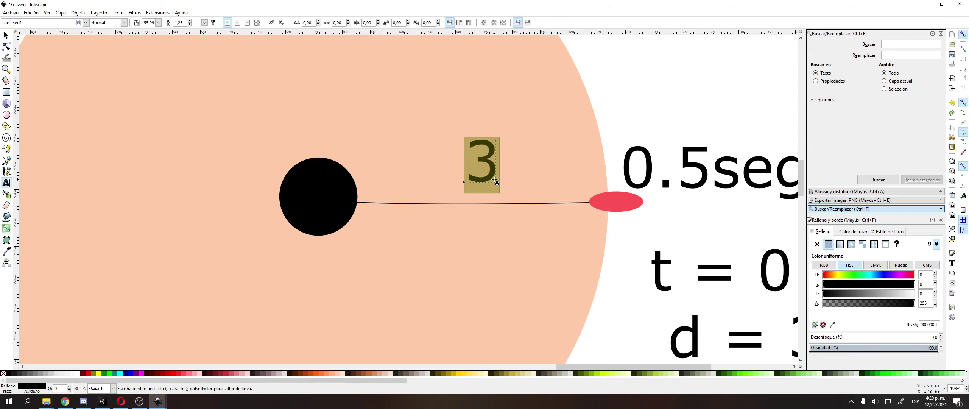
{"action": "left_click", "coordinate": [496, 179]}
{"action": "type", "text": "mts"}
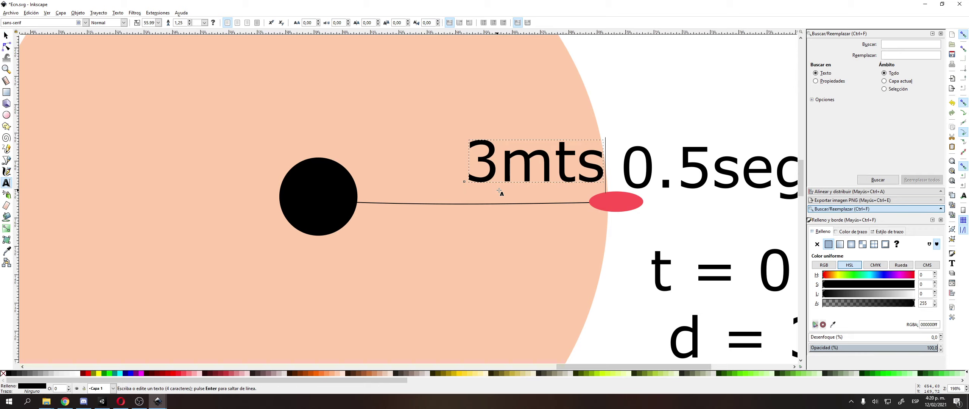
{"action": "key", "text": "F1"}
{"action": "left_click_drag", "start_coordinate": [503, 171], "coordinate": [459, 182]}
{"action": "left_click", "coordinate": [665, 107]}
{"action": "scroll", "coordinate": [605, 171], "scroll_direction": "down", "scroll_amount": 1, "text": "ctrl"}
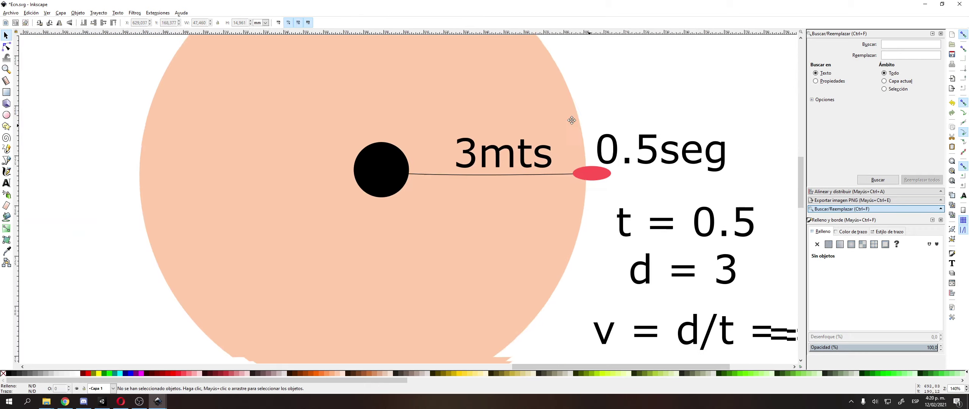
- Nudge the 3mts label, the 0.5seg label and the velocity formula to tidy the diagram's layout
{"action": "scroll", "coordinate": [547, 265], "scroll_direction": "down", "scroll_amount": 2}
{"action": "left_click", "coordinate": [582, 279]}
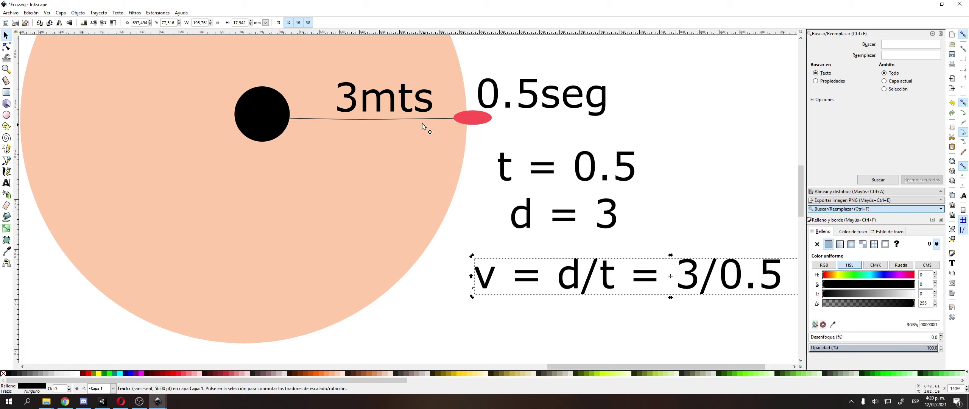
{"action": "left_click_drag", "start_coordinate": [398, 100], "coordinate": [393, 99]}
{"action": "left_click_drag", "start_coordinate": [555, 105], "coordinate": [562, 100]}
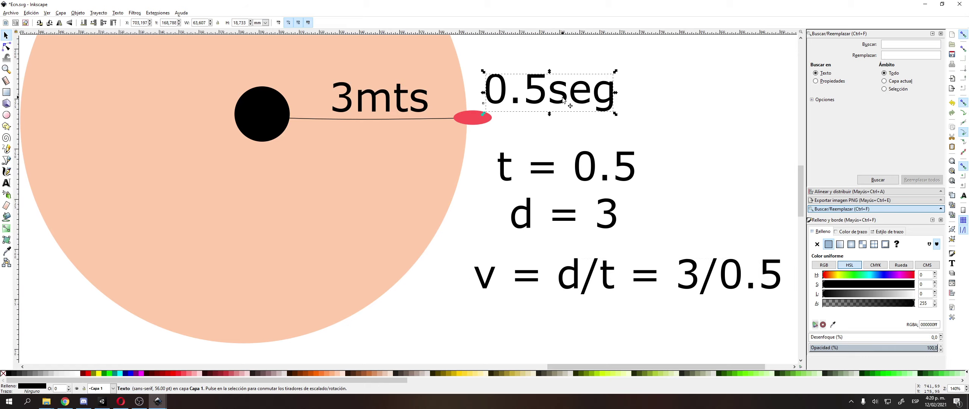
{"action": "left_click", "coordinate": [602, 319]}
{"action": "middle_click_drag", "start_coordinate": [364, 122], "coordinate": [283, 96]}
{"action": "left_click", "coordinate": [282, 64]}
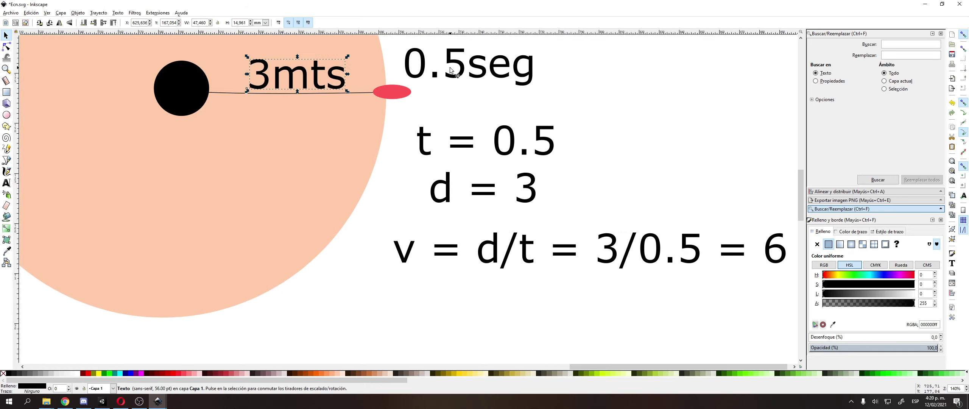
{"action": "left_click_drag", "start_coordinate": [469, 66], "coordinate": [462, 74]}
{"action": "middle_click_drag", "start_coordinate": [520, 197], "coordinate": [389, 197]}
{"action": "left_click_drag", "start_coordinate": [654, 255], "coordinate": [645, 250]}
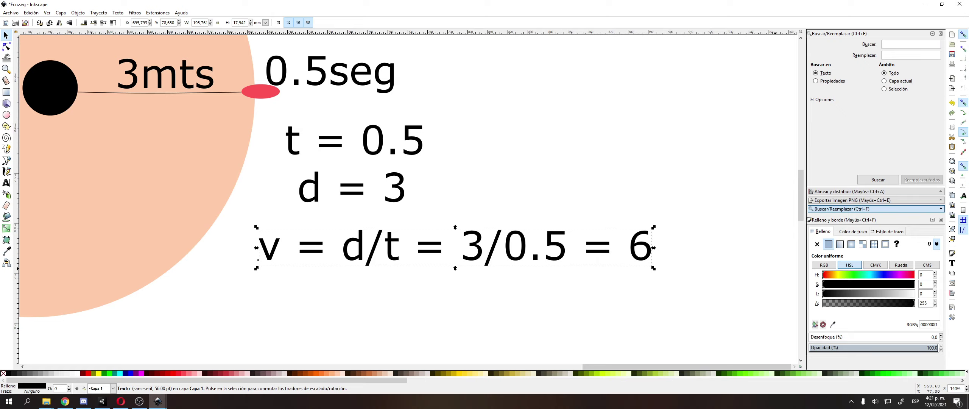
{"action": "key", "text": "alt+Tab"}
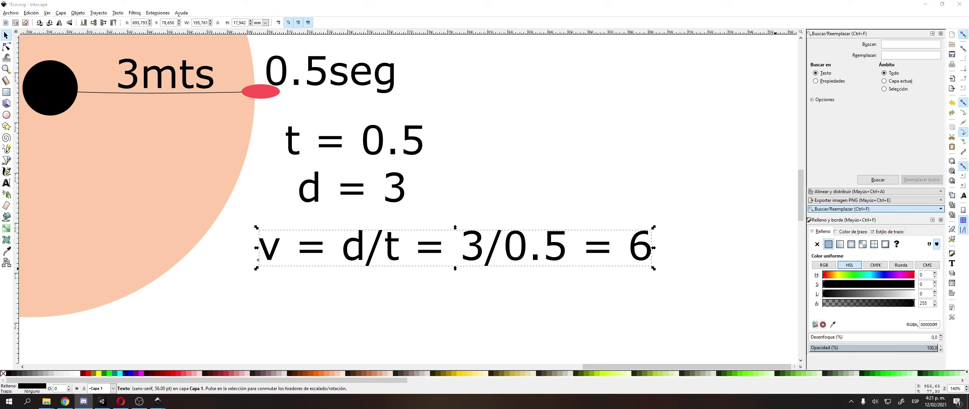
{"action": "left_click", "coordinate": [481, 126]}
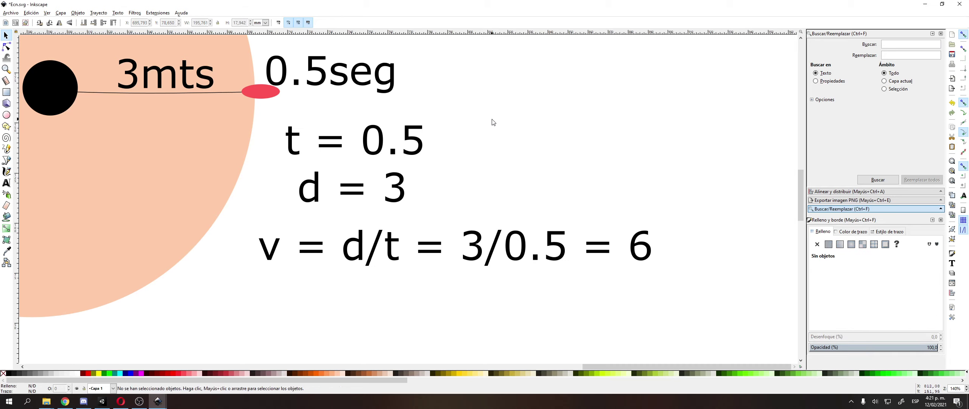
{"action": "right_click", "coordinate": [362, 396]}
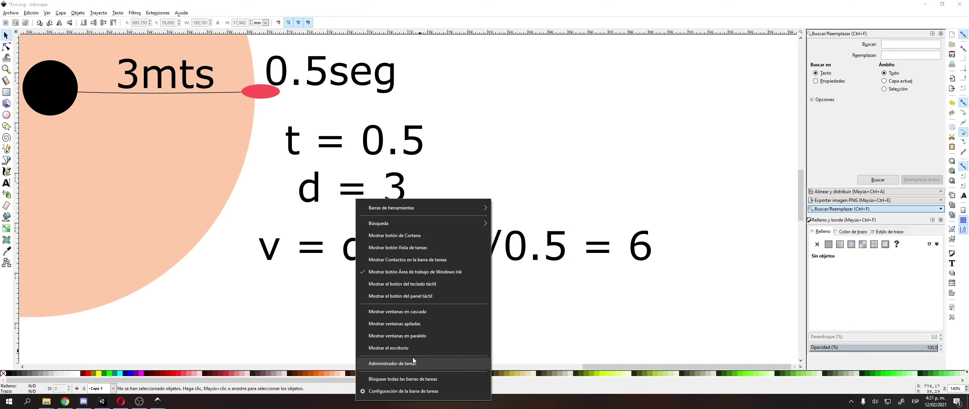
{"action": "left_click", "coordinate": [571, 280]}
- Minimise the open windows, set the Windows display scale to 125%, and move the Spell icon above Map on the desktop
{"action": "left_click", "coordinate": [924, 4]}
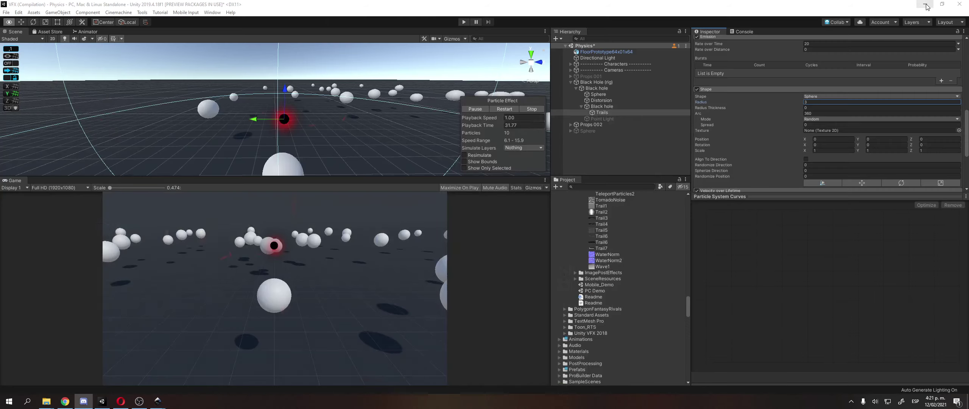
{"action": "left_click", "coordinate": [924, 5]}
{"action": "right_click", "coordinate": [469, 151]}
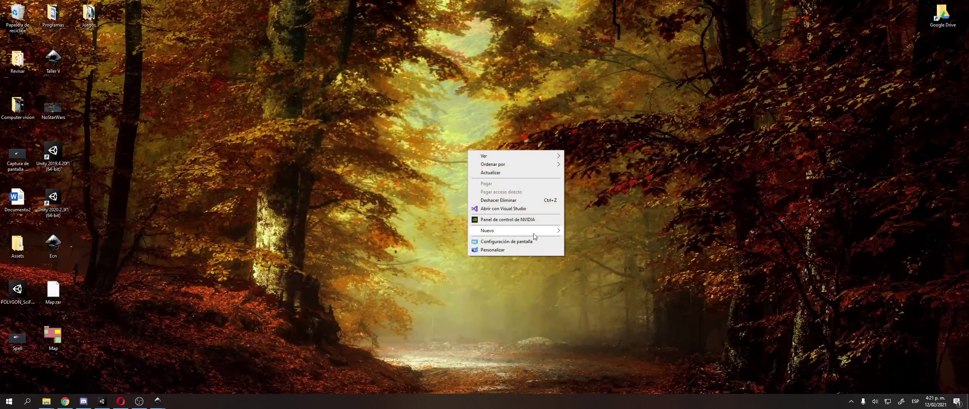
{"action": "left_click", "coordinate": [504, 242]}
{"action": "scroll", "coordinate": [659, 148], "scroll_direction": "down", "scroll_amount": 3}
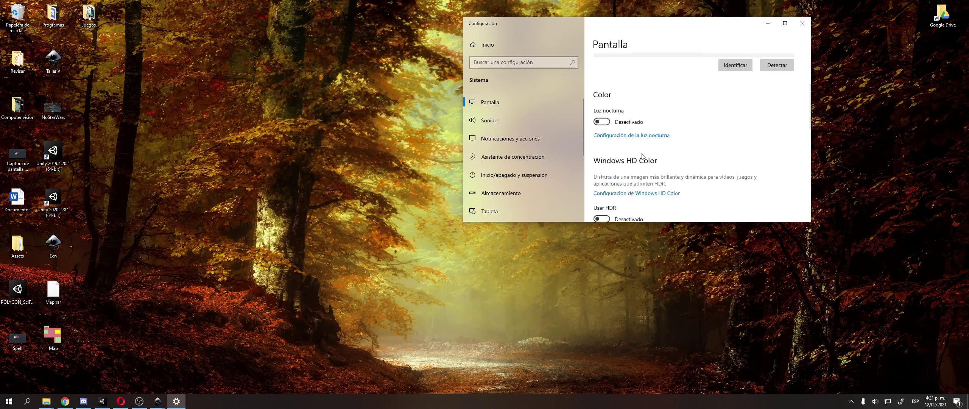
{"action": "scroll", "coordinate": [642, 155], "scroll_direction": "down", "scroll_amount": 3}
{"action": "left_click", "coordinate": [637, 107]}
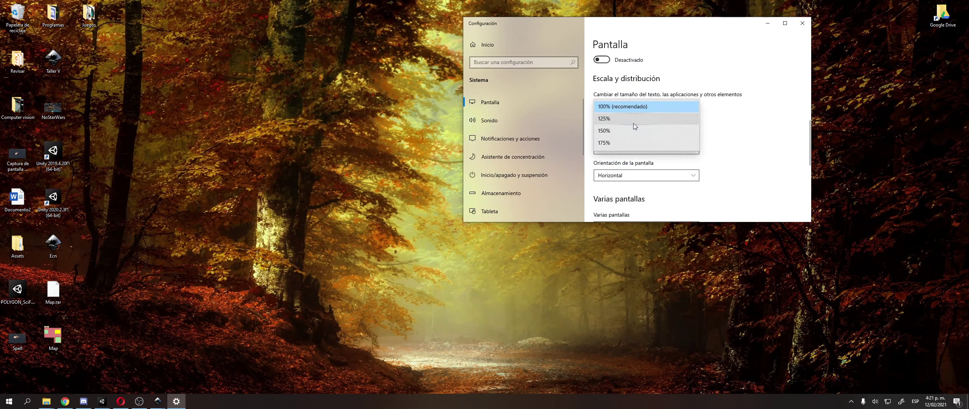
{"action": "left_click", "coordinate": [633, 124]}
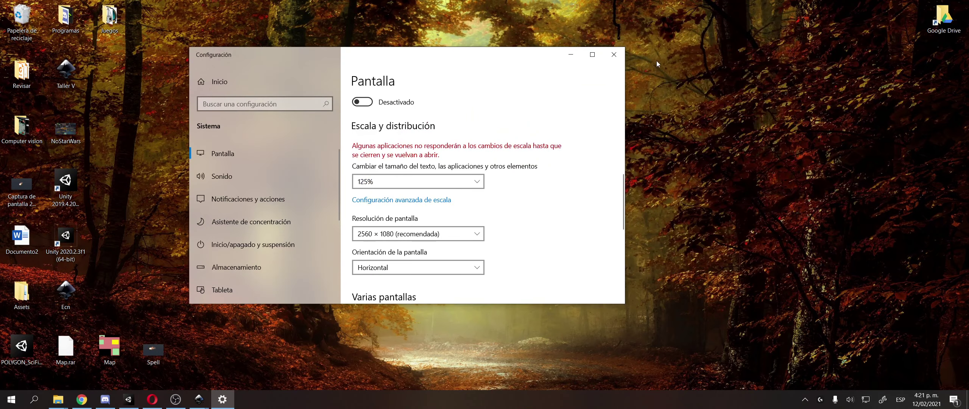
{"action": "left_click", "coordinate": [613, 55]}
{"action": "left_click_drag", "start_coordinate": [154, 350], "coordinate": [110, 294]}
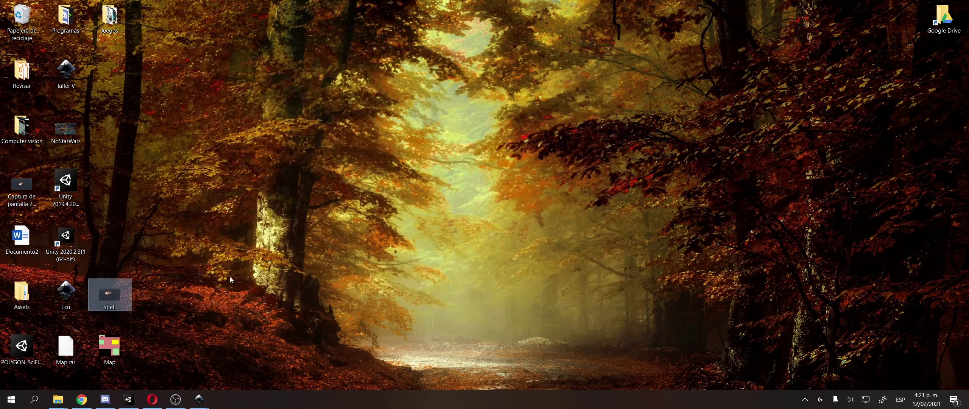
- Return to Unity and enlarge the Particle System settings area, the Hierarchy and the Scene view
{"action": "left_click", "coordinate": [129, 399]}
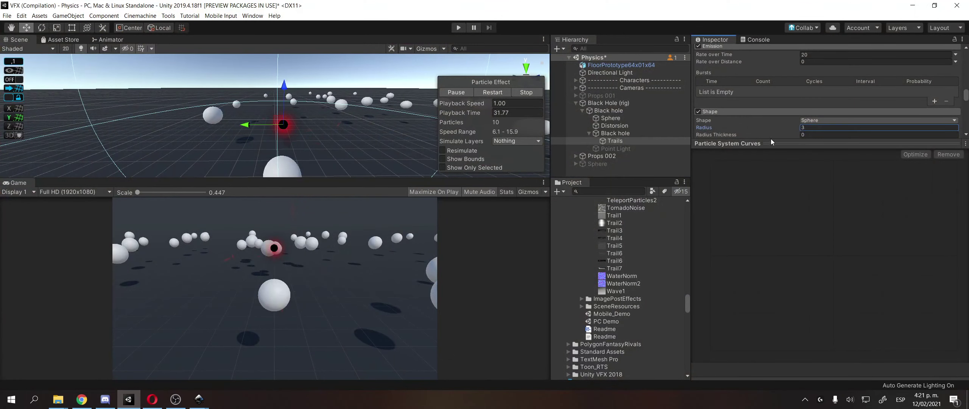
{"action": "left_click_drag", "start_coordinate": [771, 143], "coordinate": [815, 208]}
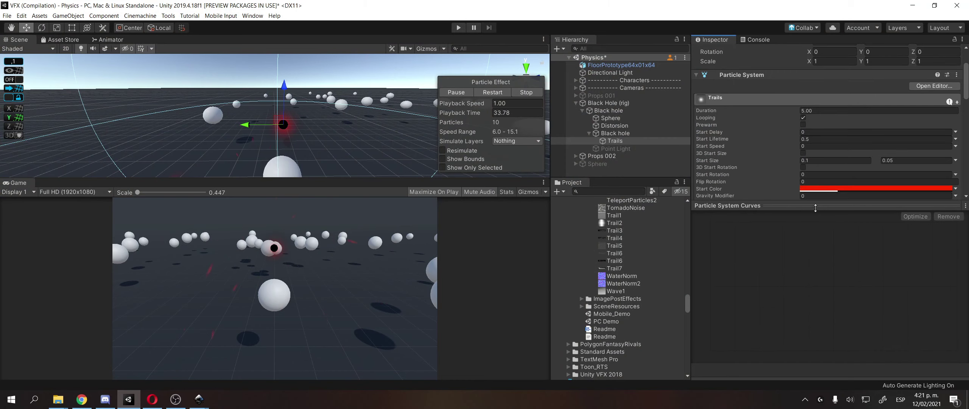
{"action": "left_click_drag", "start_coordinate": [628, 178], "coordinate": [635, 201]}
{"action": "left_click_drag", "start_coordinate": [519, 176], "coordinate": [530, 199]}
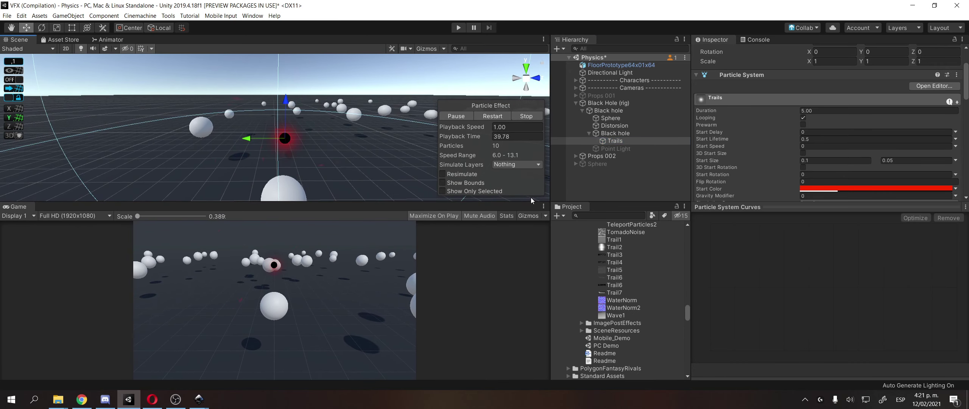
{"action": "key", "text": "alt+Tab"}
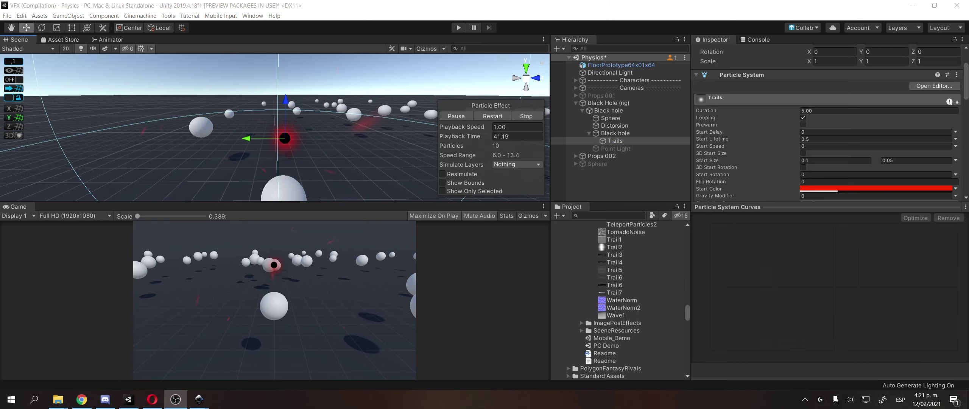
{"action": "key", "text": "alt+Tab"}
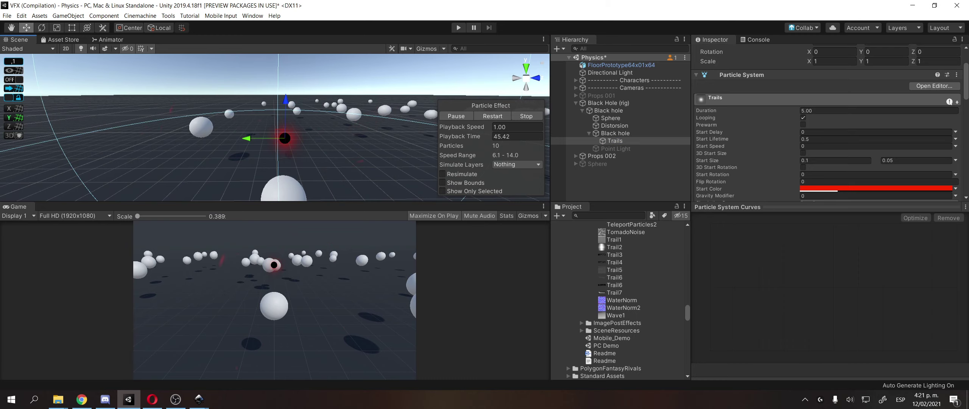
{"action": "key", "text": "alt+Tab"}
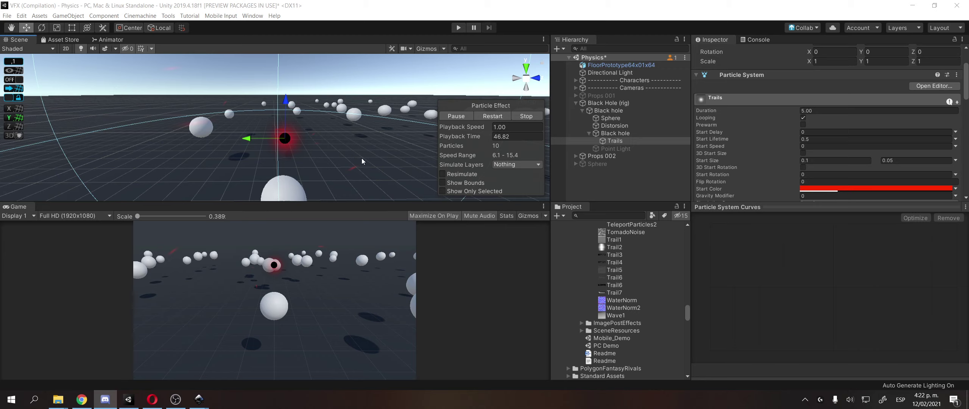
{"action": "right_click_drag", "start_coordinate": [361, 157], "coordinate": [326, 137]}
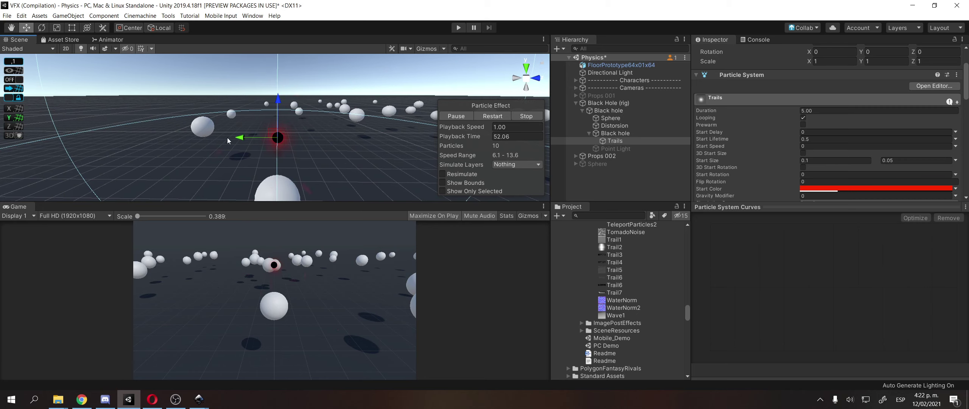
{"action": "left_click_drag", "start_coordinate": [227, 139], "coordinate": [290, 149]}
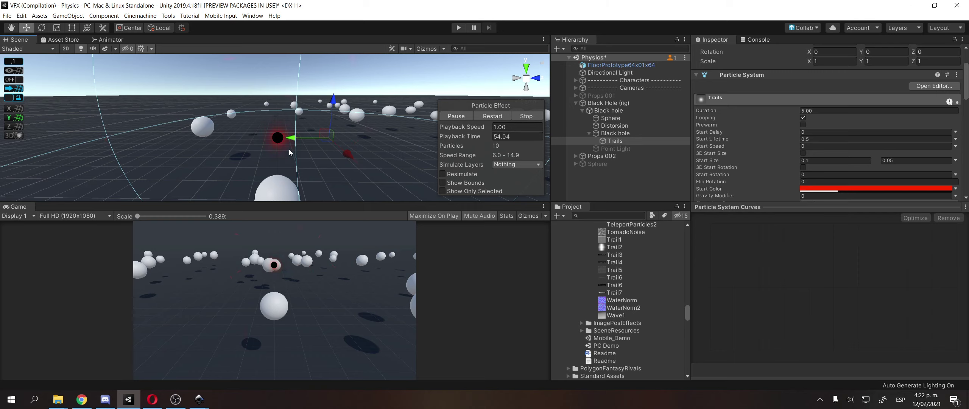
{"action": "key", "text": "ctrl+z"}
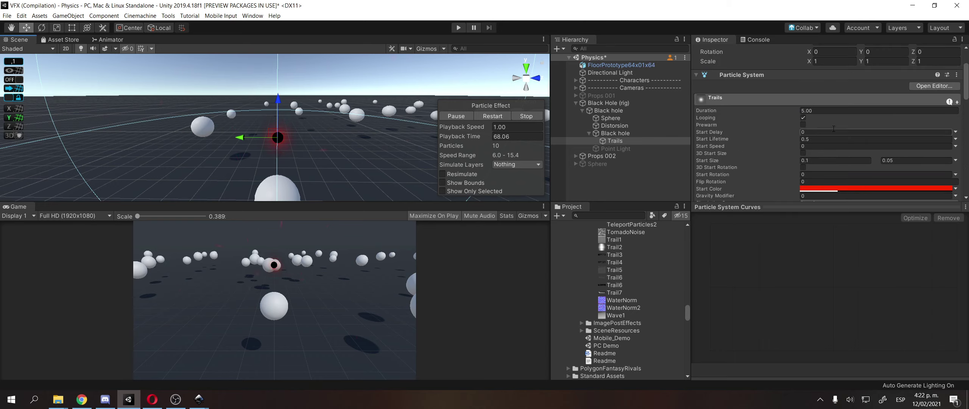
{"action": "mouse_move", "coordinate": [357, 117]}
{"action": "middle_mouse_down"}
{"action": "mouse_move", "coordinate": [368, 126]}
{"action": "mouse_move", "coordinate": [351, 128]}
{"action": "middle_mouse_up"}
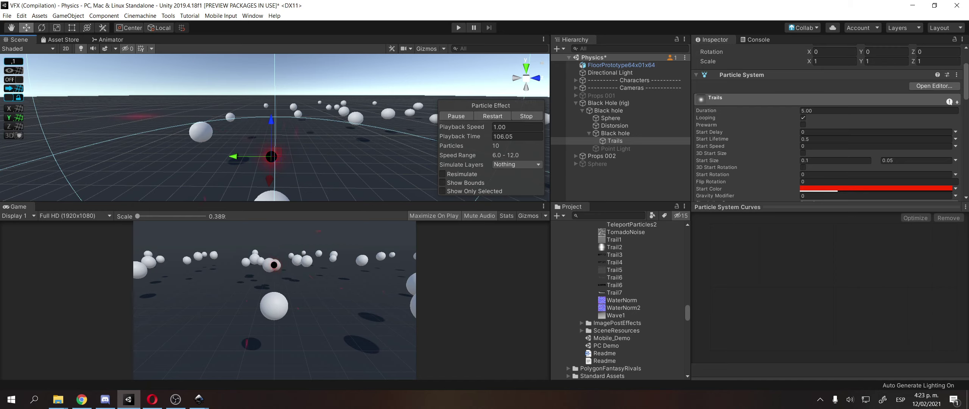
- Expand the Renderer module of the Trails particle system and choose Stretched Billboard as its render mode
{"action": "scroll", "coordinate": [752, 135], "scroll_direction": "down", "scroll_amount": 10}
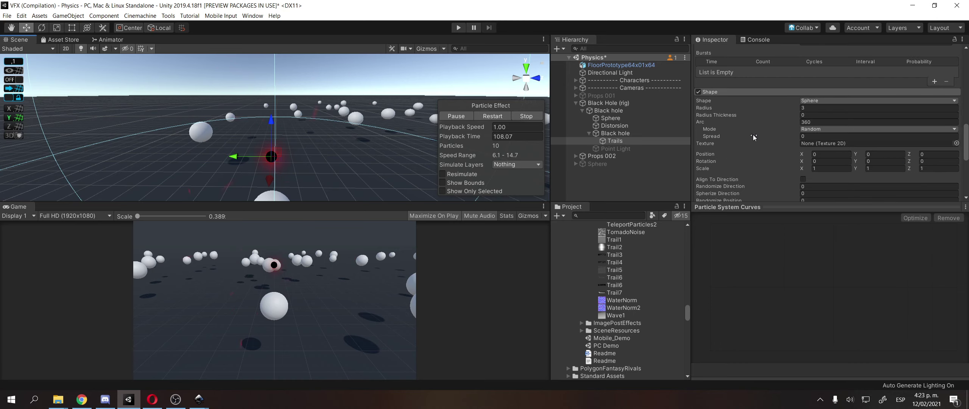
{"action": "left_click", "coordinate": [741, 140]}
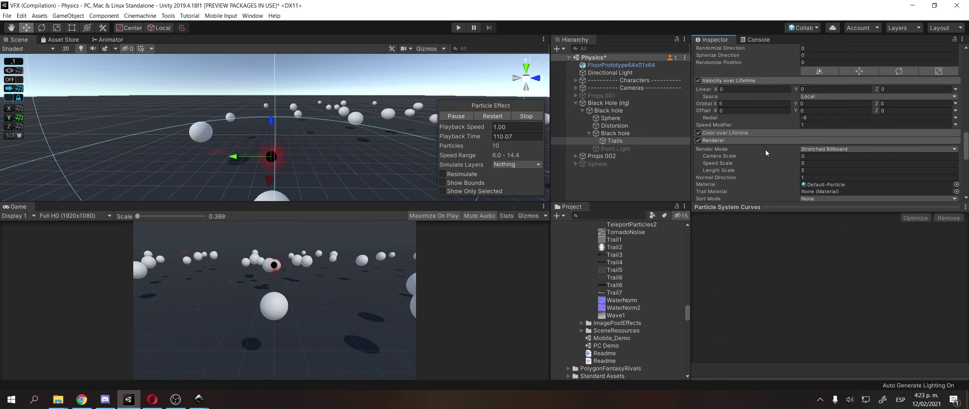
{"action": "left_click", "coordinate": [835, 149]}
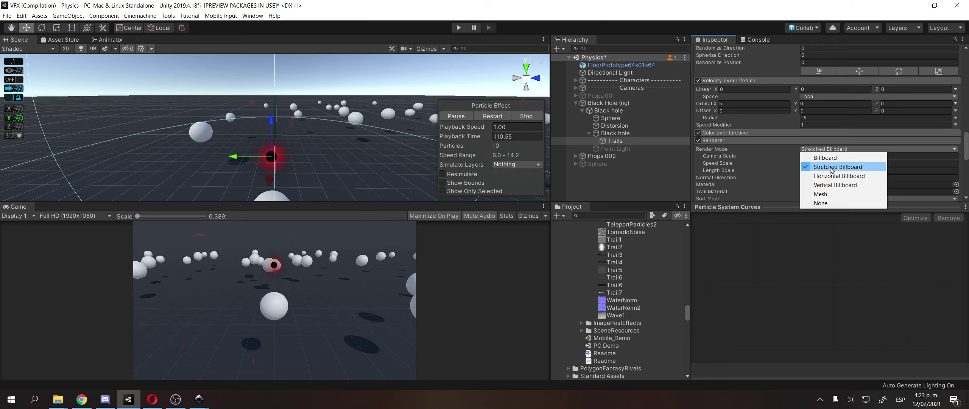
{"action": "left_click", "coordinate": [831, 167]}
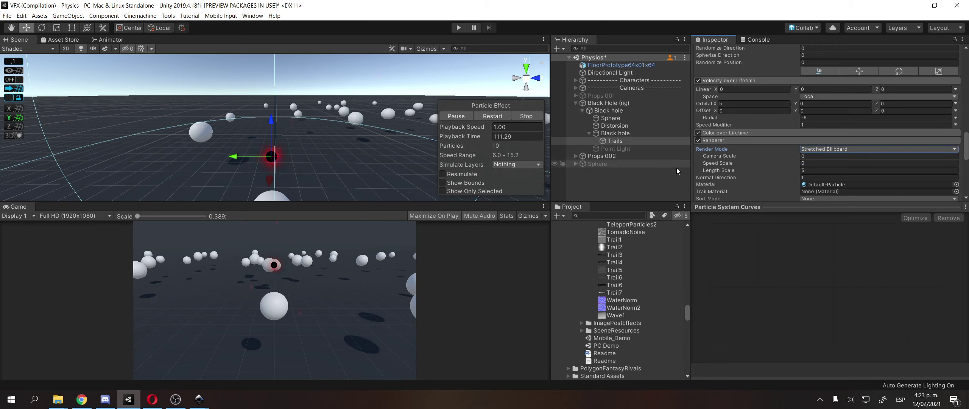
{"action": "scroll", "coordinate": [804, 167], "scroll_direction": "down", "scroll_amount": 5}
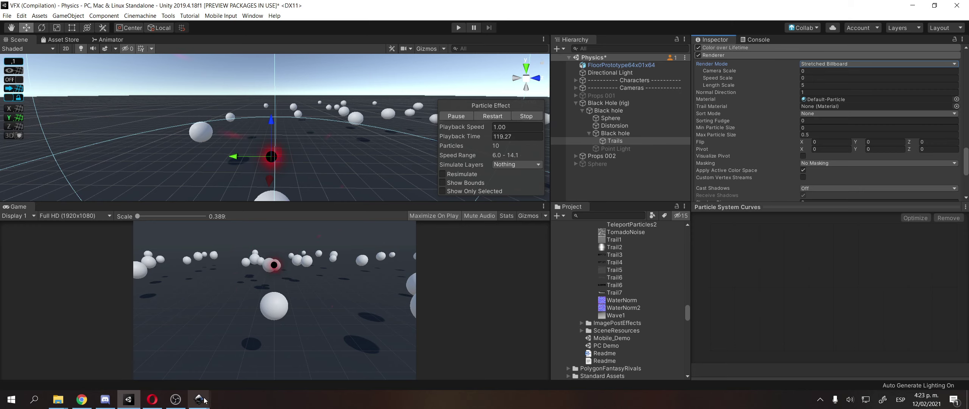
- Switch to the Inkscape diagram and try moving the red ellipse at the outer end of the 3mts radius line
{"action": "left_click", "coordinate": [252, 356]}
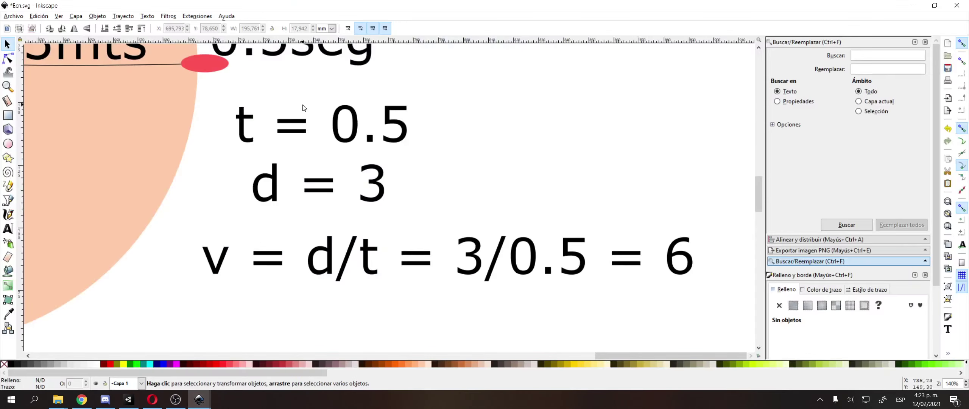
{"action": "scroll", "coordinate": [384, 204], "scroll_direction": "down", "scroll_amount": 2, "text": "ctrl"}
{"action": "left_click_drag", "start_coordinate": [384, 204], "coordinate": [401, 200]}
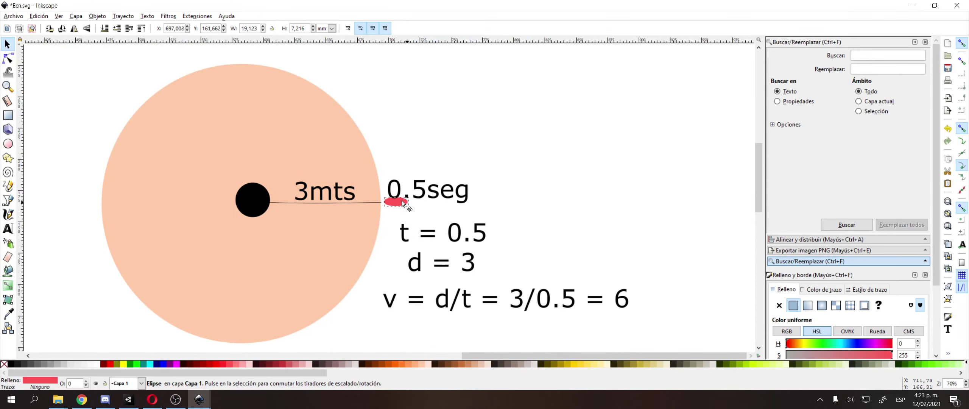
{"action": "left_click_drag", "start_coordinate": [312, 156], "coordinate": [330, 163]}
{"action": "key", "text": "ctrl+z"}
{"action": "scroll", "coordinate": [392, 197], "scroll_direction": "up", "scroll_amount": 2, "text": "ctrl"}
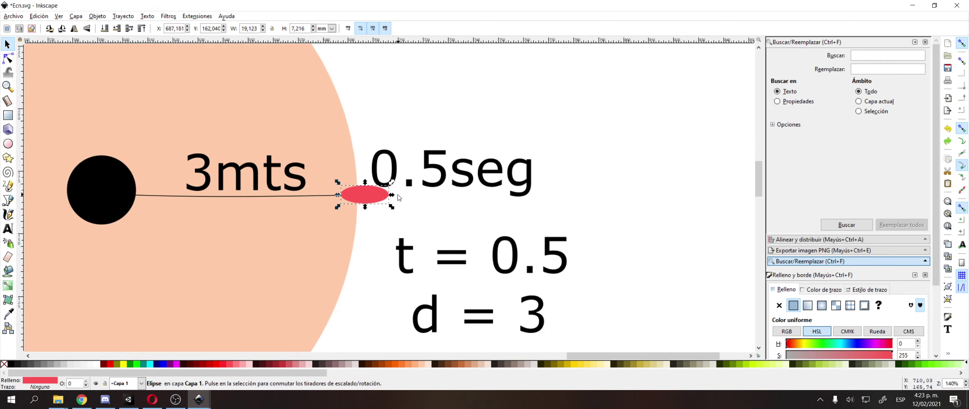
- Try a tall, narrow shape for the red ellipse closer to the black circle, undo the ellipse edits and switch back to Unity
{"action": "left_click_drag", "start_coordinate": [392, 197], "coordinate": [309, 165]}
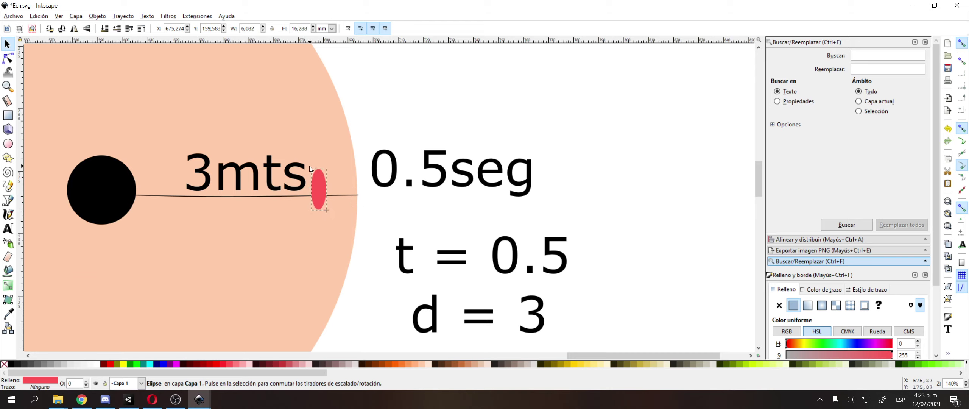
{"action": "left_click_drag", "start_coordinate": [316, 193], "coordinate": [301, 165]}
{"action": "key", "text": "ctrl+z"}
{"action": "key", "text": "ctrl+z"}
{"action": "key", "text": "ctrl+z"}
{"action": "key", "text": "ctrl+z"}
{"action": "key", "text": "alt+Tab"}
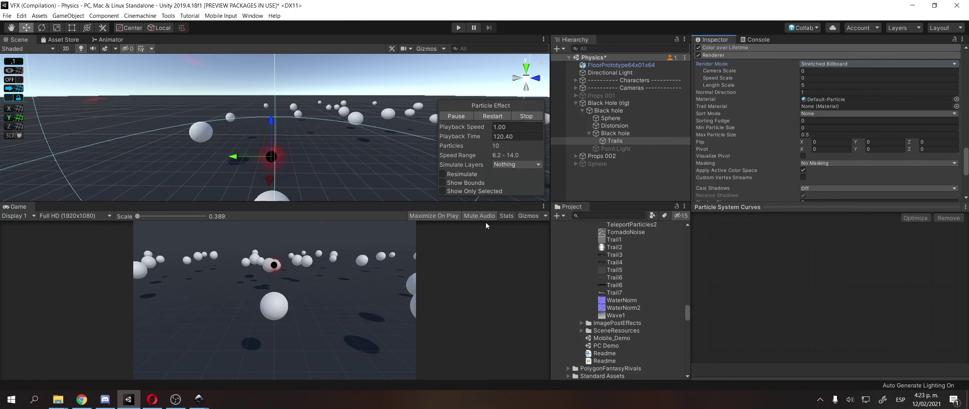
- Keep Stretched Billboard for Trails, try a Length Scale of 1, and set it back to 5
{"action": "left_click", "coordinate": [829, 64]}
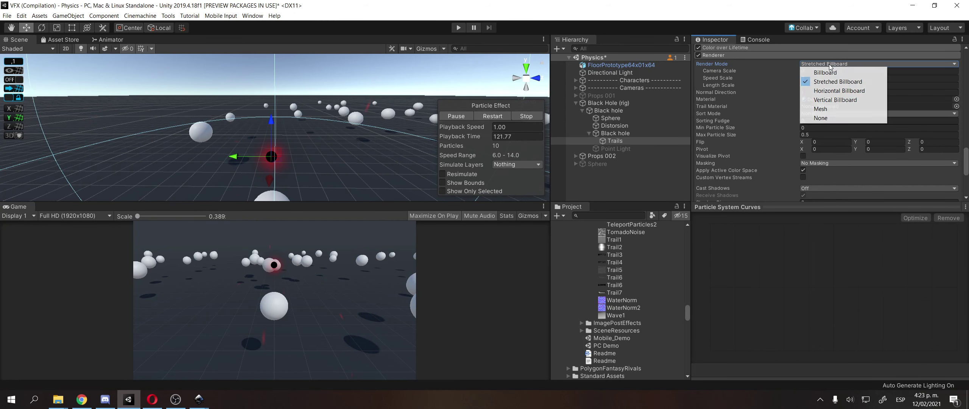
{"action": "left_click", "coordinate": [817, 81]}
{"action": "left_click", "coordinate": [816, 82]}
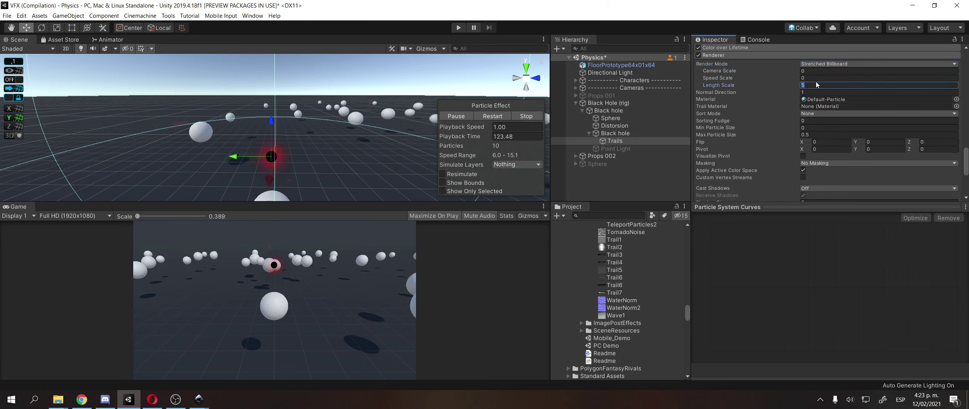
{"action": "type", "text": "1"}
{"action": "scroll", "coordinate": [239, 287], "scroll_direction": "up", "scroll_amount": 1}
{"action": "key", "text": "BackSpace"}
{"action": "type", "text": "5"}
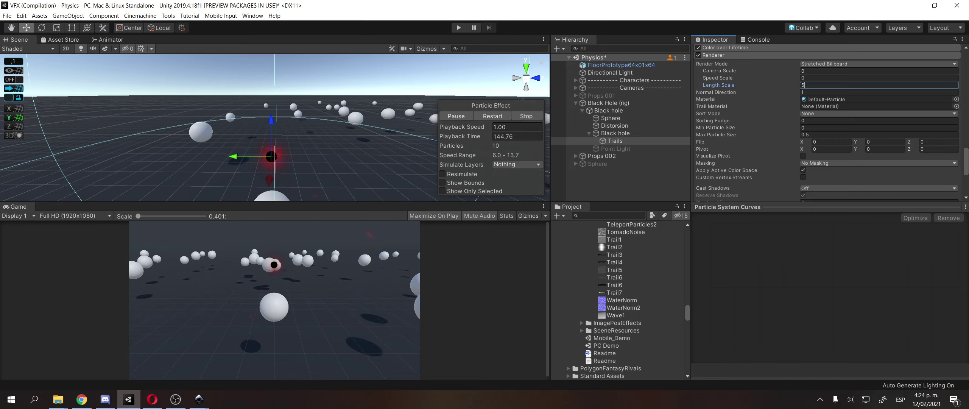
- Set the Trails' orbital X velocity to 0 and enlarge the Game view to compare the particle motion
{"action": "scroll", "coordinate": [767, 124], "scroll_direction": "up", "scroll_amount": 5}
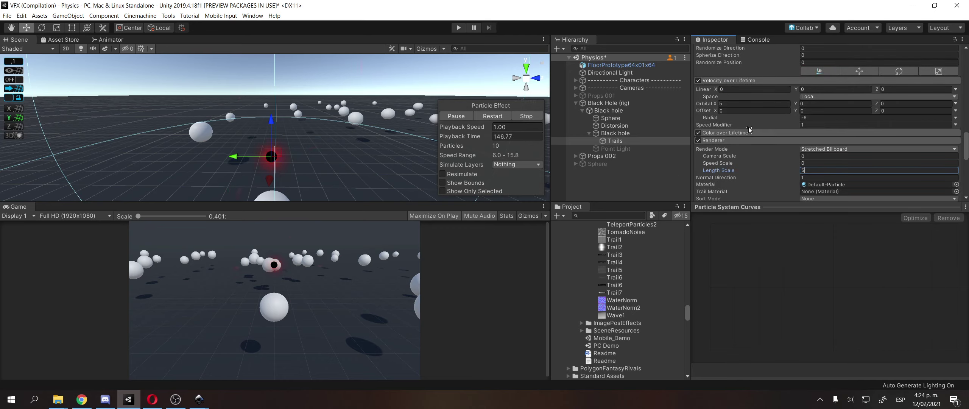
{"action": "left_click", "coordinate": [747, 102]}
{"action": "type", "text": "0"}
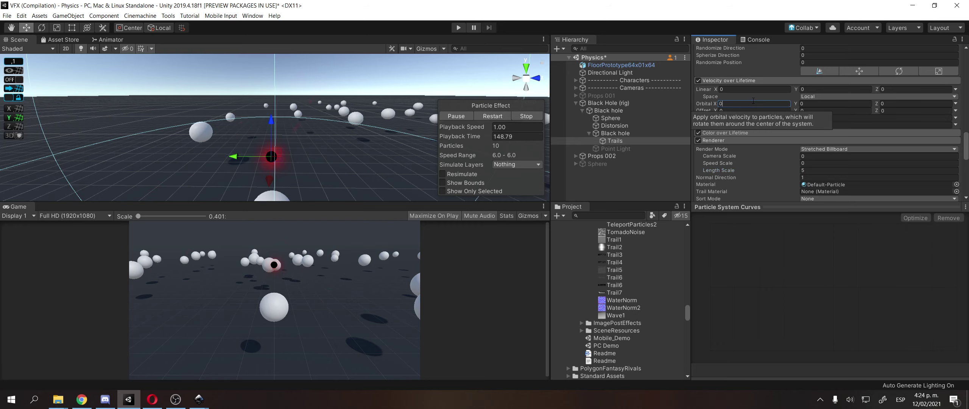
{"action": "left_click_drag", "start_coordinate": [235, 202], "coordinate": [235, 144]}
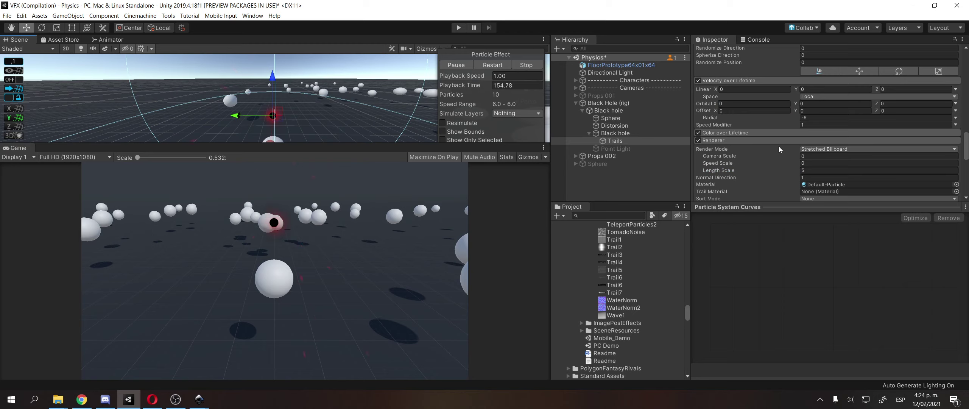
- Try orbital X velocities of 1, 2, 3 and 4 on Trails, return it to 5 and shrink the Game view again
{"action": "left_click", "coordinate": [746, 104]}
{"action": "type", "text": "1"}
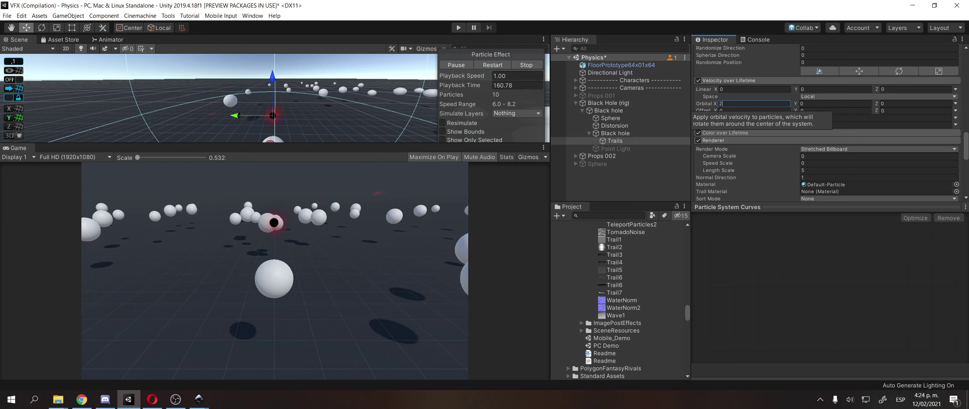
{"action": "key", "text": "BackSpace"}
{"action": "type", "text": "2"}
{"action": "key", "text": "BackSpace"}
{"action": "type", "text": "3"}
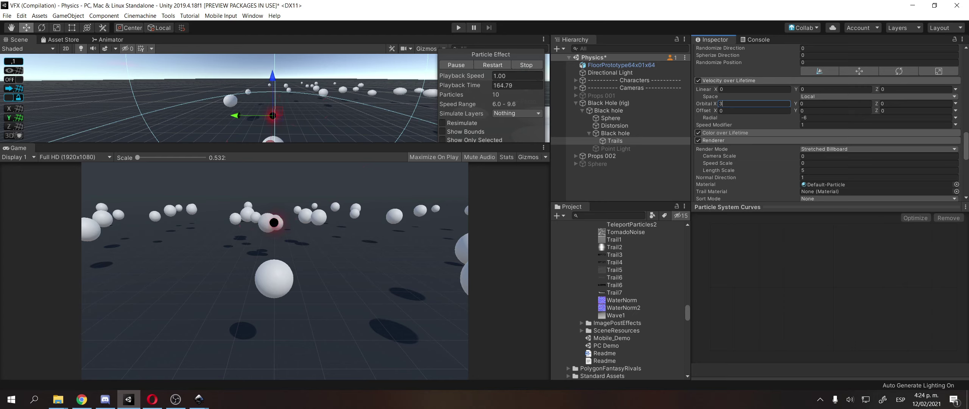
{"action": "key", "text": "BackSpace"}
{"action": "type", "text": "4"}
{"action": "left_click_drag", "start_coordinate": [412, 143], "coordinate": [438, 203]}
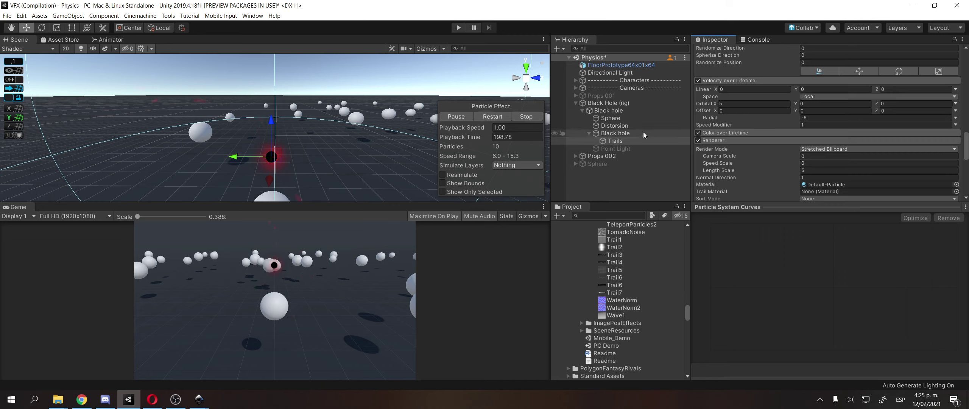
- Move Trails out of the nested Black hole particle object so it sits directly under the parent Black hole
{"action": "left_click", "coordinate": [629, 141]}
{"action": "left_click_drag", "start_coordinate": [630, 141], "coordinate": [627, 129]}
{"action": "left_click", "coordinate": [624, 142]}
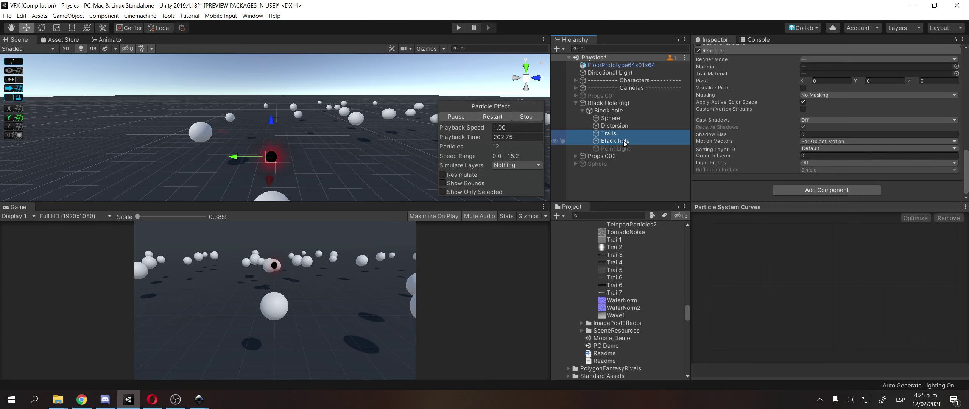
- Enable the Point Light object inside the black hole rig
{"action": "left_click", "coordinate": [619, 148]}
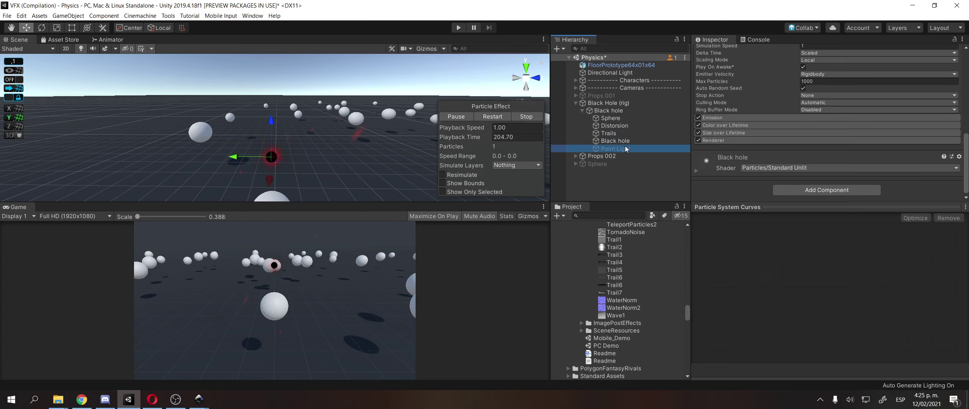
{"action": "left_click", "coordinate": [716, 52]}
{"action": "middle_click_drag", "start_coordinate": [264, 134], "coordinate": [288, 87]}
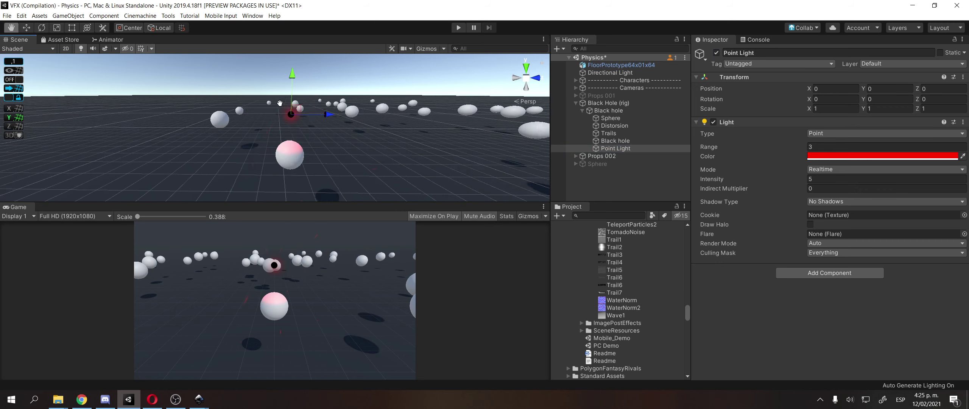
- Review the Trails, Black hole and Point Light objects together and frame the Point Light up close in the scene
{"action": "left_click", "coordinate": [644, 135], "text": "shift"}
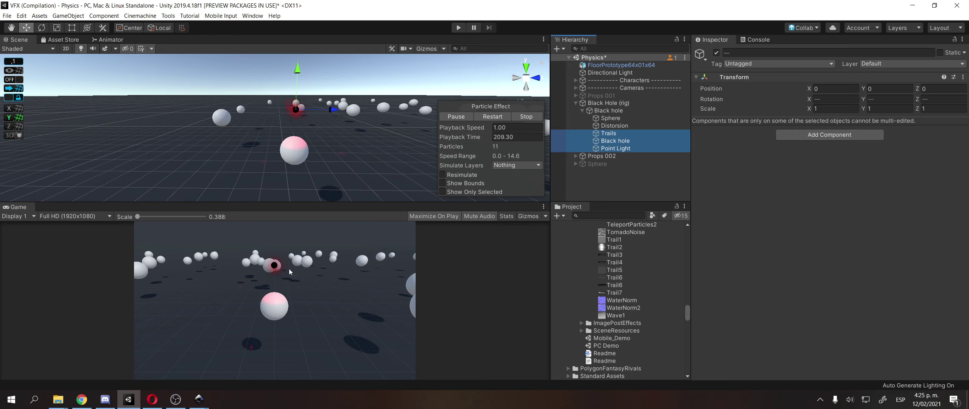
{"action": "left_click", "coordinate": [651, 149]}
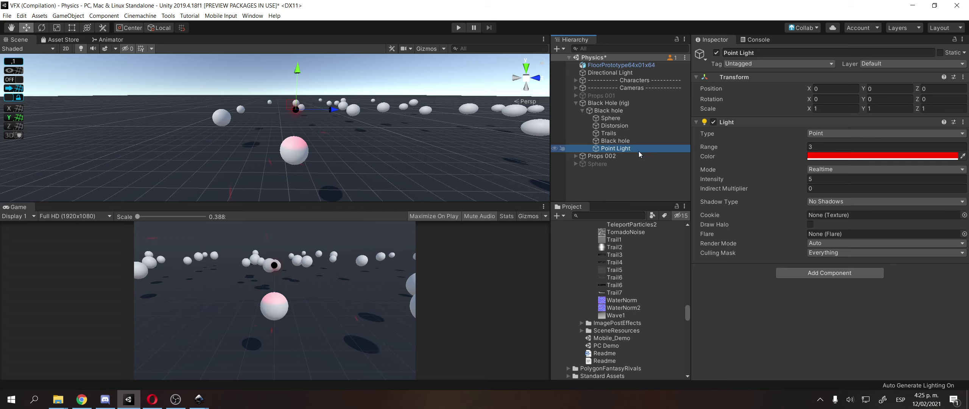
{"action": "middle_click_drag", "start_coordinate": [266, 70], "coordinate": [203, 185]}
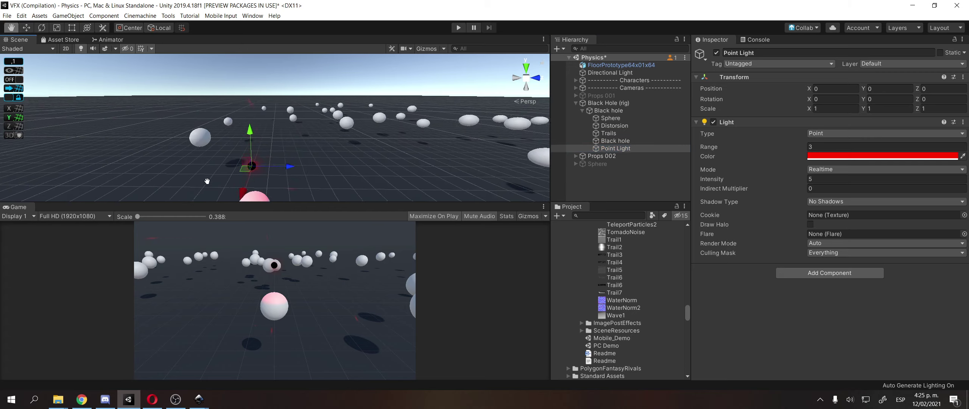
{"action": "scroll", "coordinate": [204, 184], "scroll_direction": "up", "scroll_amount": 3}
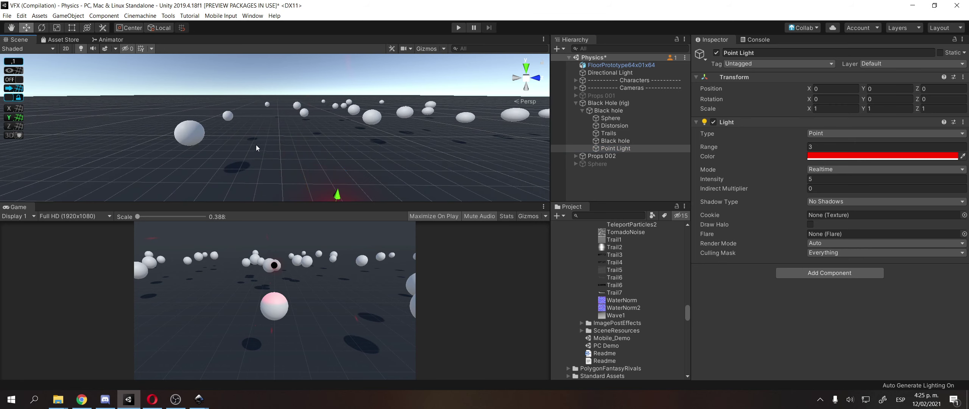
{"action": "key", "text": "f"}
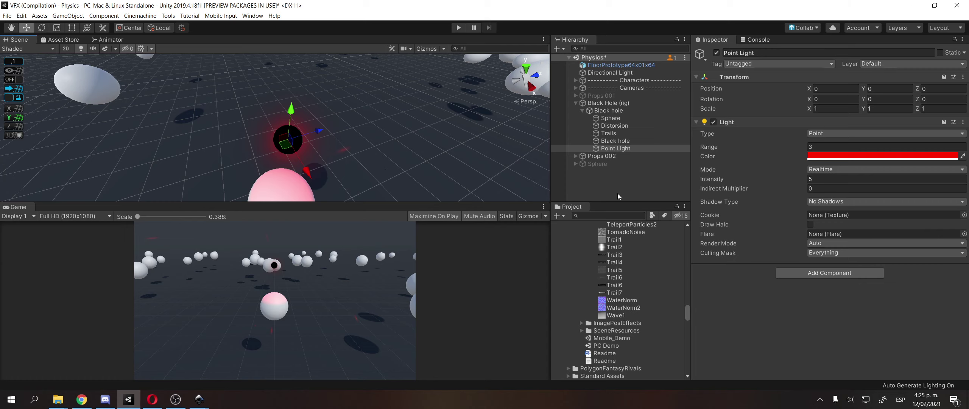
- Review the nested Black hole particles' Size over Lifetime curve, try emission Rate over Time values 1 and 2, and set the rate to 3
{"action": "left_click", "coordinate": [644, 140]}
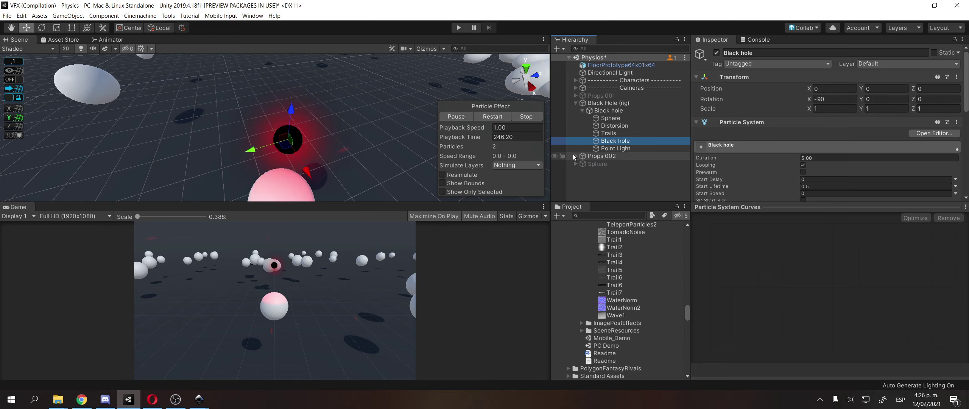
{"action": "scroll", "coordinate": [828, 162], "scroll_direction": "down", "scroll_amount": 10}
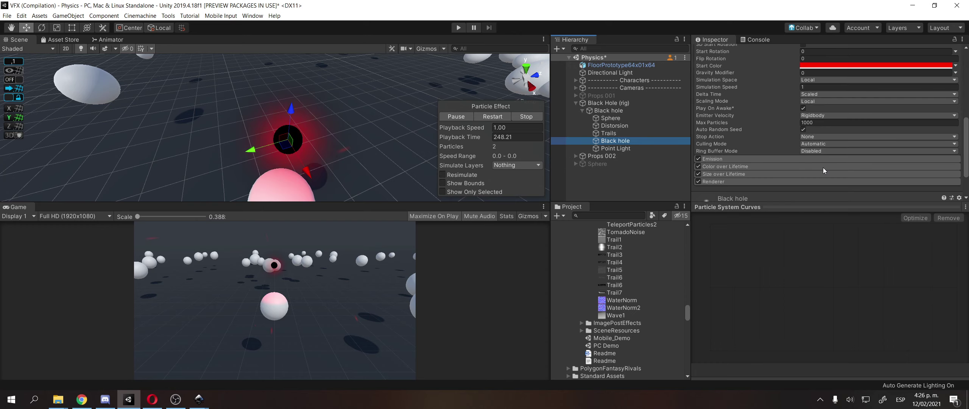
{"action": "scroll", "coordinate": [716, 174], "scroll_direction": "down", "scroll_amount": 5}
{"action": "left_click", "coordinate": [849, 131]}
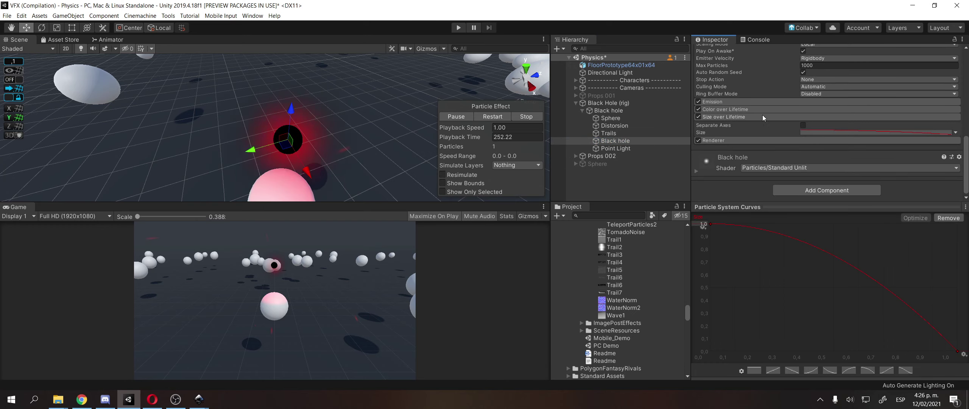
{"action": "left_click", "coordinate": [753, 102]}
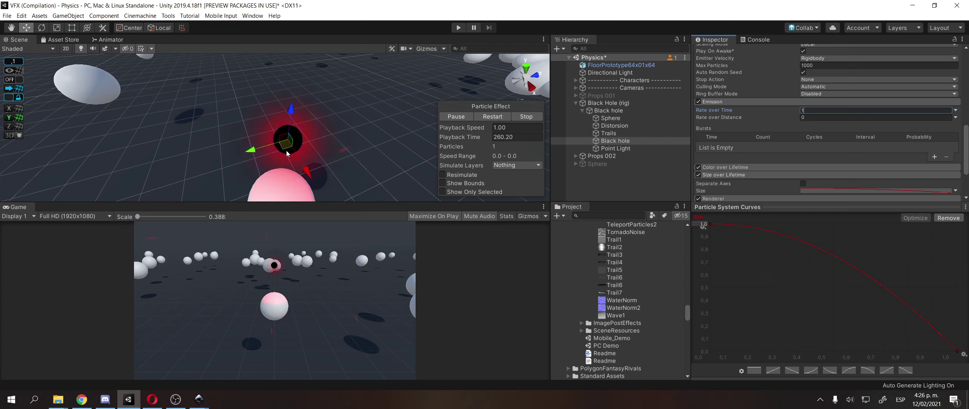
{"action": "middle_click_drag", "start_coordinate": [284, 149], "coordinate": [304, 81]}
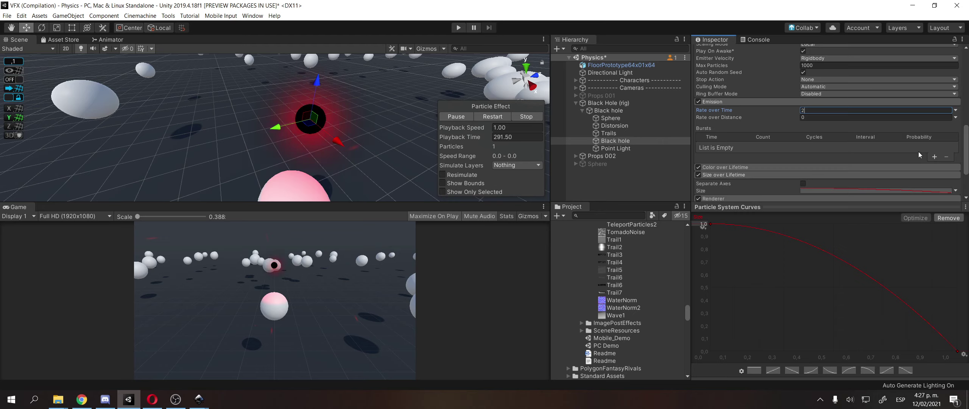
{"action": "type", "text": "3"}
- Examine the nested Black hole particles' Color over Lifetime gradient and Renderer settings without changing them
{"action": "left_click", "coordinate": [731, 166]}
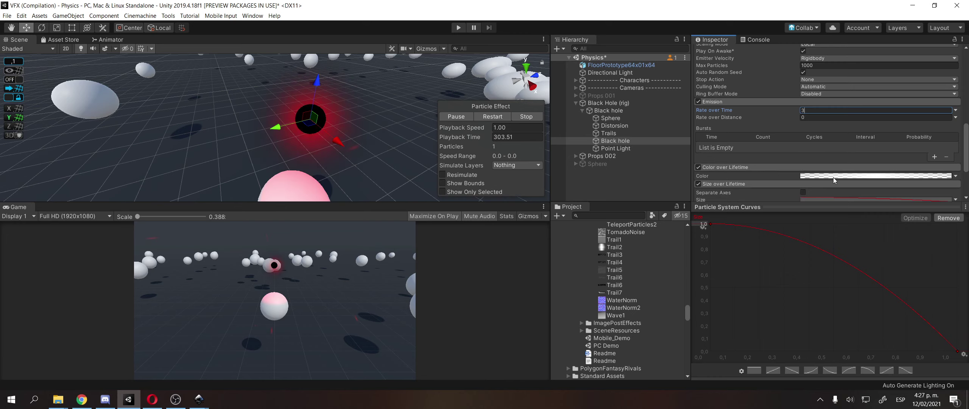
{"action": "left_click", "coordinate": [833, 176]}
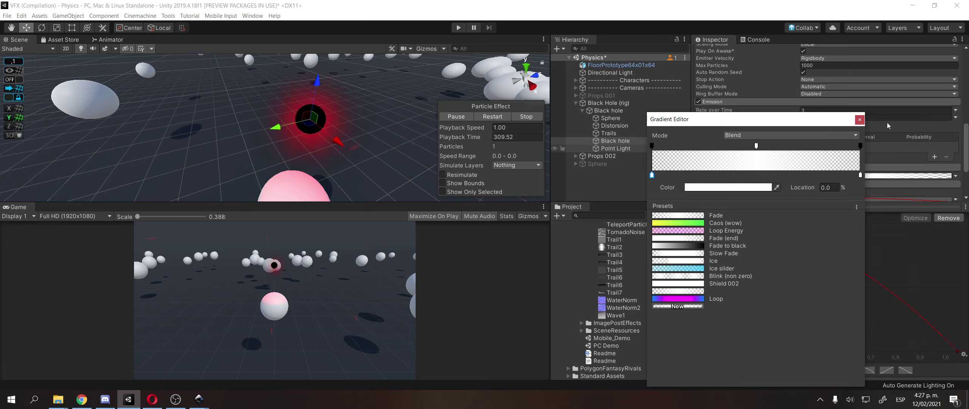
{"action": "left_click", "coordinate": [859, 120]}
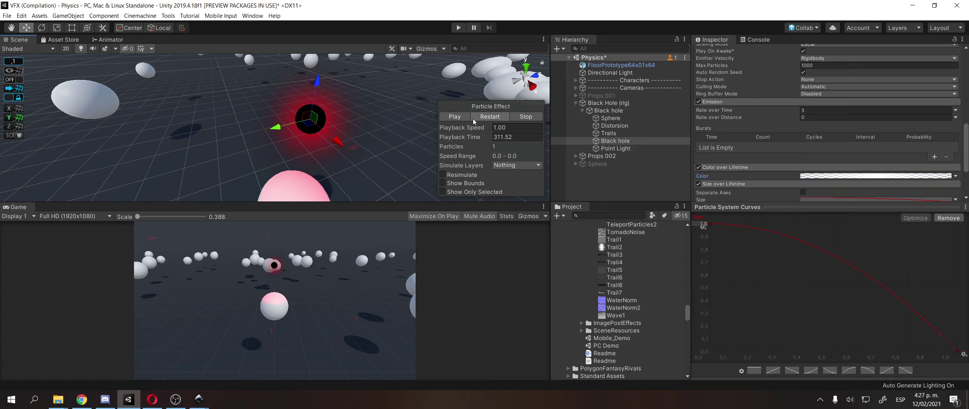
{"action": "scroll", "coordinate": [802, 130], "scroll_direction": "down", "scroll_amount": 10}
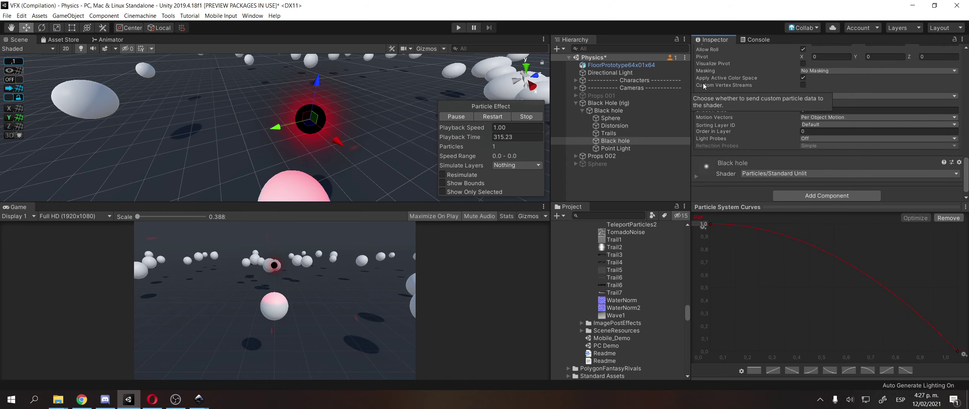
{"action": "scroll", "coordinate": [737, 93], "scroll_direction": "up", "scroll_amount": 15}
- Disable the Trails, nested Black hole and Point Light objects together, and re-enable only the Point Light
{"action": "left_click", "coordinate": [609, 133]}
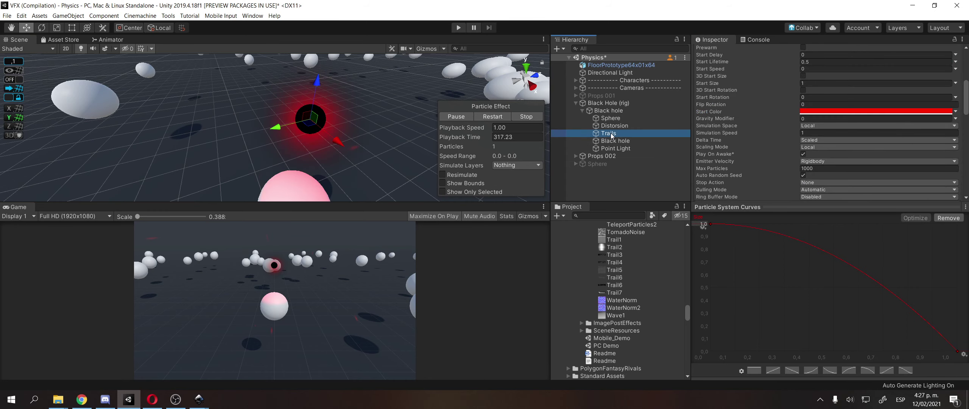
{"action": "left_click", "coordinate": [615, 148], "text": "shift"}
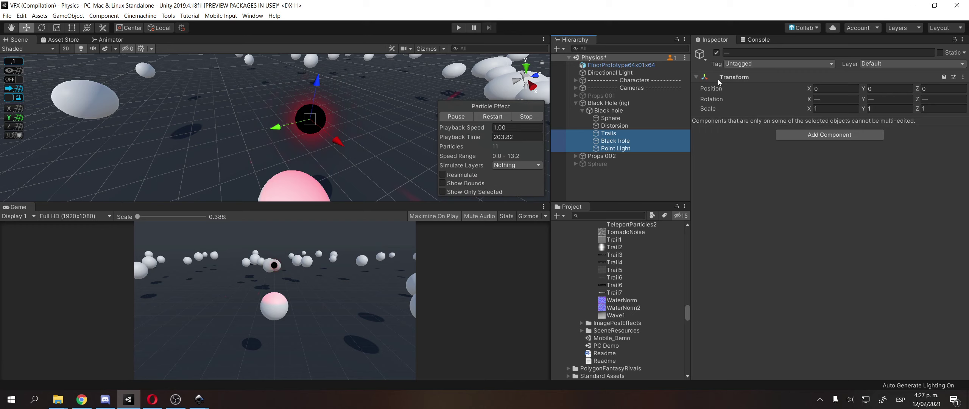
{"action": "left_click", "coordinate": [717, 53]}
{"action": "left_click", "coordinate": [621, 148]}
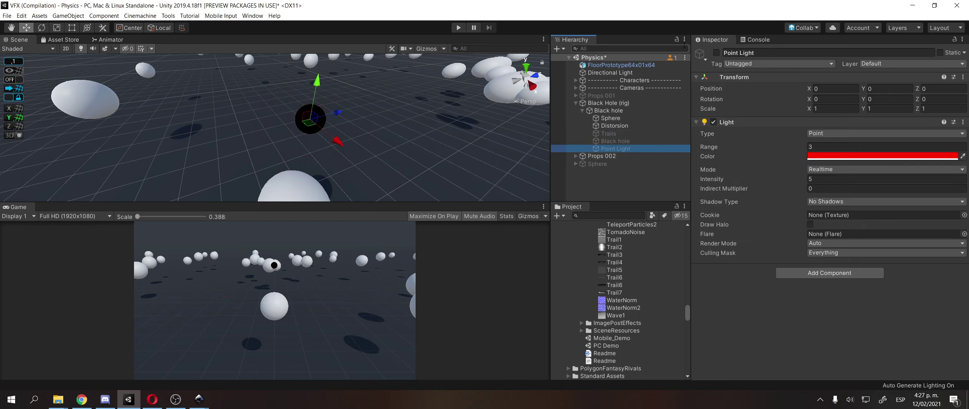
{"action": "left_click", "coordinate": [715, 53]}
- Examine the Distorsion particles' renderer, their Distortion 1 material options and the DistortionSwirl2 normal map it uses
{"action": "left_click", "coordinate": [605, 126]}
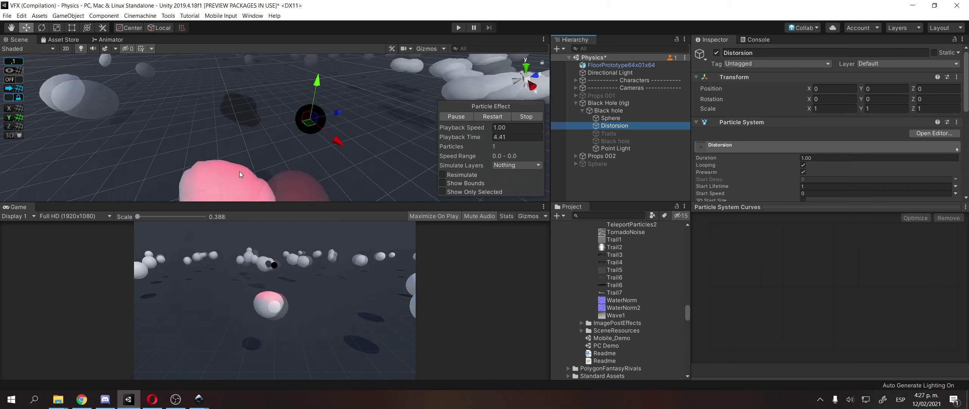
{"action": "scroll", "coordinate": [743, 138], "scroll_direction": "down", "scroll_amount": 10}
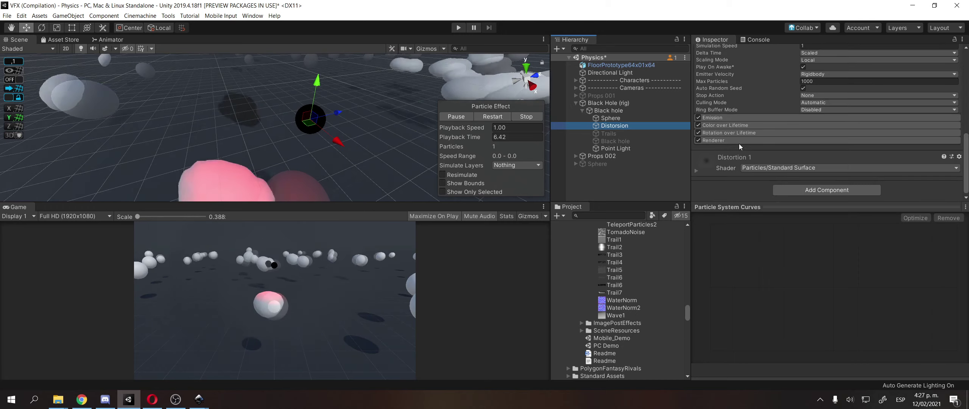
{"action": "left_click", "coordinate": [740, 141]}
{"action": "scroll", "coordinate": [748, 159], "scroll_direction": "down", "scroll_amount": 5}
{"action": "left_click", "coordinate": [821, 71]}
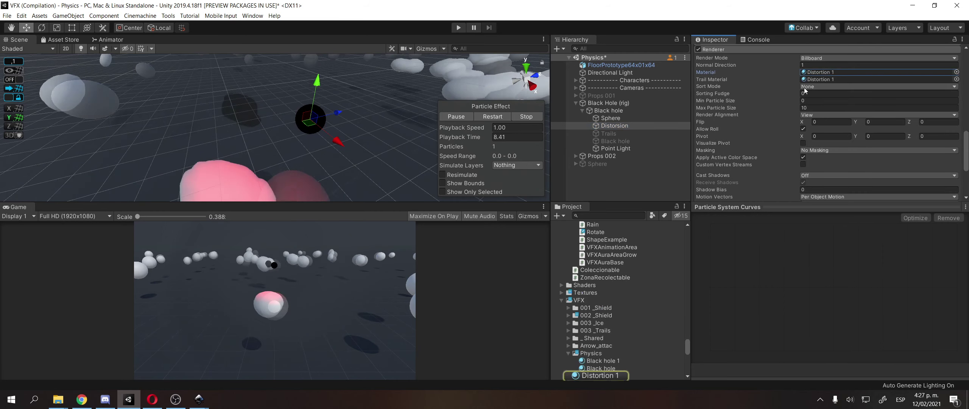
{"action": "left_click", "coordinate": [601, 376]}
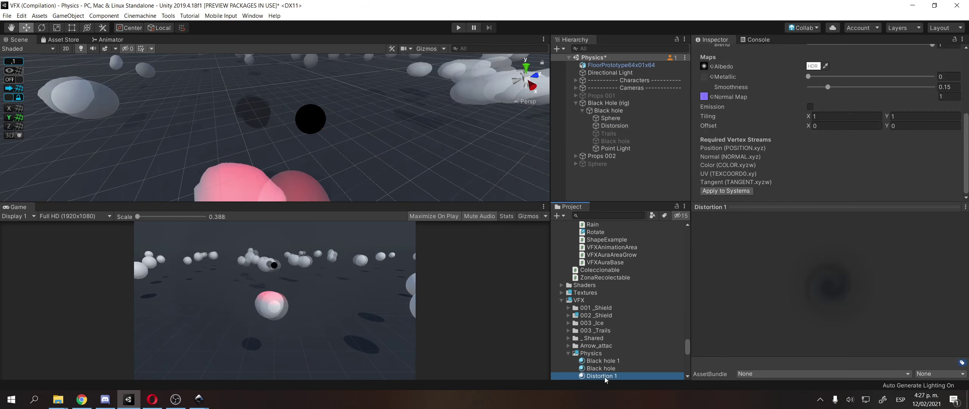
{"action": "left_click", "coordinate": [704, 97]}
{"action": "left_click", "coordinate": [623, 225]}
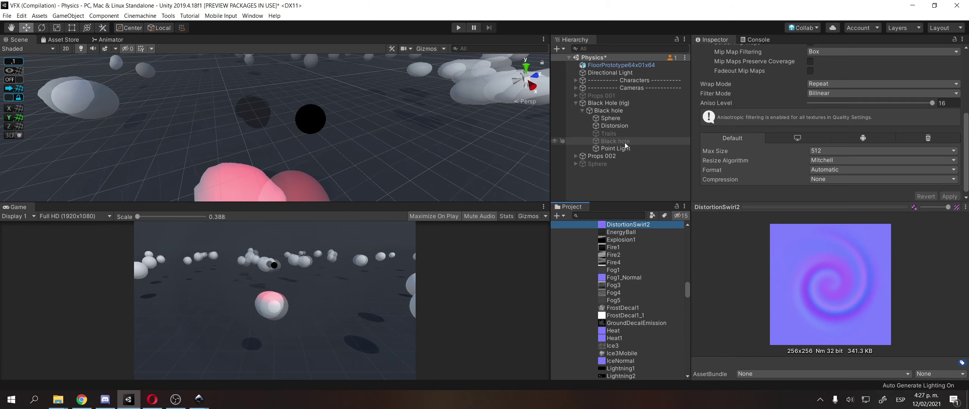
{"action": "left_click", "coordinate": [614, 125]}
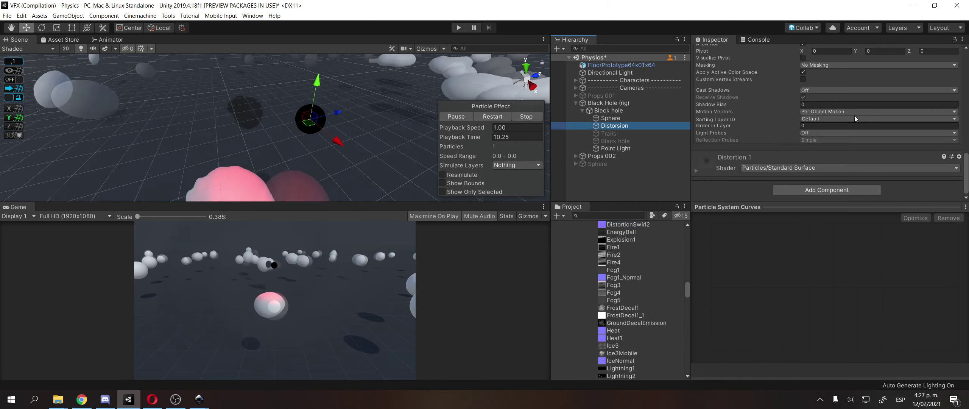
{"action": "left_click", "coordinate": [721, 158]}
{"action": "scroll", "coordinate": [721, 151], "scroll_direction": "down", "scroll_amount": 5}
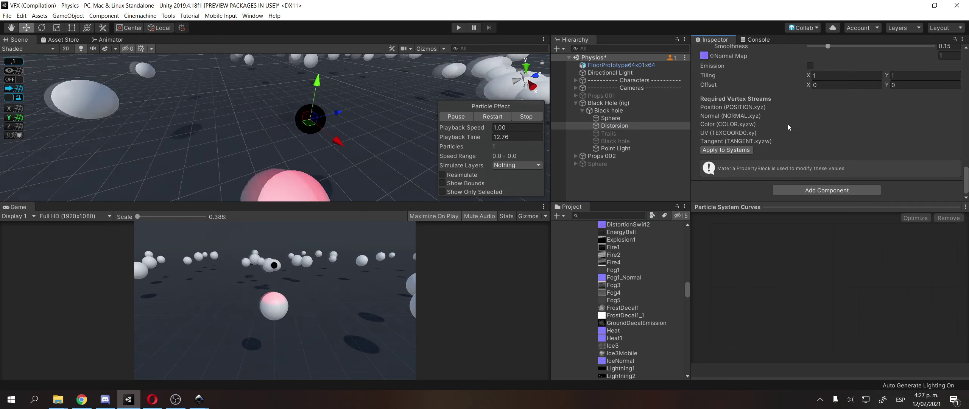
{"action": "scroll", "coordinate": [787, 124], "scroll_direction": "up", "scroll_amount": 5}
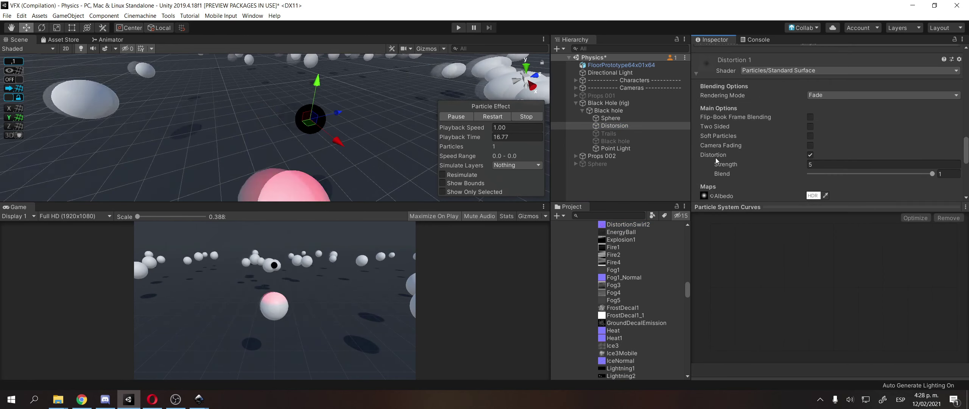
- Try Distortion Strength values such as 10 and 3 on the Distortion 1 material and return it to 5
{"action": "left_click", "coordinate": [820, 165]}
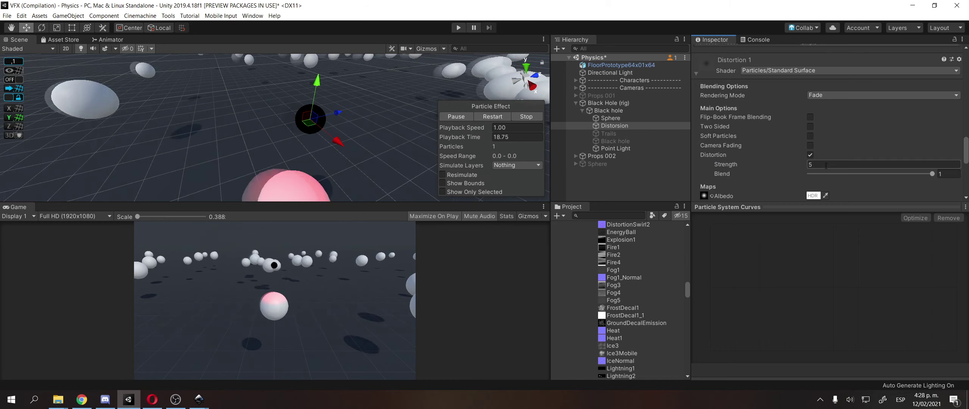
{"action": "type", "text": "0"}
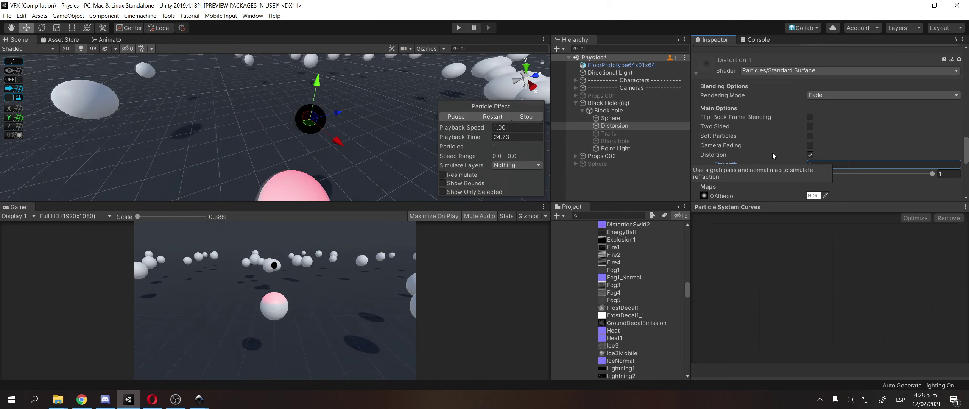
{"action": "key", "text": "BackSpace"}
{"action": "type", "text": "20"}
{"action": "key", "text": "BackSpace"}
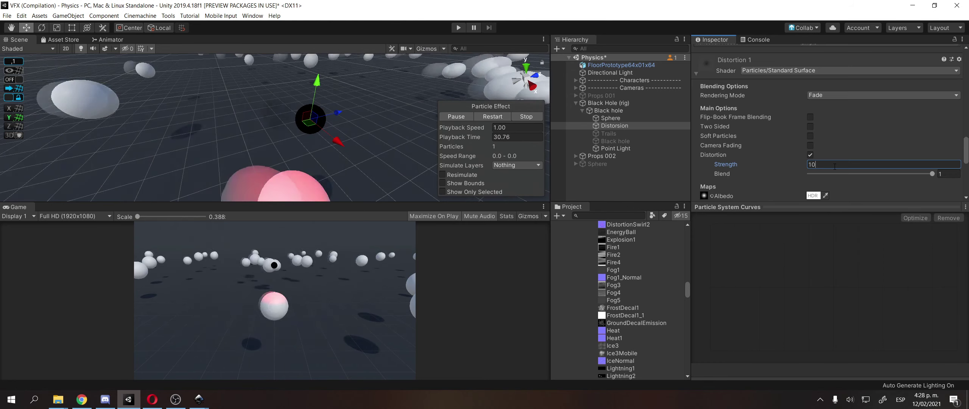
{"action": "key", "text": "BackSpace"}
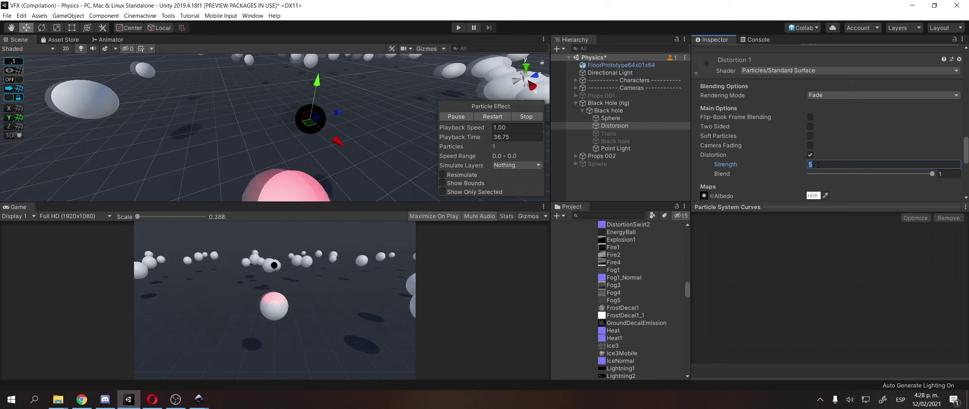
{"action": "double_click", "coordinate": [817, 164]}
{"action": "key", "text": "BackSpace"}
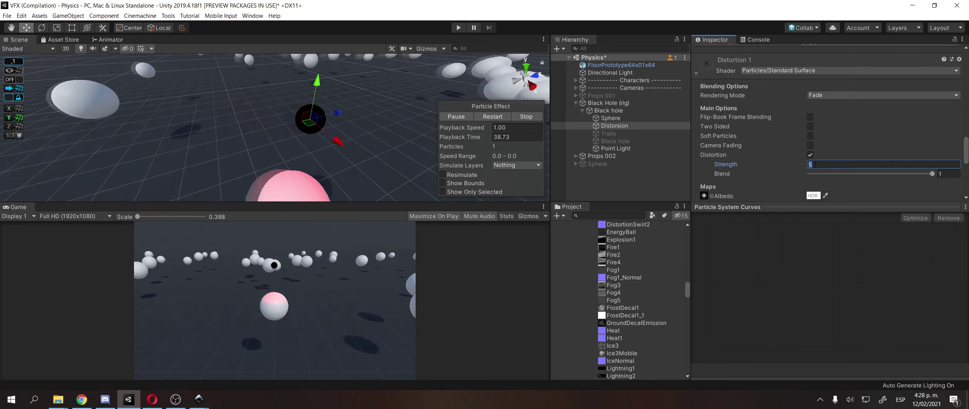
{"action": "type", "text": "3"}
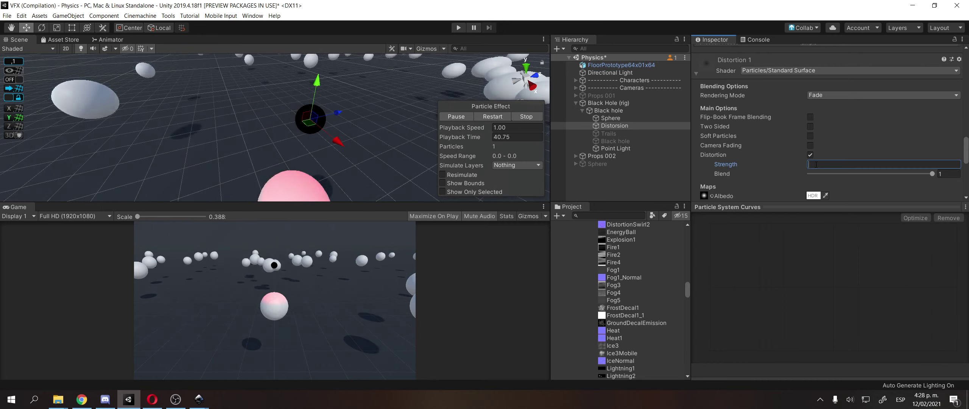
{"action": "key", "text": "BackSpace"}
{"action": "type", "text": "5"}
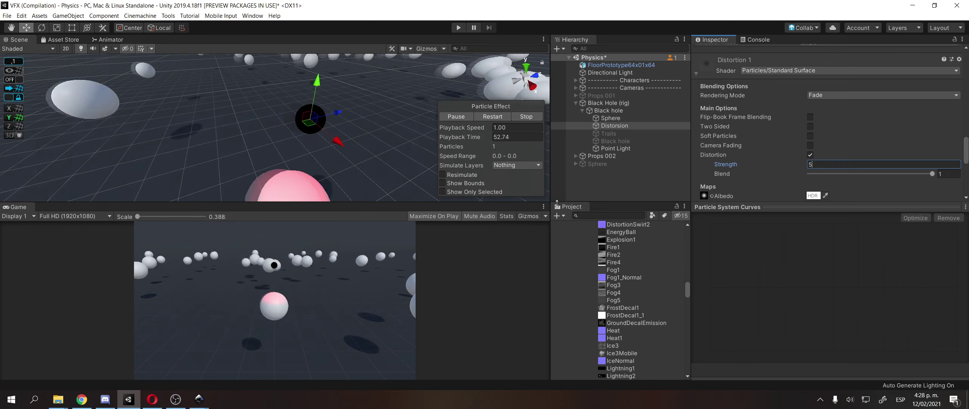
- Maximize the Game view to inspect the distortion effect at a larger size, and restore the normal layout
{"action": "left_click", "coordinate": [544, 207]}
{"action": "left_click", "coordinate": [565, 237]}
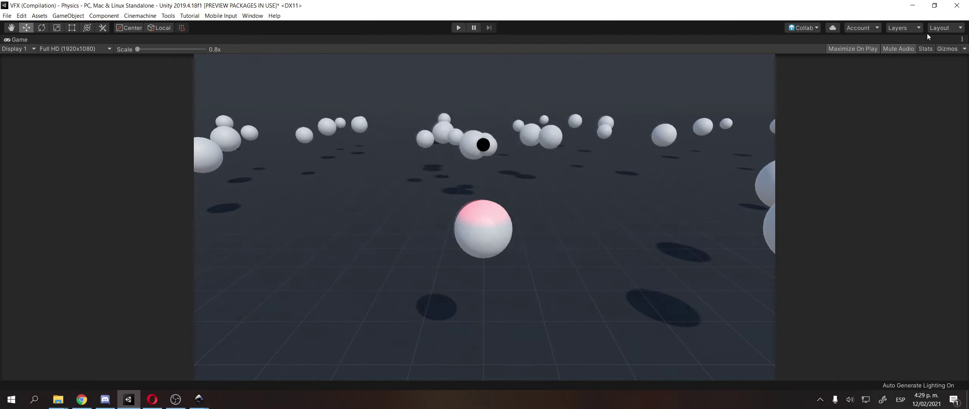
{"action": "left_click", "coordinate": [961, 39]}
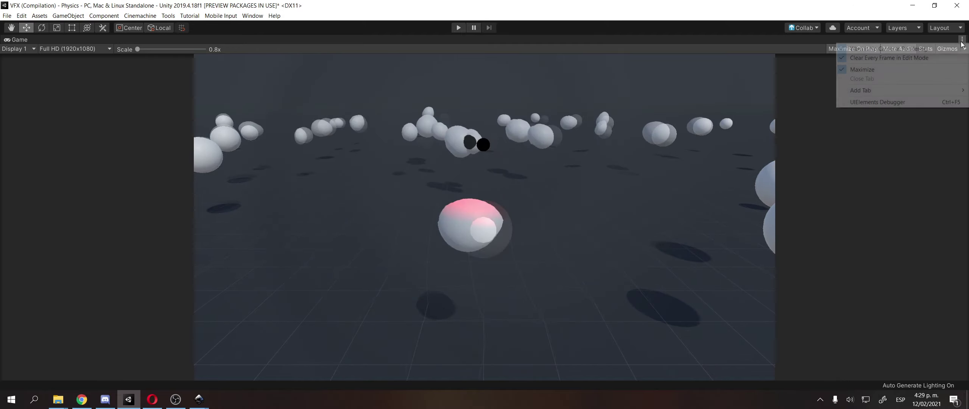
{"action": "left_click", "coordinate": [904, 69]}
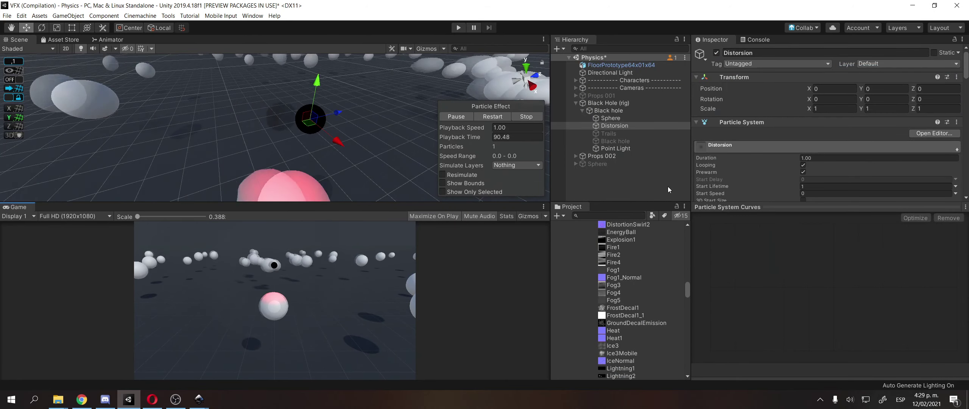
- Recheck the Distortion 1 material's normal map, open the DistortionSwirl2 texture in the photo viewer to examine its swirl, and close the viewer
{"action": "scroll", "coordinate": [809, 161], "scroll_direction": "down", "scroll_amount": 10}
{"action": "left_click", "coordinate": [705, 110]}
{"action": "scroll", "coordinate": [704, 94], "scroll_direction": "down", "scroll_amount": 3}
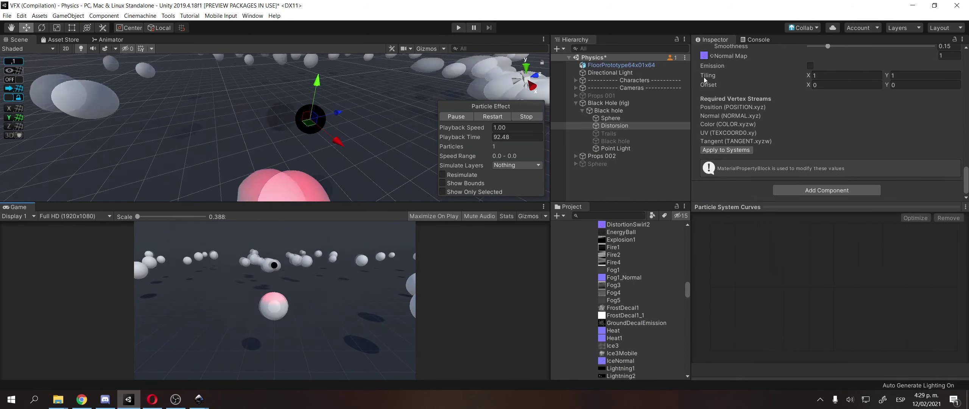
{"action": "double_click", "coordinate": [628, 224]}
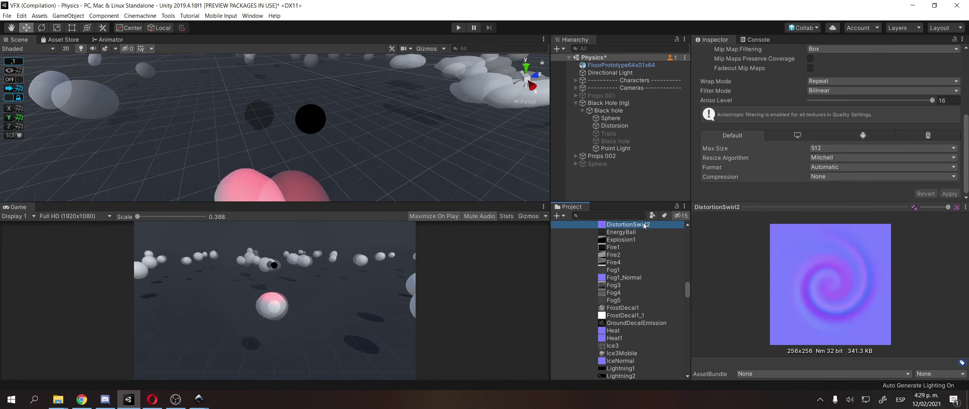
{"action": "scroll", "coordinate": [491, 223], "scroll_direction": "up", "scroll_amount": 5}
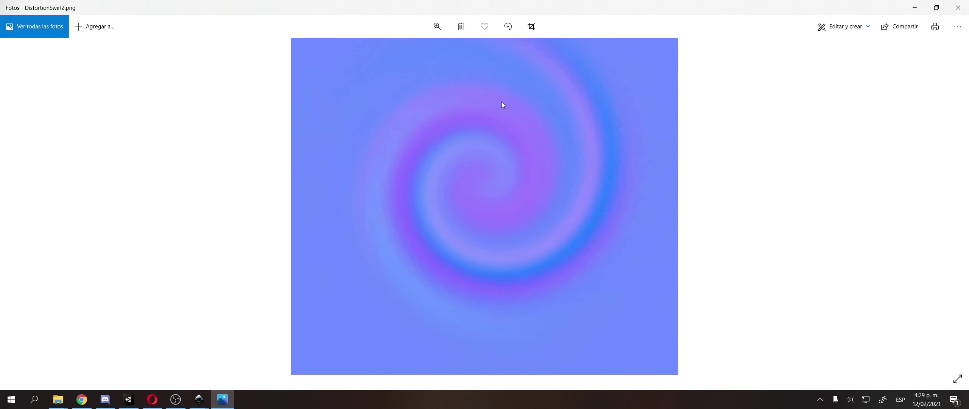
{"action": "left_click", "coordinate": [958, 8]}
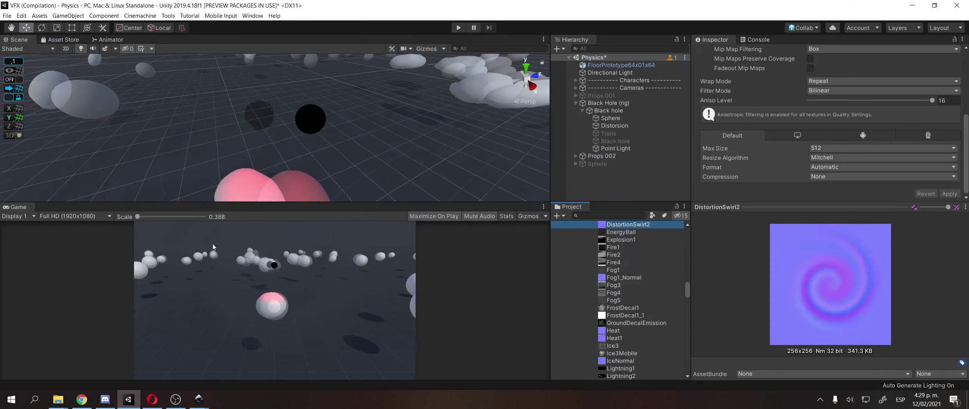
- Select the Distorsion particles, maximize the Game view to inspect their effect, and restore the normal layout
{"action": "left_click", "coordinate": [628, 127]}
{"action": "left_click", "coordinate": [543, 207]}
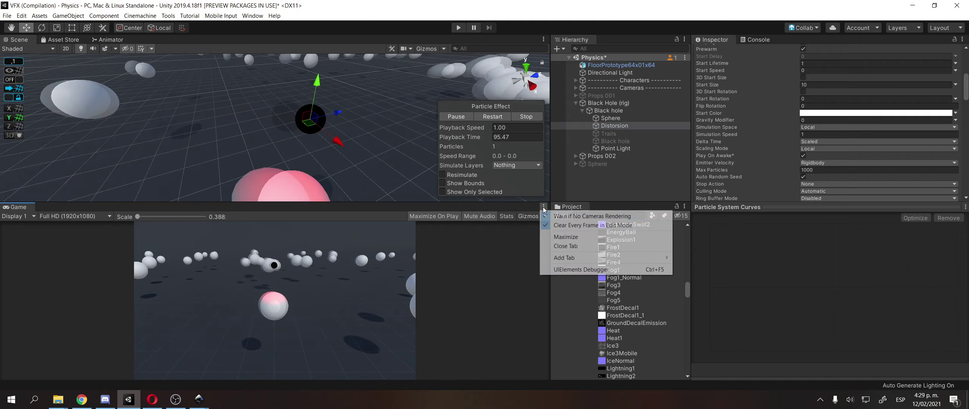
{"action": "left_click", "coordinate": [560, 237]}
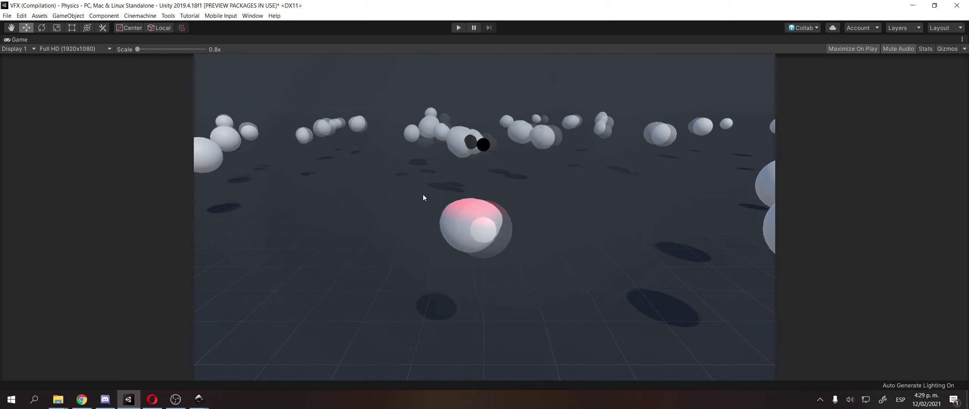
{"action": "left_click", "coordinate": [962, 38]}
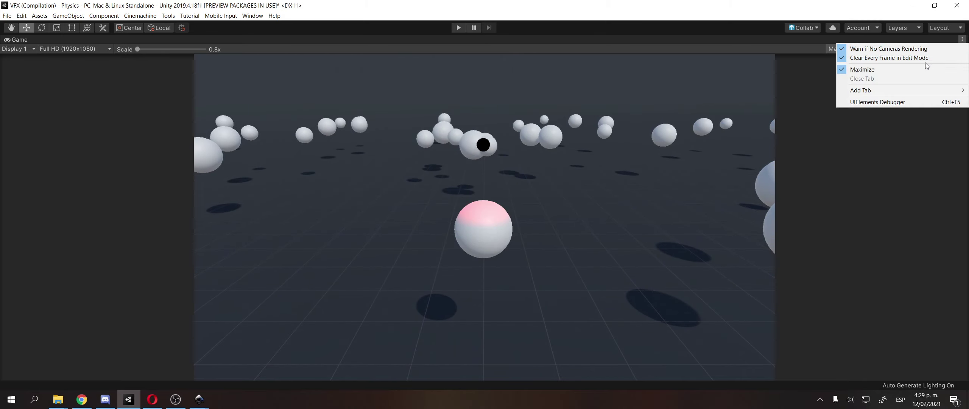
{"action": "left_click", "coordinate": [908, 69]}
- Assign the DistortionSwirl2 texture as the Albedo map of the Distorsion particles' material
{"action": "scroll", "coordinate": [722, 109], "scroll_direction": "up", "scroll_amount": 5}
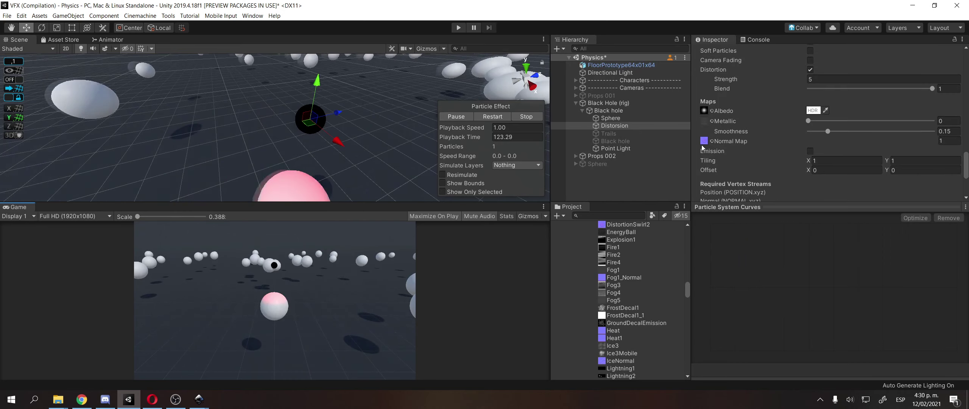
{"action": "left_click_drag", "start_coordinate": [627, 224], "coordinate": [542, 283]}
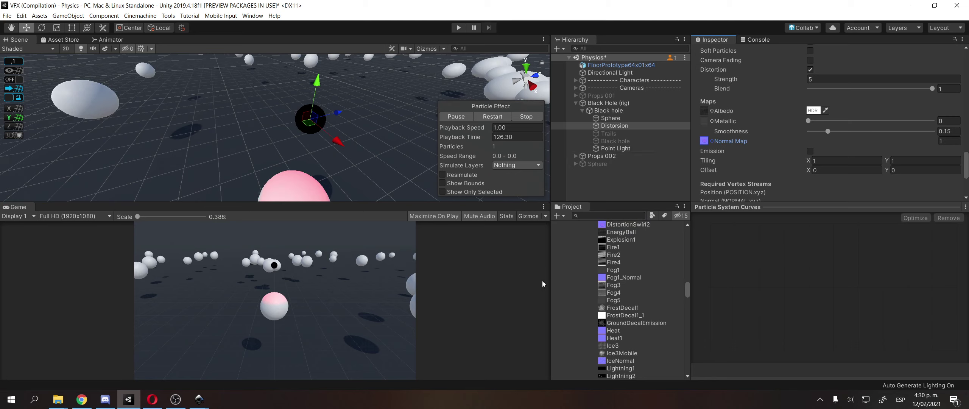
{"action": "left_click", "coordinate": [624, 225]}
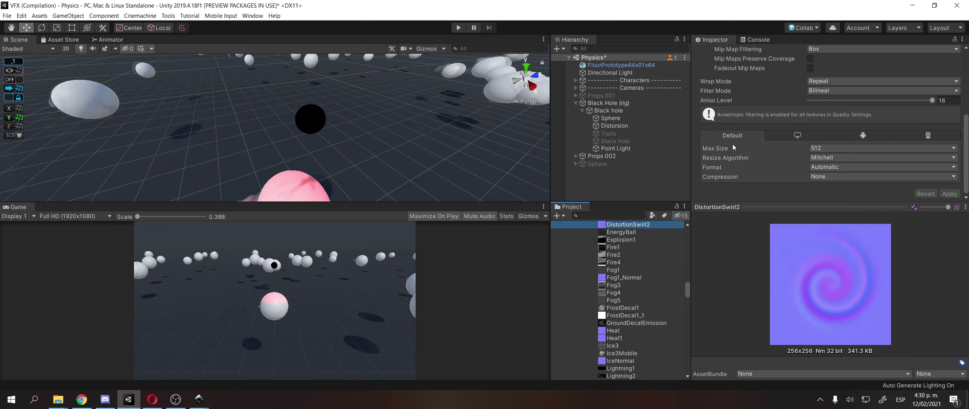
{"action": "left_click", "coordinate": [615, 125]}
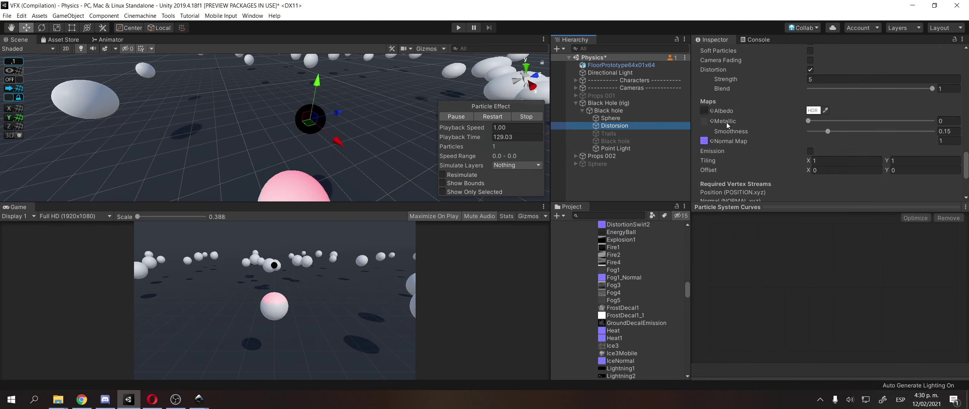
{"action": "left_click", "coordinate": [724, 102]}
{"action": "left_click", "coordinate": [722, 100]}
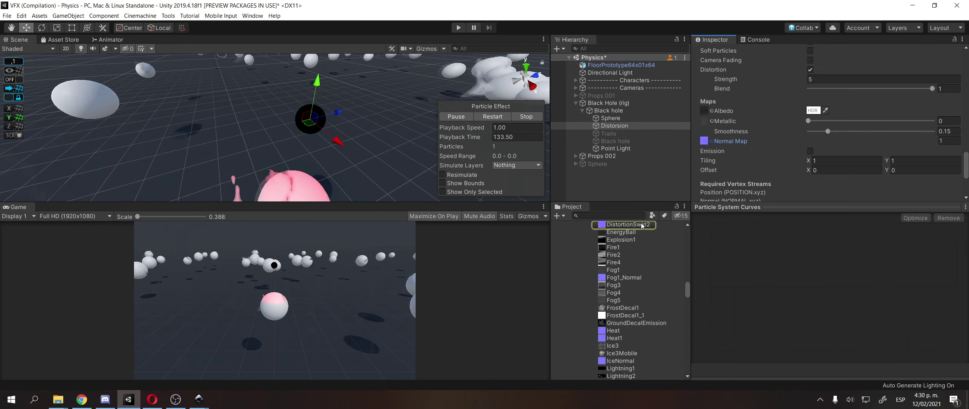
{"action": "left_click_drag", "start_coordinate": [706, 112], "coordinate": [705, 110]}
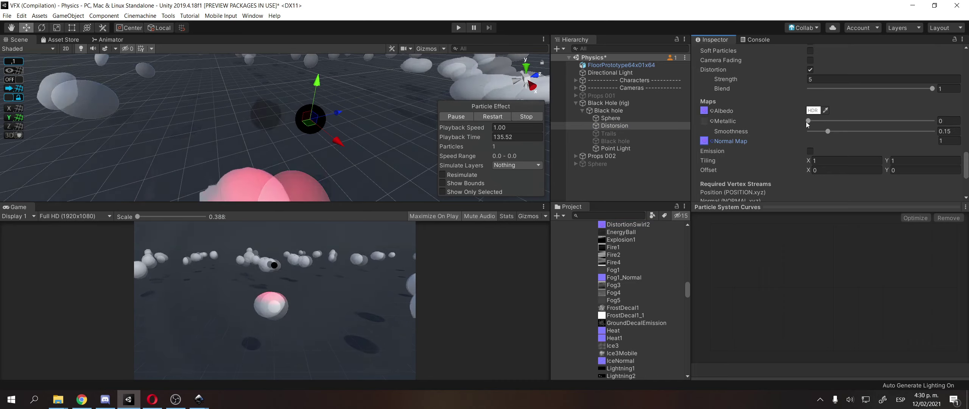
- Set the material's distortion Blend to 0 and view the whole swirl particle plane in the Scene view
{"action": "left_click_drag", "start_coordinate": [931, 88], "coordinate": [643, 79]}
{"action": "scroll", "coordinate": [171, 105], "scroll_direction": "down", "scroll_amount": 5}
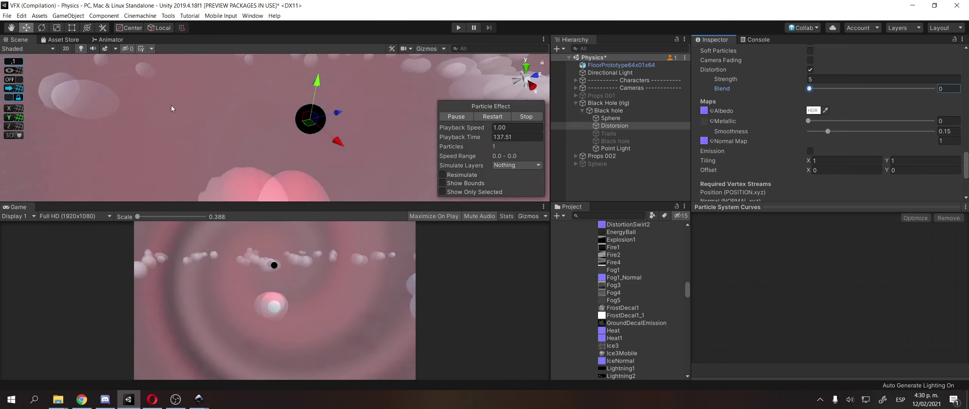
{"action": "scroll", "coordinate": [174, 125], "scroll_direction": "down", "scroll_amount": 3}
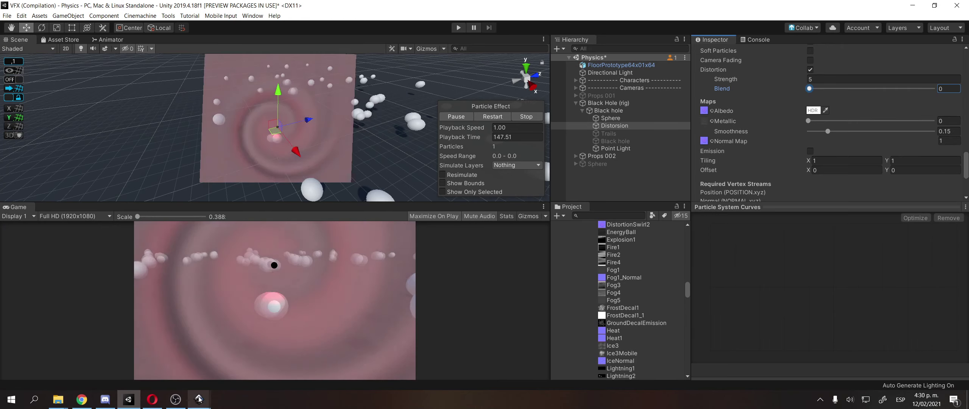
- Switch to Inkscape and look over the Shield.svg canvas
{"action": "mouse_move", "coordinate": [199, 399]}
{"action": "left_click", "coordinate": [166, 379]}
{"action": "scroll", "coordinate": [378, 206], "scroll_direction": "down", "scroll_amount": 3, "text": "ctrl"}
{"action": "scroll", "coordinate": [390, 212], "scroll_direction": "up", "scroll_amount": 5, "text": "ctrl"}
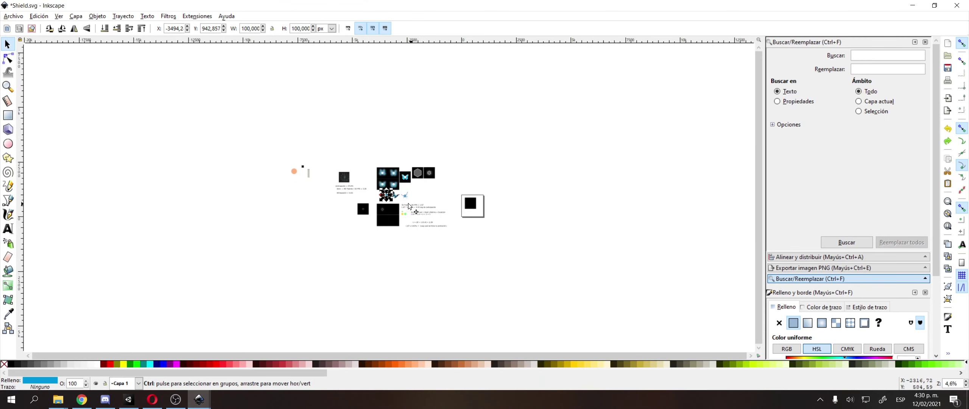
{"action": "scroll", "coordinate": [392, 211], "scroll_direction": "left", "scroll_amount": 1}
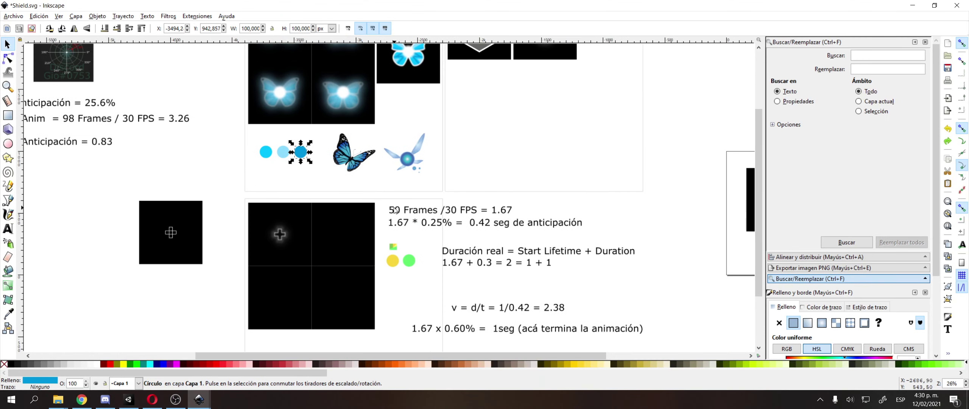
- Switch to the Opera browser and search in a new tab for "normal map" images
{"action": "left_click", "coordinate": [153, 399]}
{"action": "key", "text": "ctrl+t"}
{"action": "type", "text": "norm"}
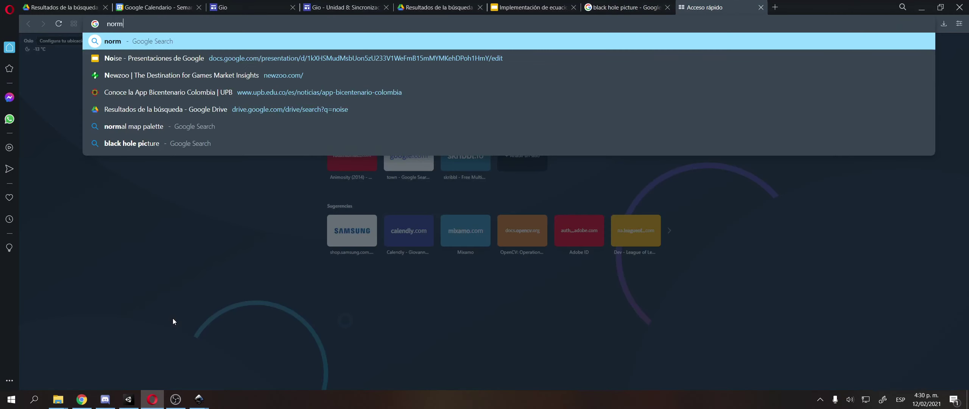
{"action": "type", "text": "al map"}
{"action": "key", "text": "Return"}
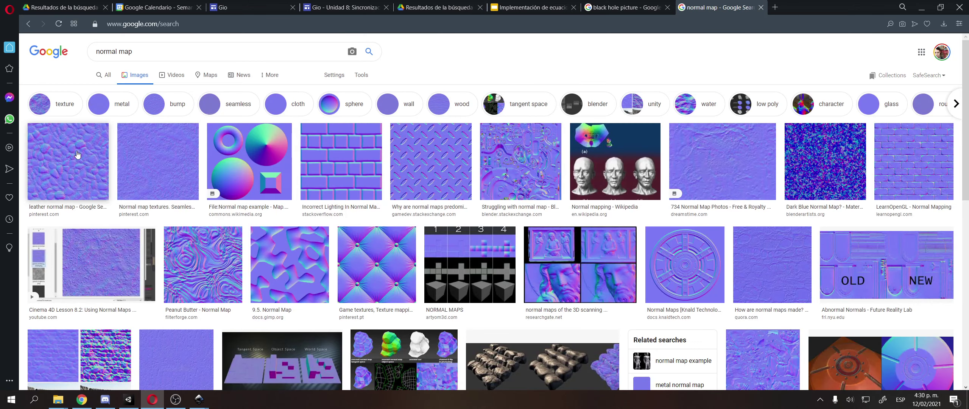
- Open the leather normal map image result and copy its image
{"action": "left_click", "coordinate": [77, 154]}
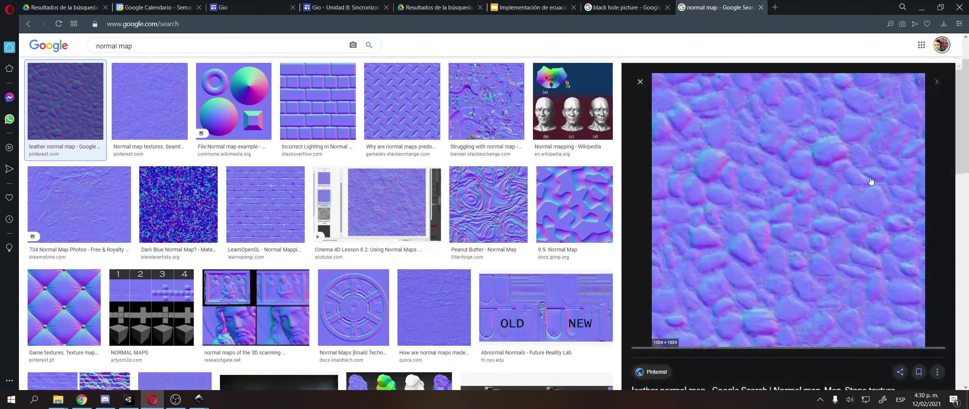
{"action": "right_click", "coordinate": [666, 171]}
{"action": "left_click", "coordinate": [742, 288]}
- Return to Inkscape, paste the copied normal map into Shield.svg and place it in the empty area above the page
{"action": "key", "text": "alt+Tab"}
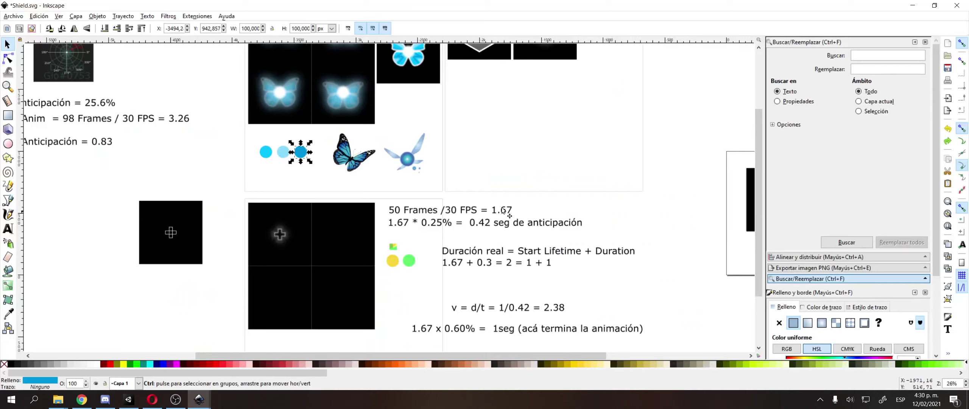
{"action": "key", "text": "ctrl+v"}
{"action": "middle_click_drag", "start_coordinate": [555, 179], "coordinate": [392, 253]}
{"action": "left_click_drag", "start_coordinate": [392, 252], "coordinate": [694, 64]}
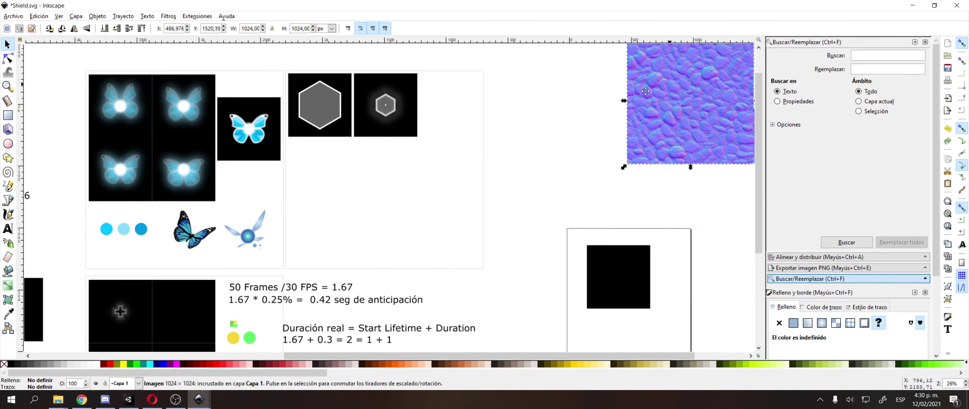
{"action": "middle_click_drag", "start_coordinate": [695, 64], "coordinate": [521, 169]}
{"action": "left_click", "coordinate": [429, 177]}
- Examine the pasted normal map's stones up close and shift the image slightly upward
{"action": "scroll", "coordinate": [429, 176], "scroll_direction": "up", "scroll_amount": 2, "text": "ctrl"}
{"action": "middle_click_drag", "start_coordinate": [432, 173], "coordinate": [279, 230]}
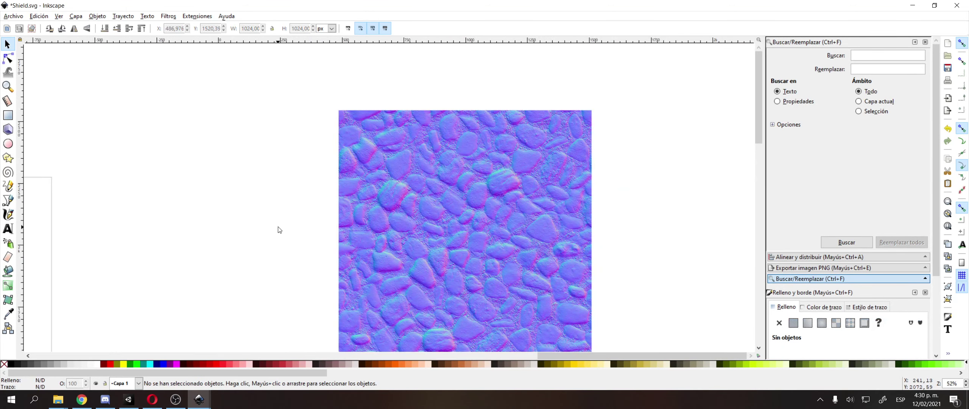
{"action": "scroll", "coordinate": [279, 229], "scroll_direction": "up", "scroll_amount": 2, "text": "ctrl"}
{"action": "middle_click_drag", "start_coordinate": [303, 189], "coordinate": [147, 213]}
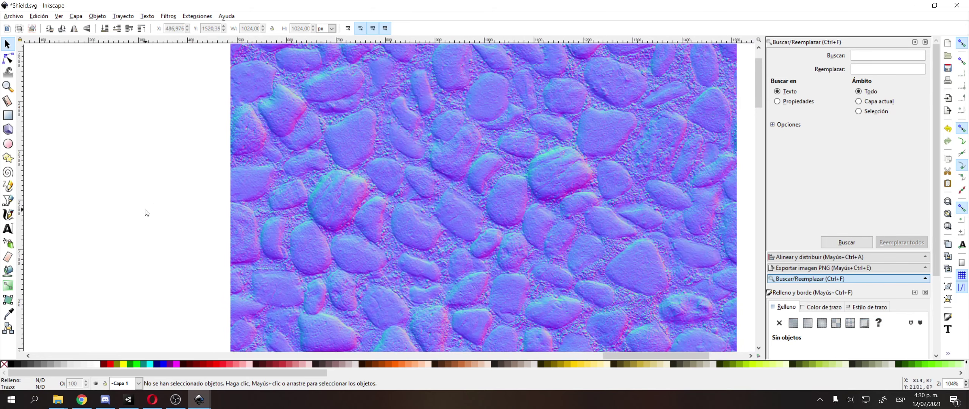
{"action": "middle_click_drag", "start_coordinate": [187, 124], "coordinate": [193, 197]}
{"action": "left_click", "coordinate": [355, 180]}
{"action": "left_click_drag", "start_coordinate": [368, 177], "coordinate": [360, 140]}
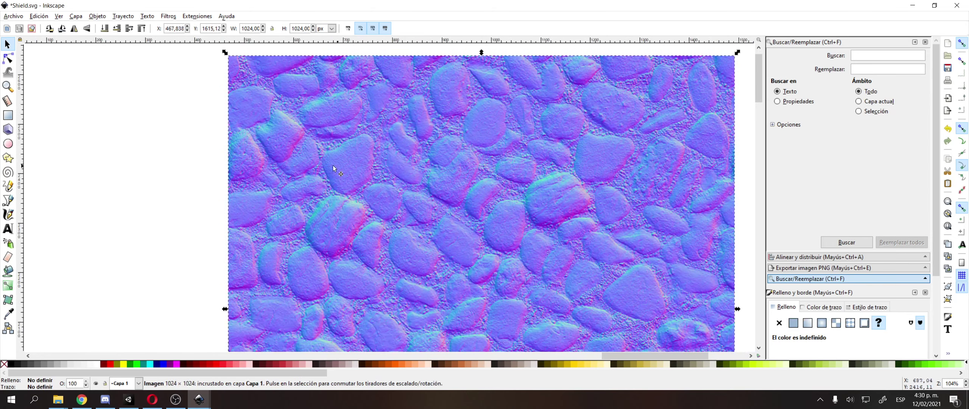
{"action": "left_click", "coordinate": [55, 150]}
{"action": "scroll", "coordinate": [350, 156], "scroll_direction": "right", "scroll_amount": 3}
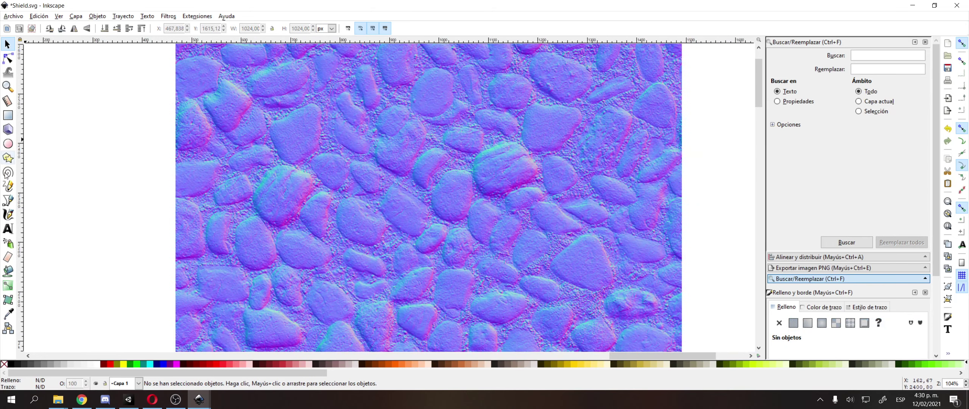
- Draw freehand arrows with the Pencil tool for rays reaching and bouncing off a stone near the normal map's upper right corner
{"action": "left_click", "coordinate": [8, 186]}
{"action": "mouse_move", "coordinate": [577, 174]}
{"action": "middle_mouse_down"}
{"action": "mouse_move", "coordinate": [501, 173]}
{"action": "mouse_move", "coordinate": [458, 223]}
{"action": "middle_mouse_up"}
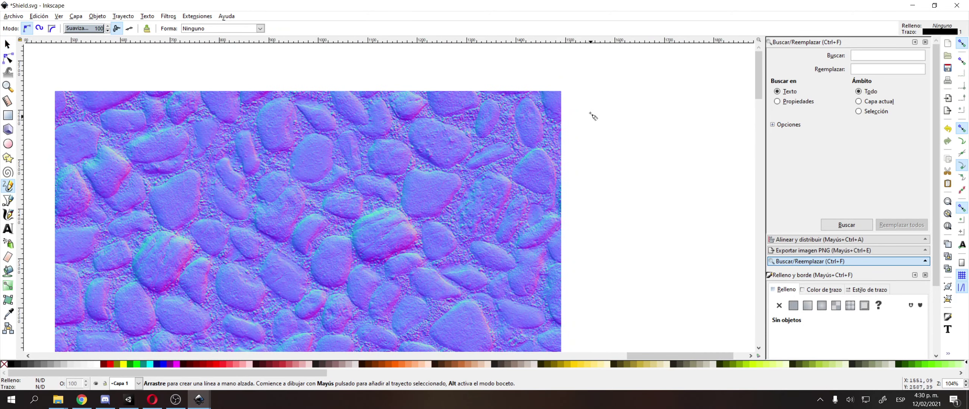
{"action": "left_click", "coordinate": [462, 190]}
{"action": "scroll", "coordinate": [463, 190], "scroll_direction": "up", "scroll_amount": 4, "text": "ctrl"}
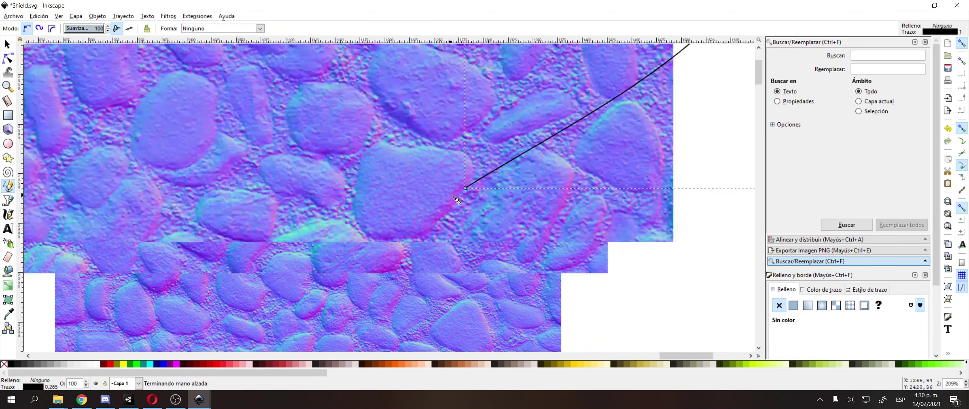
{"action": "scroll", "coordinate": [454, 186], "scroll_direction": "down", "scroll_amount": 3, "text": "ctrl"}
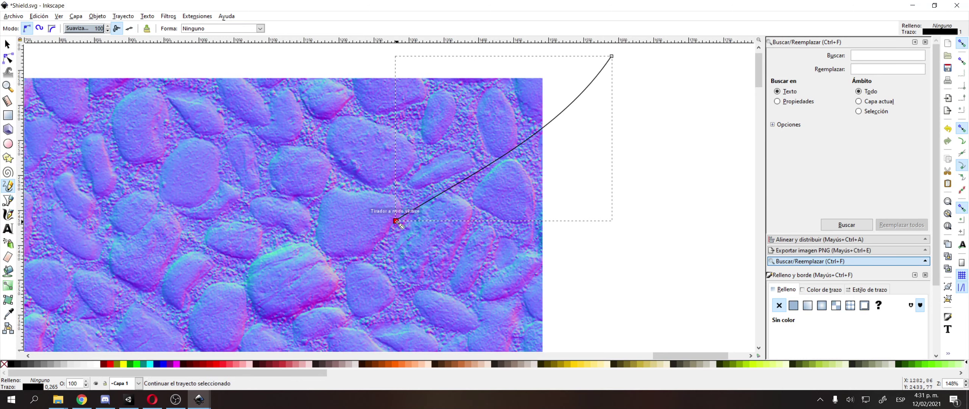
{"action": "mouse_move", "coordinate": [396, 221]}
{"action": "left_mouse_down"}
{"action": "mouse_move", "coordinate": [639, 225]}
{"action": "mouse_move", "coordinate": [615, 196]}
{"action": "left_mouse_up"}
{"action": "scroll", "coordinate": [597, 203], "scroll_direction": "left", "scroll_amount": 4}
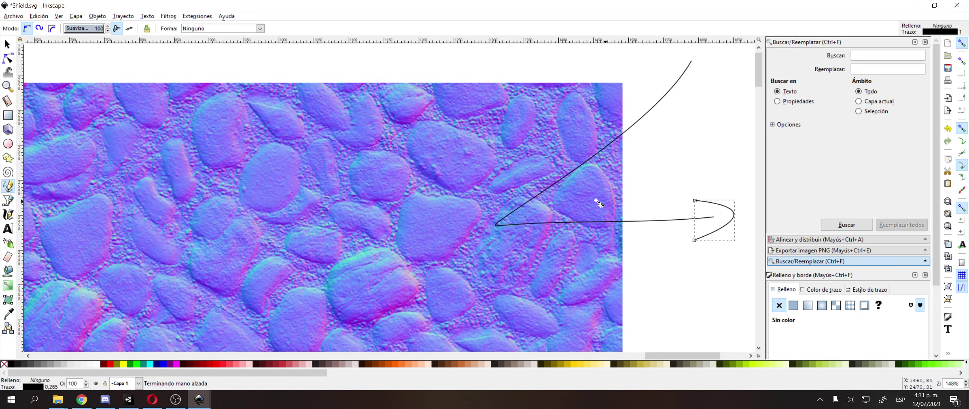
{"action": "left_click_drag", "start_coordinate": [507, 147], "coordinate": [477, 196]}
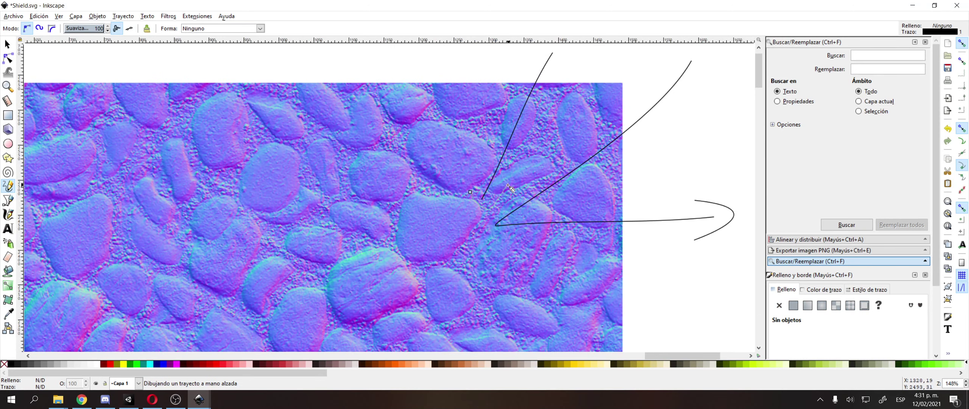
{"action": "left_click_drag", "start_coordinate": [506, 60], "coordinate": [488, 61]}
- Draw a freehand incoming ray and an outgoing arrow at the pink edge of the stone near the normal map's lower right corner
{"action": "scroll", "coordinate": [488, 61], "scroll_direction": "down", "scroll_amount": 2, "text": "ctrl"}
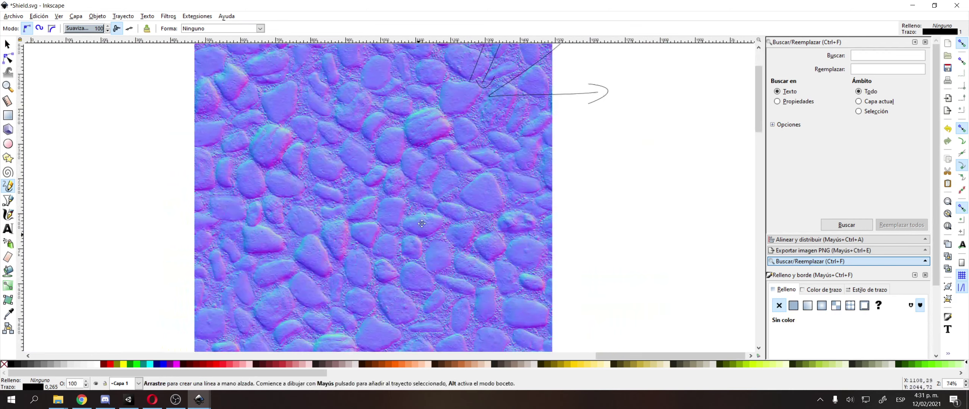
{"action": "scroll", "coordinate": [522, 300], "scroll_direction": "up", "scroll_amount": 1, "text": "ctrl"}
{"action": "scroll", "coordinate": [522, 300], "scroll_direction": "up", "scroll_amount": 2, "text": "ctrl"}
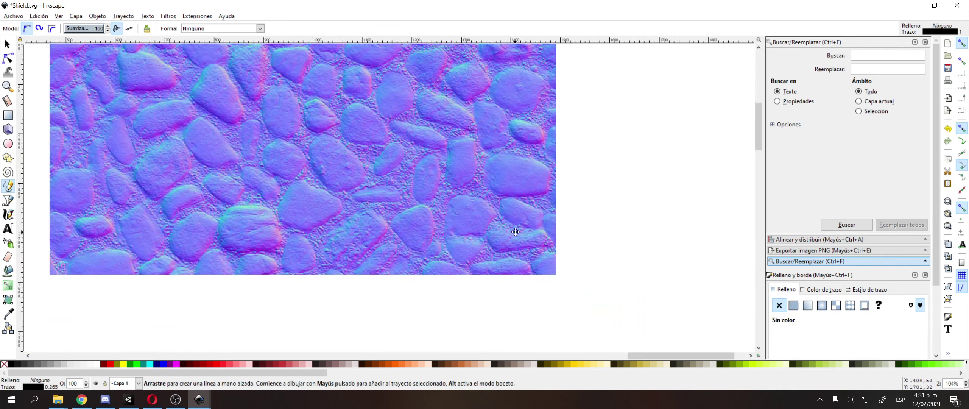
{"action": "left_click_drag", "start_coordinate": [584, 277], "coordinate": [555, 259]}
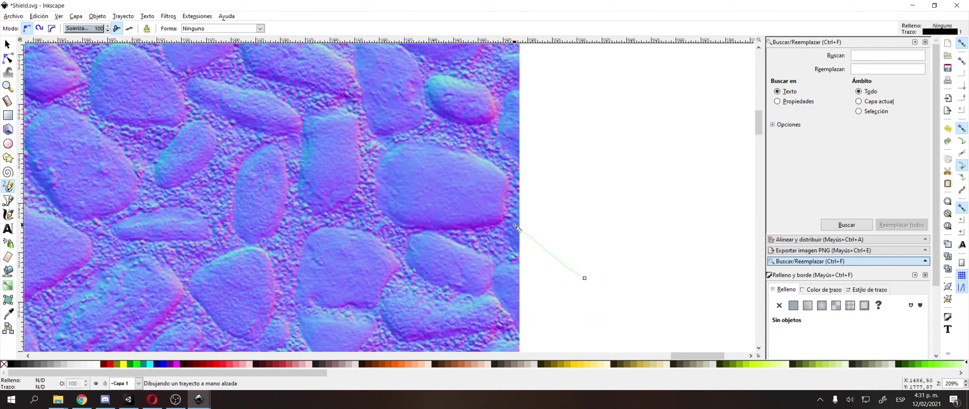
{"action": "left_click_drag", "start_coordinate": [514, 225], "coordinate": [514, 224]}
{"action": "left_click_drag", "start_coordinate": [505, 187], "coordinate": [593, 232]}
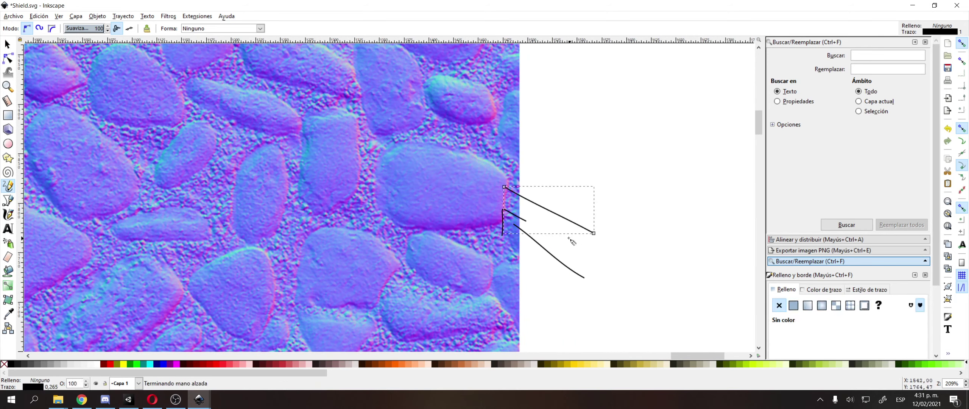
{"action": "left_click_drag", "start_coordinate": [598, 205], "coordinate": [600, 203]}
{"action": "scroll", "coordinate": [658, 173], "scroll_direction": "down", "scroll_amount": 1, "text": "ctrl"}
{"action": "key", "text": "s"}
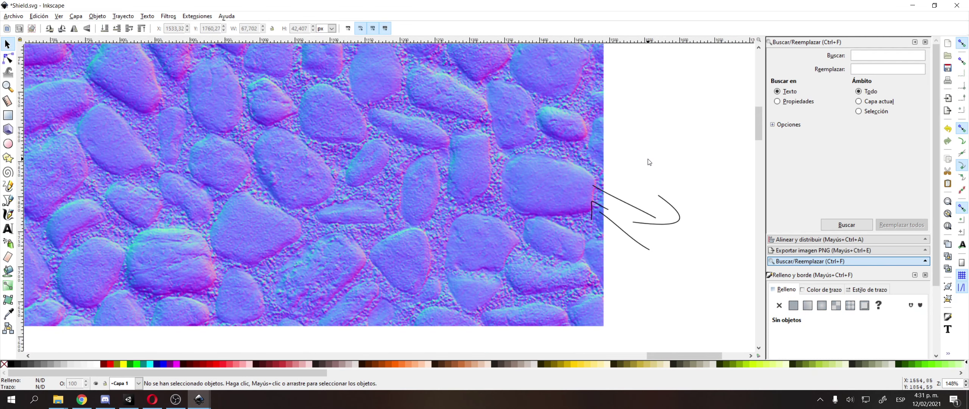
{"action": "scroll", "coordinate": [616, 193], "scroll_direction": "down", "scroll_amount": 2, "text": "ctrl"}
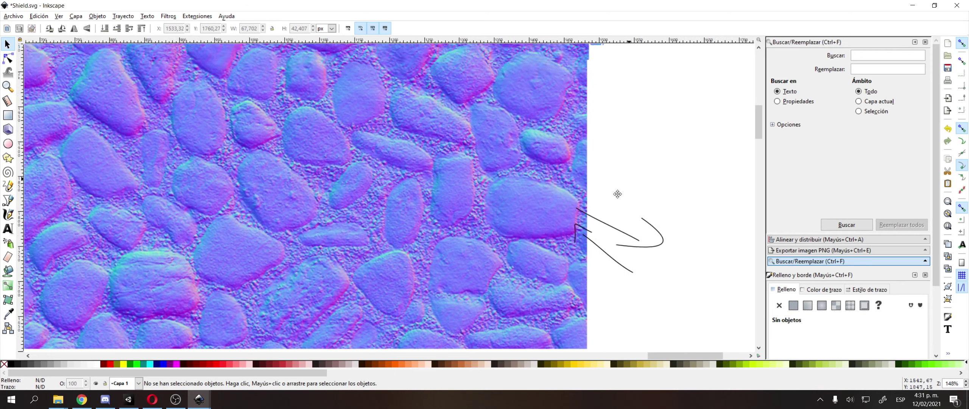
{"action": "scroll", "coordinate": [576, 184], "scroll_direction": "up", "scroll_amount": 5}
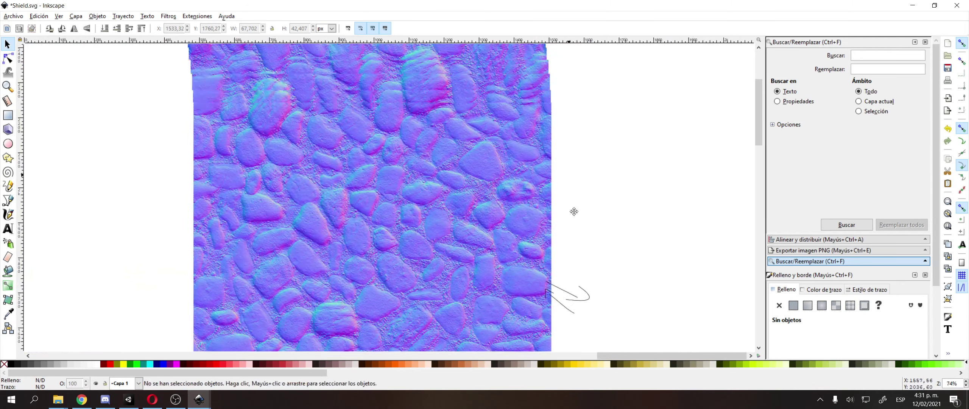
{"action": "scroll", "coordinate": [567, 151], "scroll_direction": "right", "scroll_amount": 2, "text": "shift"}
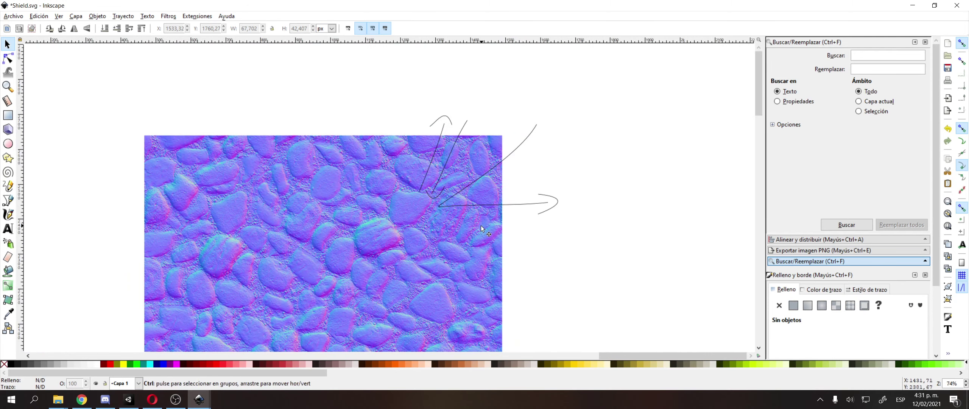
- Examine the drawn light-ray arrows up close and look over the rest of the normal map
{"action": "scroll", "coordinate": [481, 225], "scroll_direction": "up", "scroll_amount": 3, "text": "ctrl"}
{"action": "scroll", "coordinate": [490, 246], "scroll_direction": "down", "scroll_amount": 1, "text": "ctrl"}
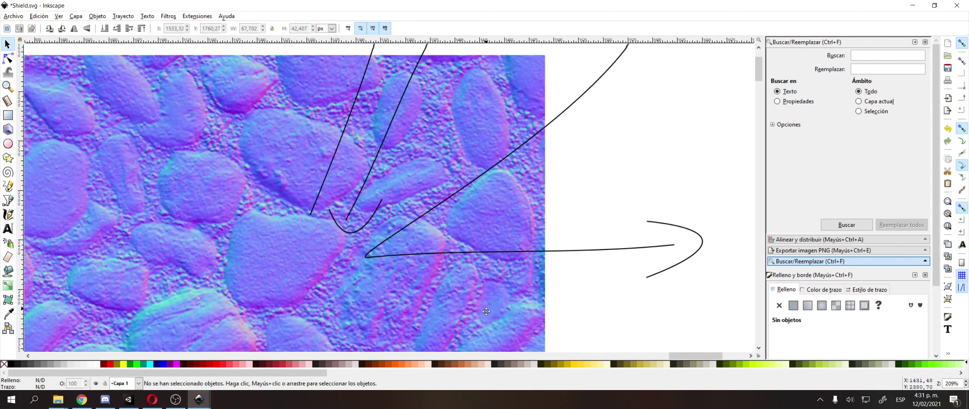
{"action": "scroll", "coordinate": [510, 323], "scroll_direction": "up", "scroll_amount": 5}
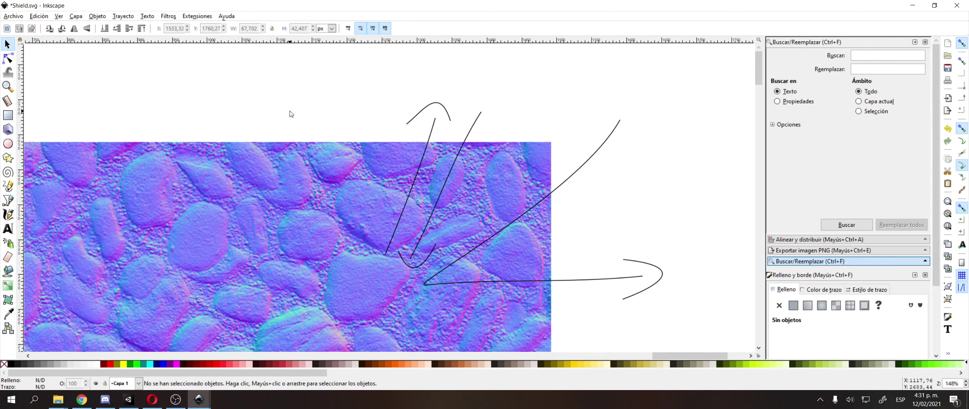
{"action": "middle_click_drag", "start_coordinate": [291, 114], "coordinate": [363, 94]}
{"action": "scroll", "coordinate": [355, 99], "scroll_direction": "down", "scroll_amount": 2, "text": "ctrl"}
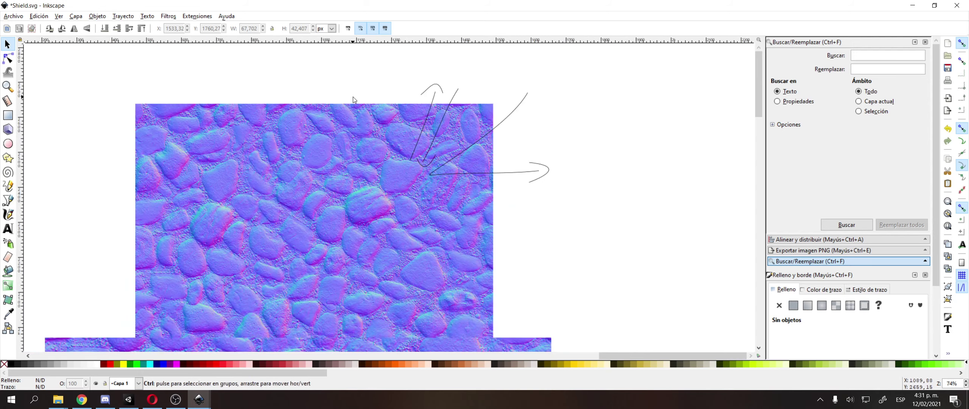
{"action": "scroll", "coordinate": [407, 133], "scroll_direction": "left", "scroll_amount": 5, "text": "shift"}
{"action": "scroll", "coordinate": [197, 147], "scroll_direction": "down", "scroll_amount": 6}
{"action": "scroll", "coordinate": [197, 147], "scroll_direction": "left", "scroll_amount": 3, "text": "shift"}
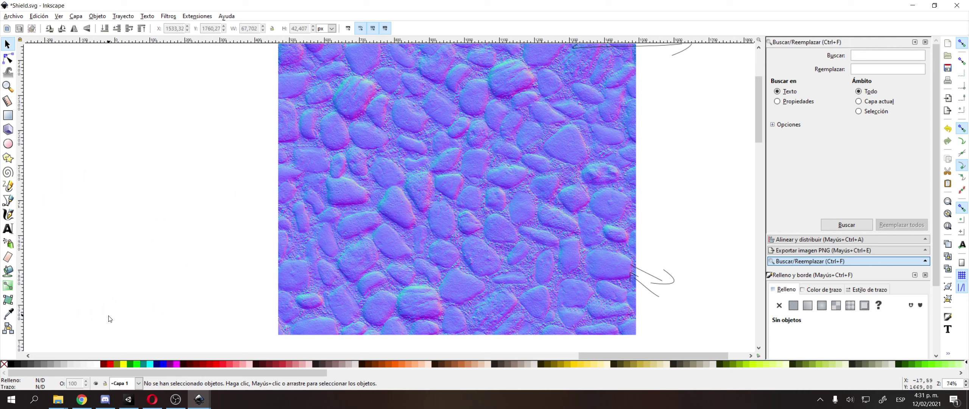
- Switch to Discord, view the distortion shader example GIF enlarged, and return to the Unity editor
{"action": "left_click", "coordinate": [152, 399]}
{"action": "left_click", "coordinate": [136, 404]}
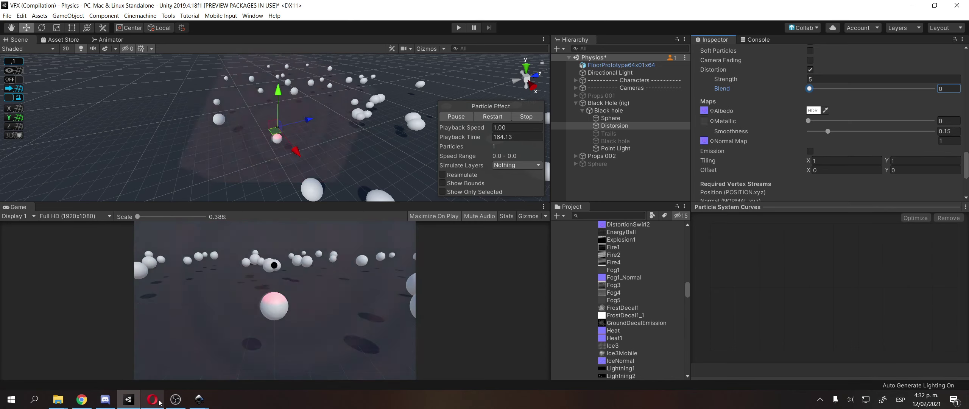
{"action": "left_click", "coordinate": [105, 399]}
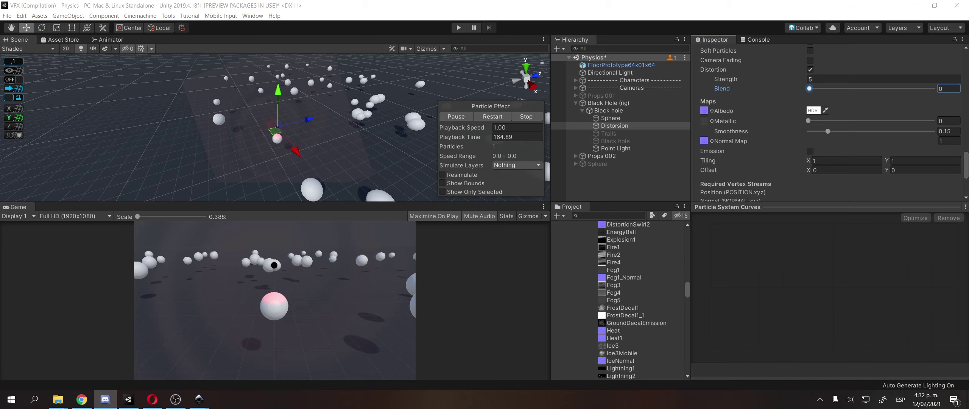
{"action": "key", "text": "alt+Tab"}
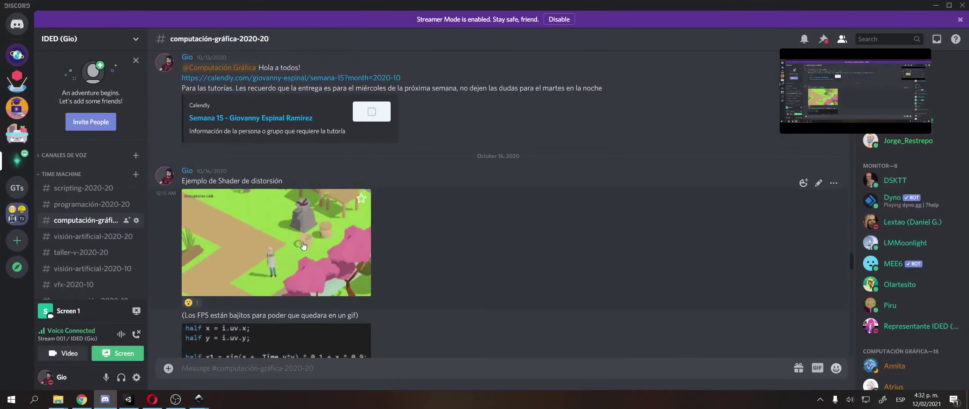
{"action": "left_click", "coordinate": [301, 242]}
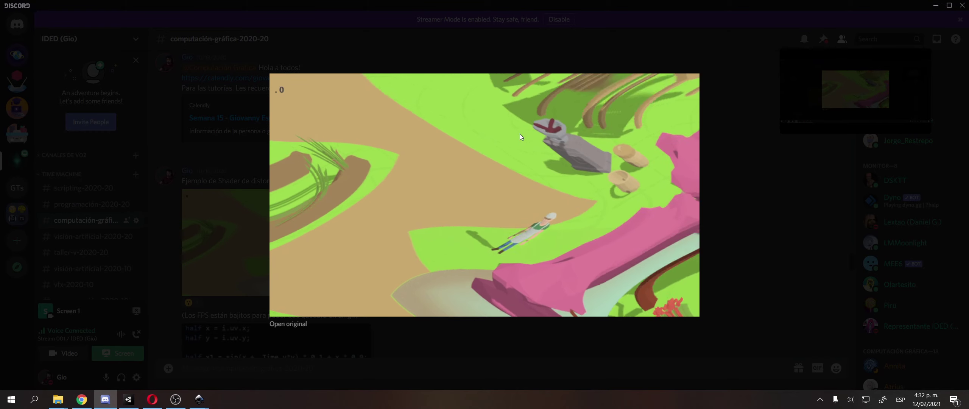
{"action": "left_click", "coordinate": [498, 17]}
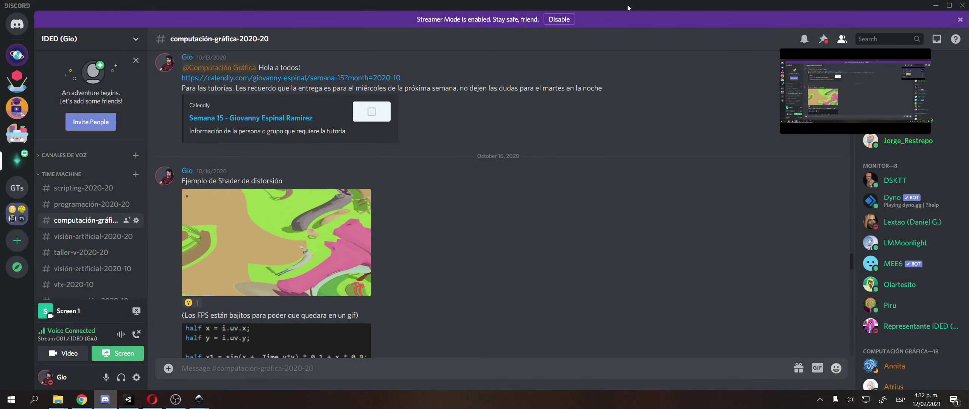
{"action": "key", "text": "alt+Tab"}
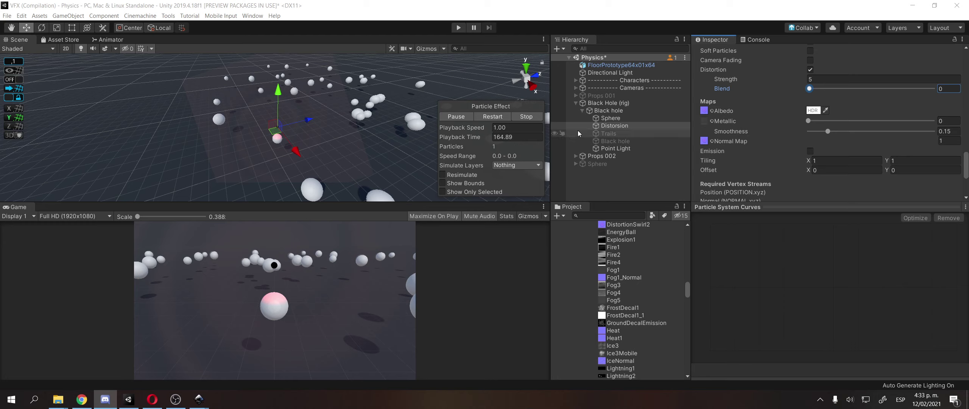
- Select the Distorsion object and open Project [Taller] from Unity Hub alongside the current project
{"action": "left_click", "coordinate": [618, 128]}
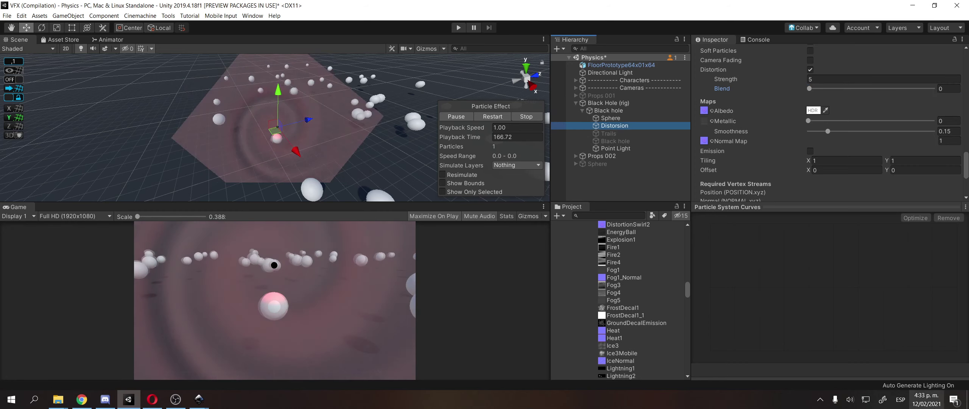
{"action": "left_click", "coordinate": [820, 400]}
{"action": "left_click", "coordinate": [803, 348]}
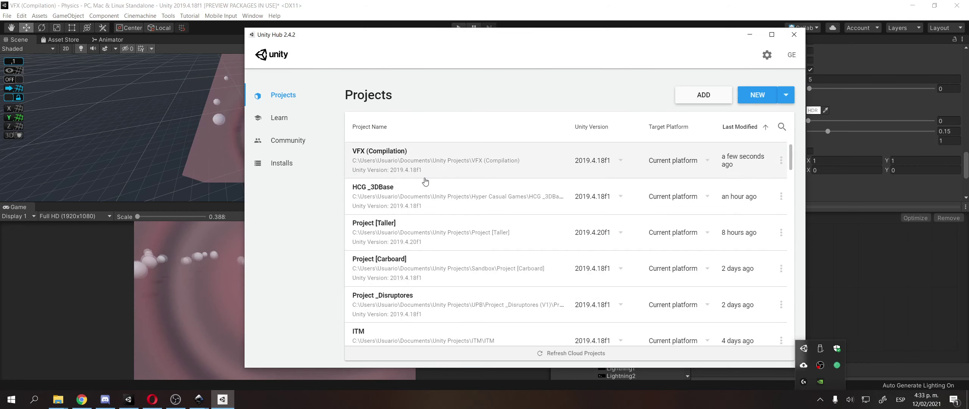
{"action": "scroll", "coordinate": [420, 197], "scroll_direction": "down", "scroll_amount": 2}
{"action": "scroll", "coordinate": [384, 237], "scroll_direction": "up", "scroll_amount": 2}
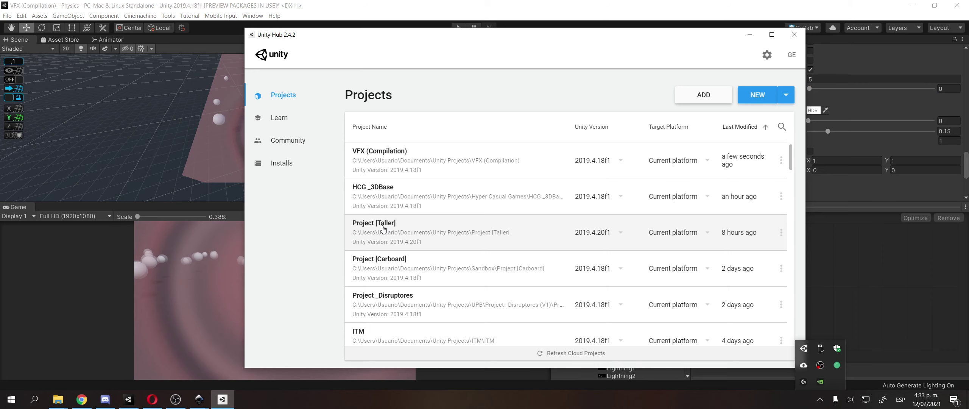
{"action": "left_click", "coordinate": [383, 227]}
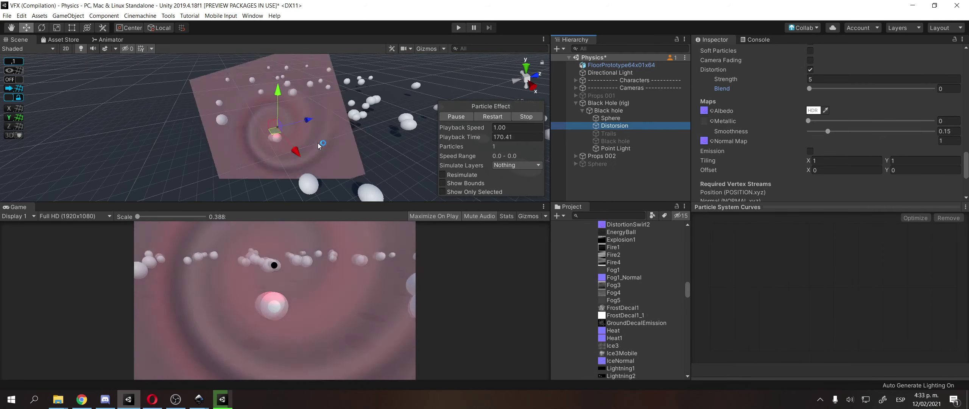
- Try a Max Particle Size of 0.5 in the Distorsion particle renderer and set it back to 10
{"action": "right_click_drag", "start_coordinate": [319, 145], "coordinate": [310, 156]}
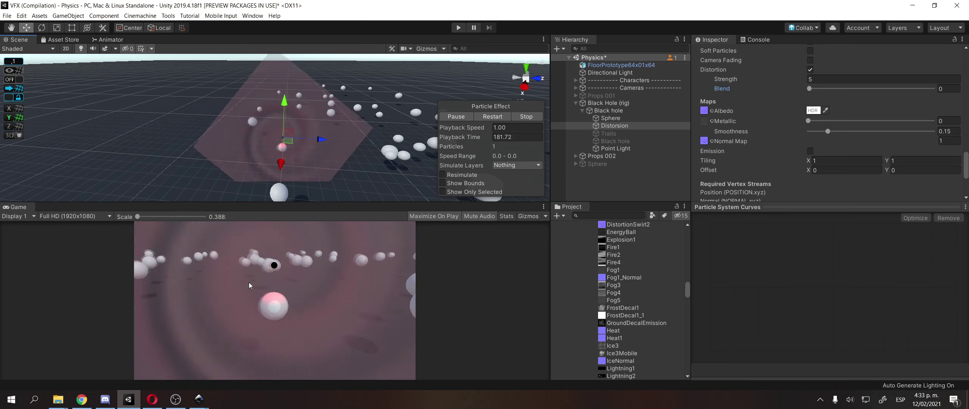
{"action": "left_click_drag", "start_coordinate": [312, 131], "coordinate": [220, 136], "text": "alt"}
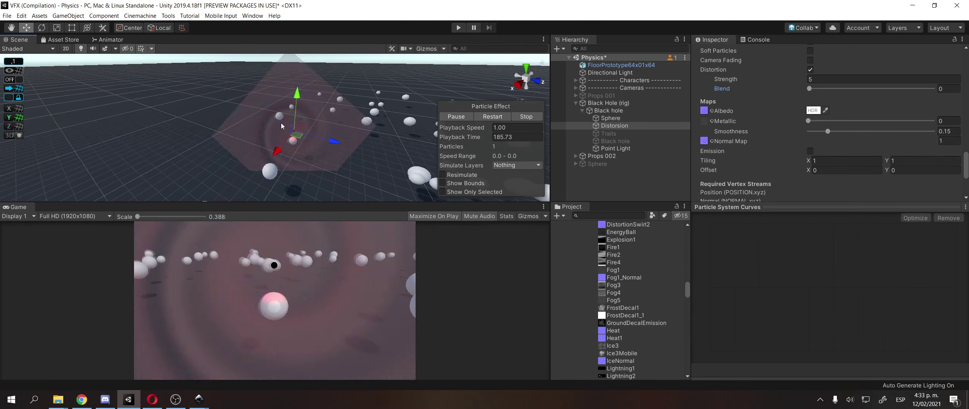
{"action": "scroll", "coordinate": [771, 168], "scroll_direction": "up", "scroll_amount": 10}
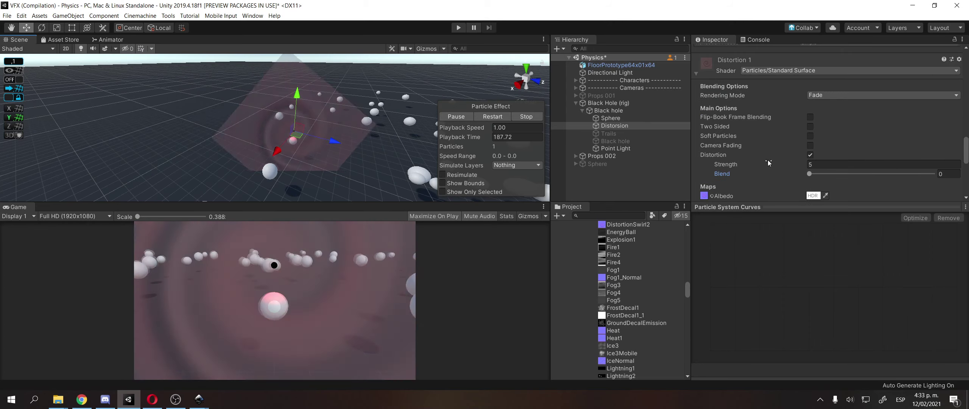
{"action": "scroll", "coordinate": [744, 130], "scroll_direction": "up", "scroll_amount": 4}
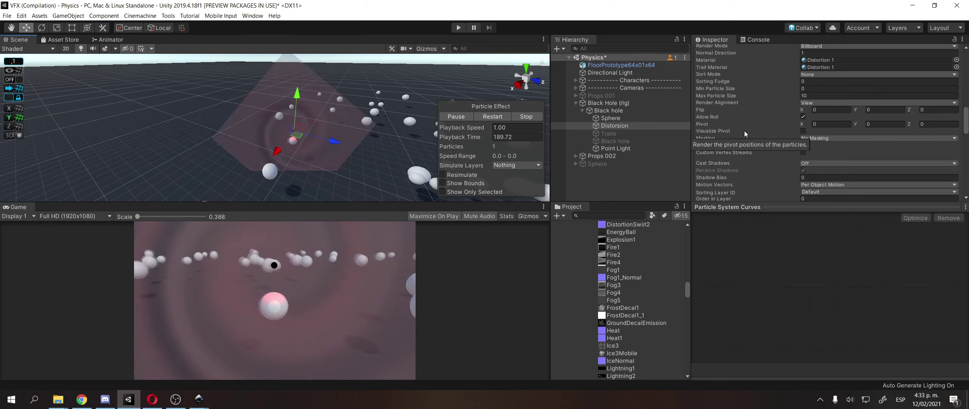
{"action": "left_click", "coordinate": [807, 96]}
{"action": "type", "text": "0.5"}
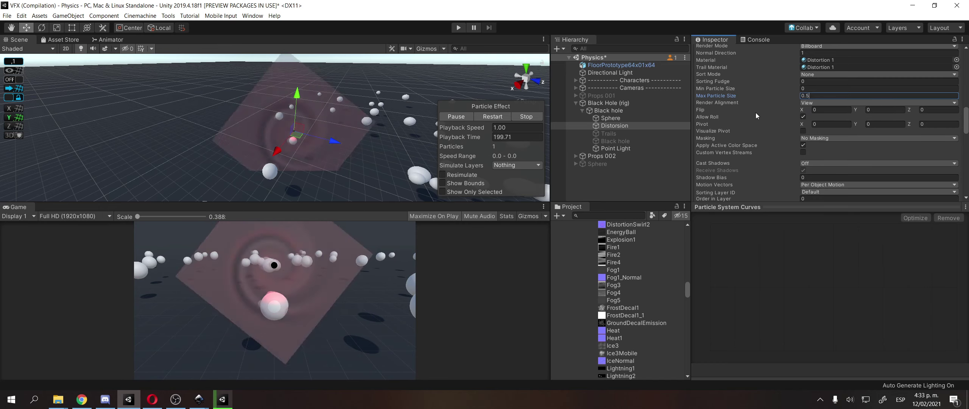
{"action": "left_click", "coordinate": [812, 97]}
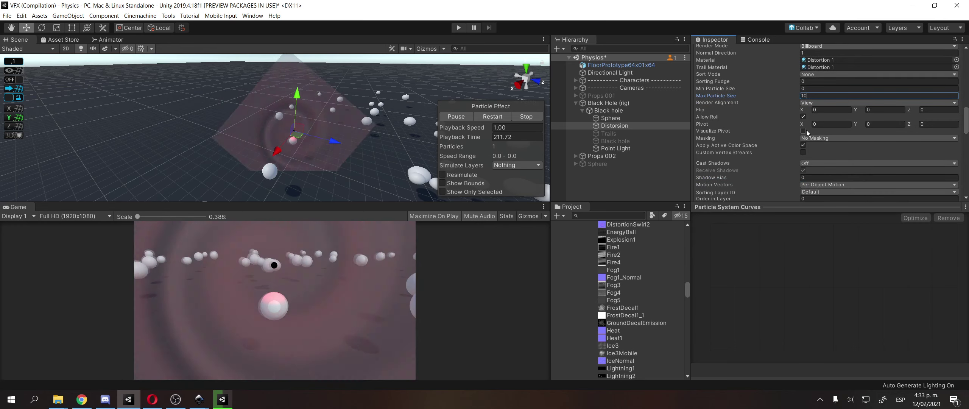
- Review the Distorsion particle system's Rotation over Lifetime, Color over Lifetime gradient and Emission settings
{"action": "scroll", "coordinate": [789, 139], "scroll_direction": "up", "scroll_amount": 10}
{"action": "scroll", "coordinate": [765, 139], "scroll_direction": "down", "scroll_amount": 5}
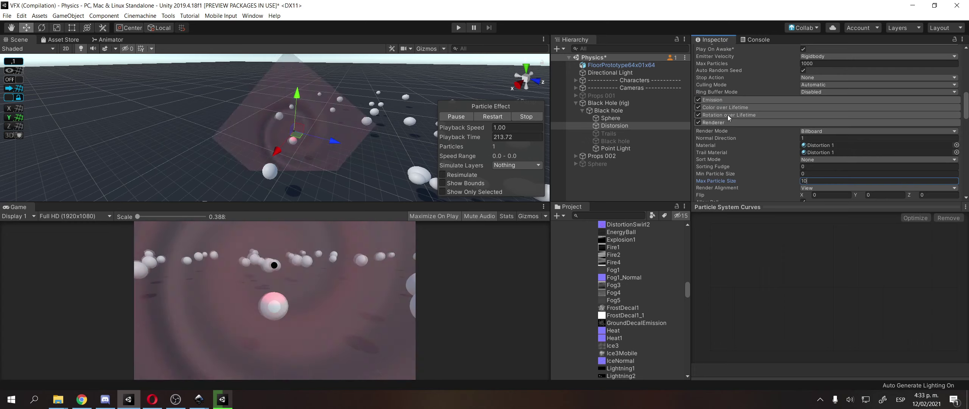
{"action": "left_click", "coordinate": [728, 115]}
{"action": "left_click", "coordinate": [816, 130]}
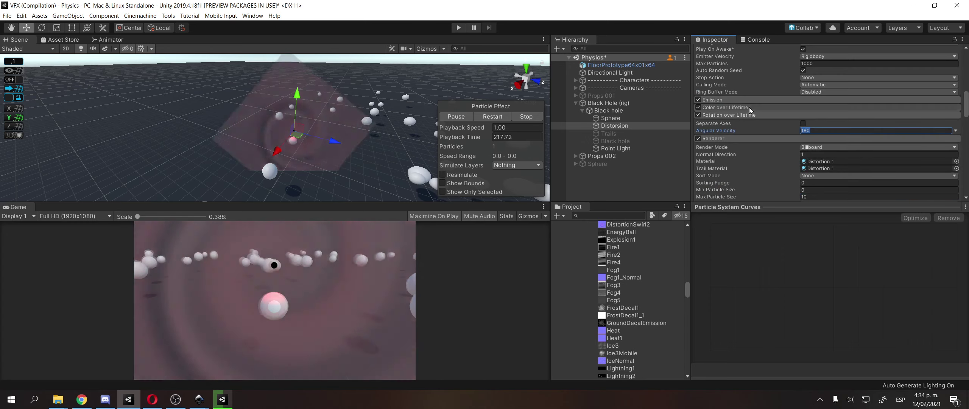
{"action": "left_click", "coordinate": [750, 109]}
{"action": "left_click", "coordinate": [825, 115]}
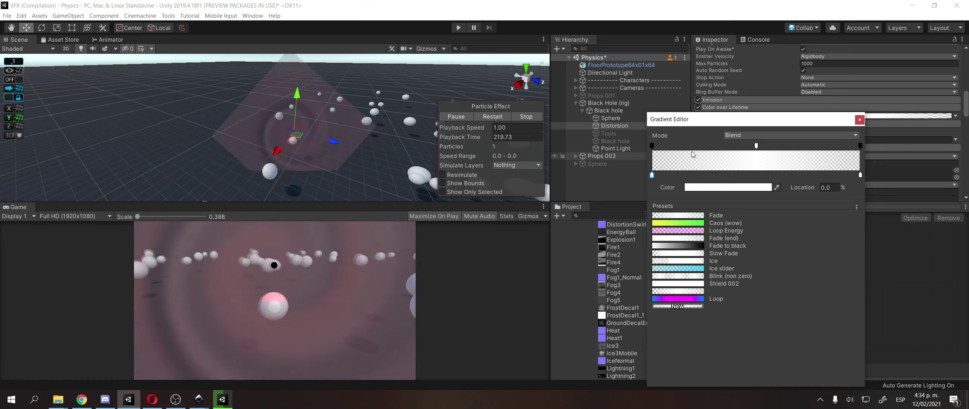
{"action": "left_click", "coordinate": [859, 119]}
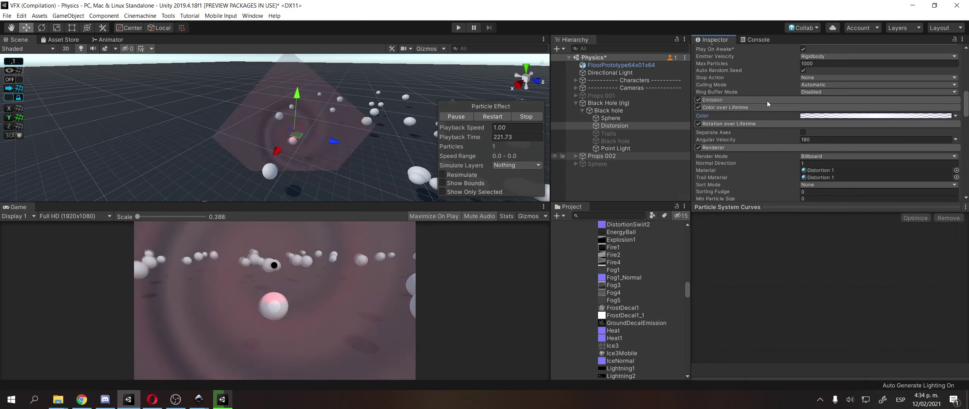
{"action": "left_click", "coordinate": [767, 101]}
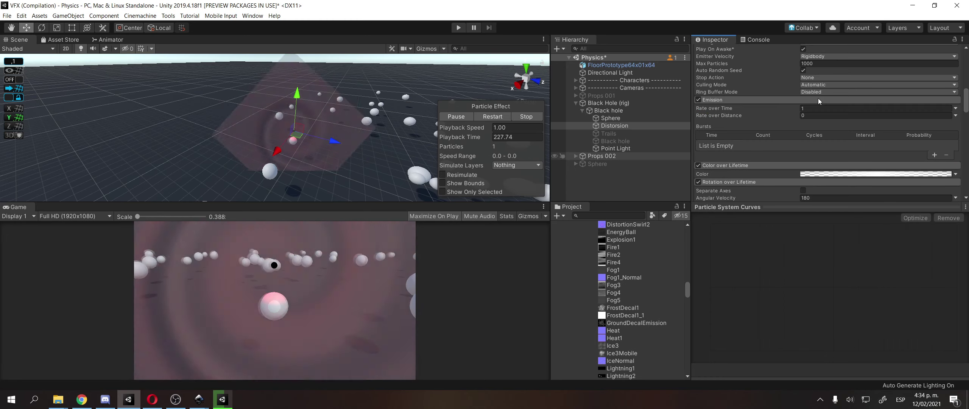
- Assign the Default-Particle texture as the Distortion 1 material's Albedo and set its distortion Blend to 1
{"action": "scroll", "coordinate": [821, 127], "scroll_direction": "down", "scroll_amount": 15}
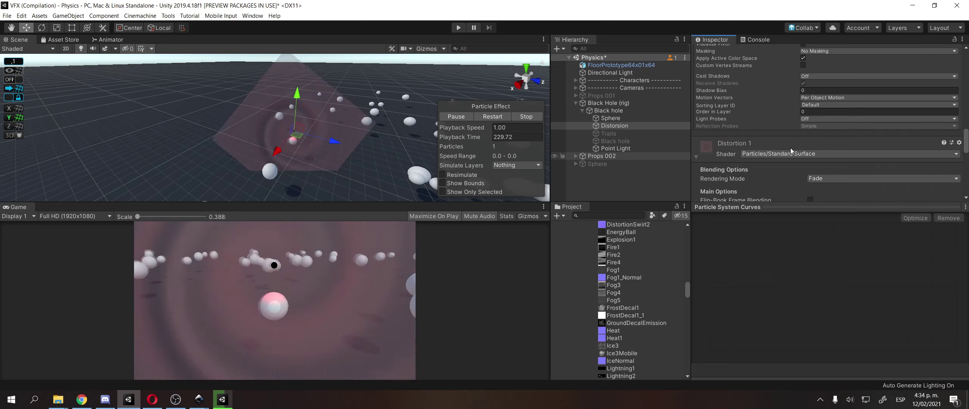
{"action": "scroll", "coordinate": [791, 146], "scroll_direction": "up", "scroll_amount": 5}
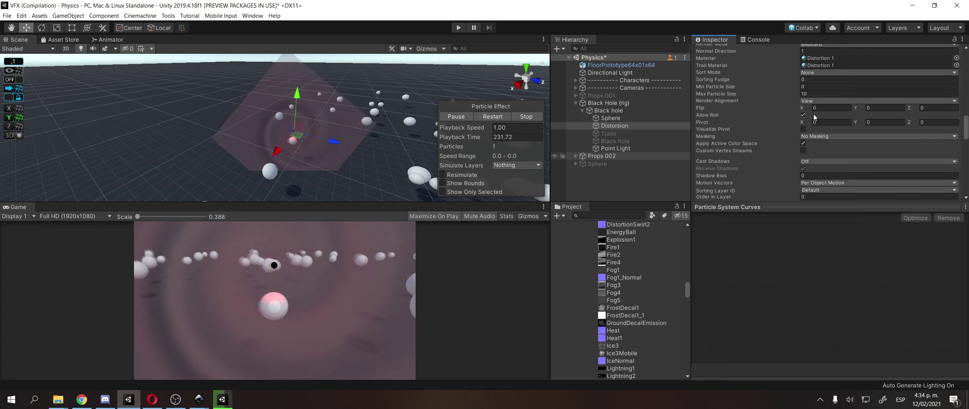
{"action": "scroll", "coordinate": [755, 134], "scroll_direction": "down", "scroll_amount": 8}
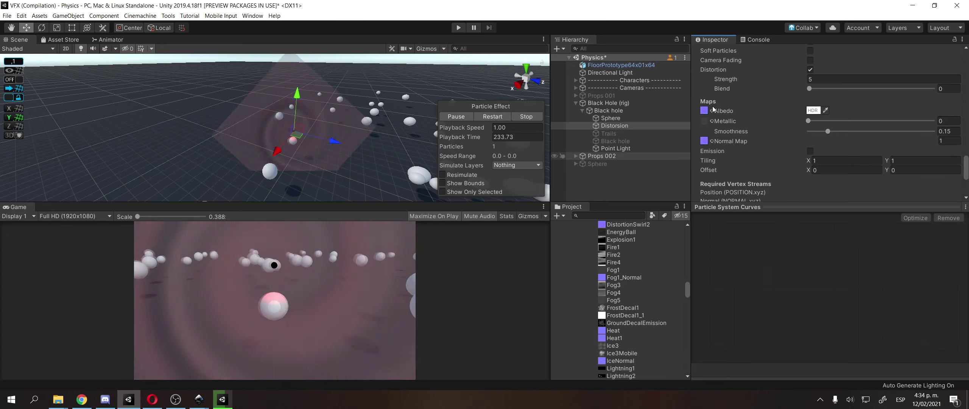
{"action": "left_click", "coordinate": [712, 110]}
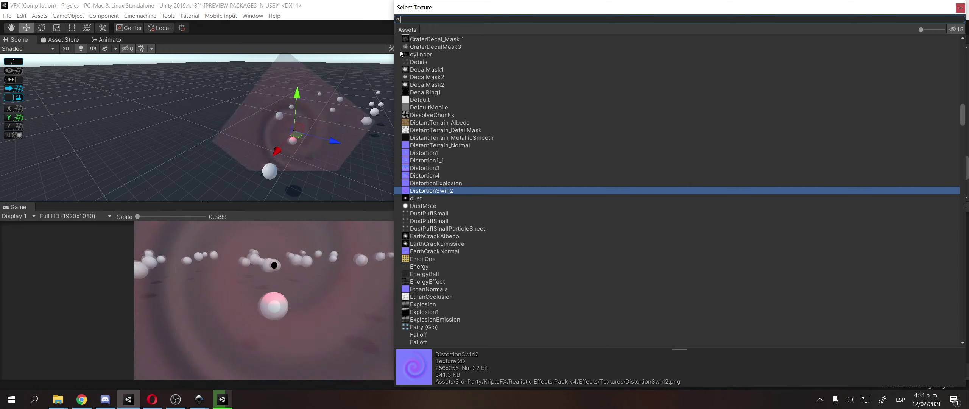
{"action": "type", "text": "part"}
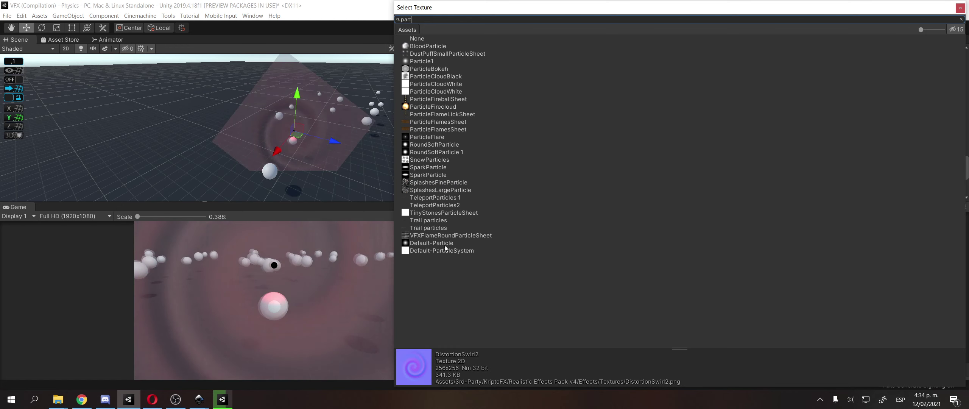
{"action": "double_click", "coordinate": [444, 245]}
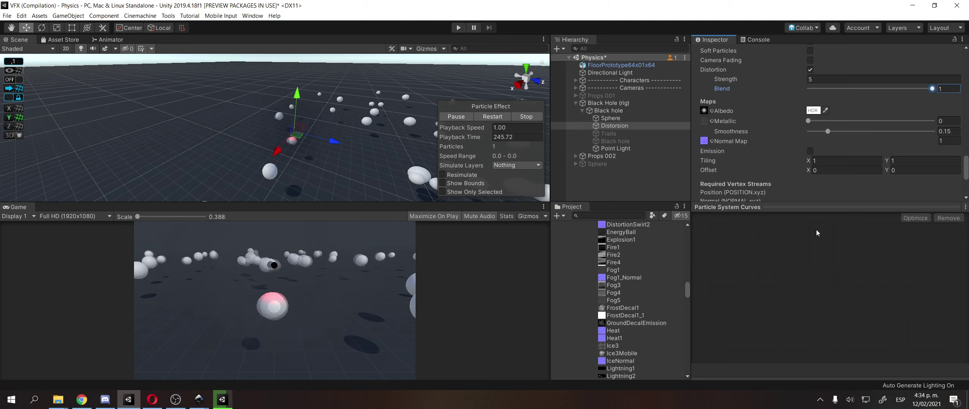
{"action": "left_click_drag", "start_coordinate": [932, 95], "coordinate": [933, 114]}
- Switch to the Project [Taller] editor and bring the Panel inside VFX Canvas into view in the scene
{"action": "left_click", "coordinate": [229, 403]}
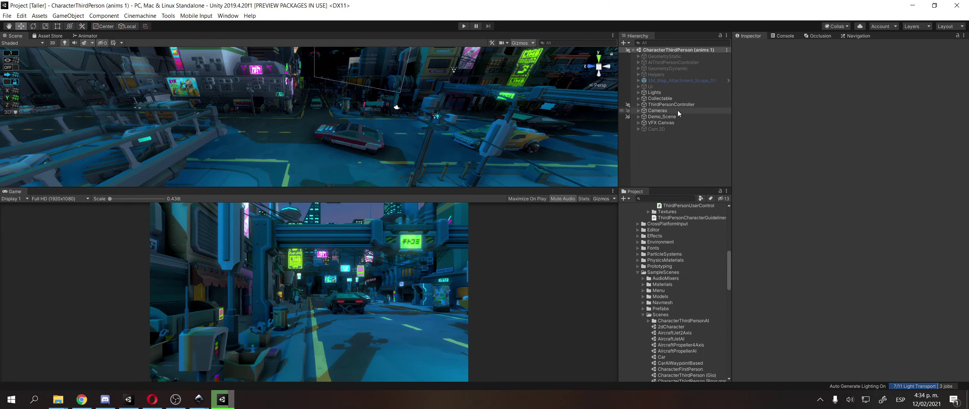
{"action": "left_click", "coordinate": [677, 122]}
{"action": "key", "text": "Right"}
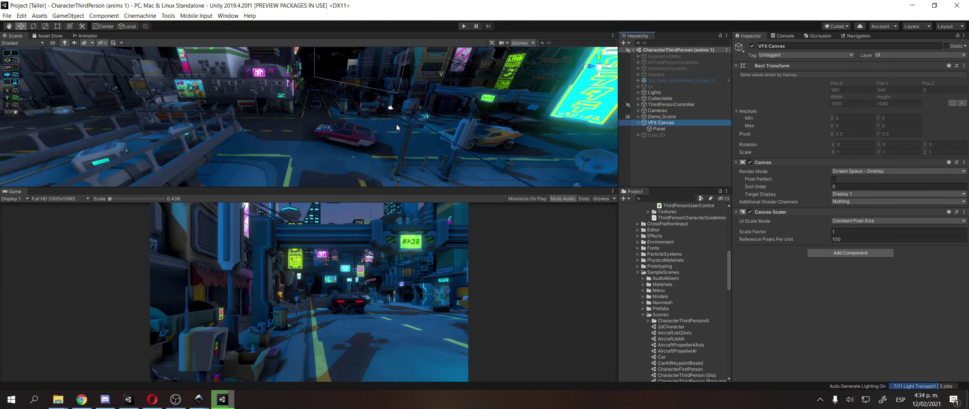
{"action": "double_click", "coordinate": [676, 129]}
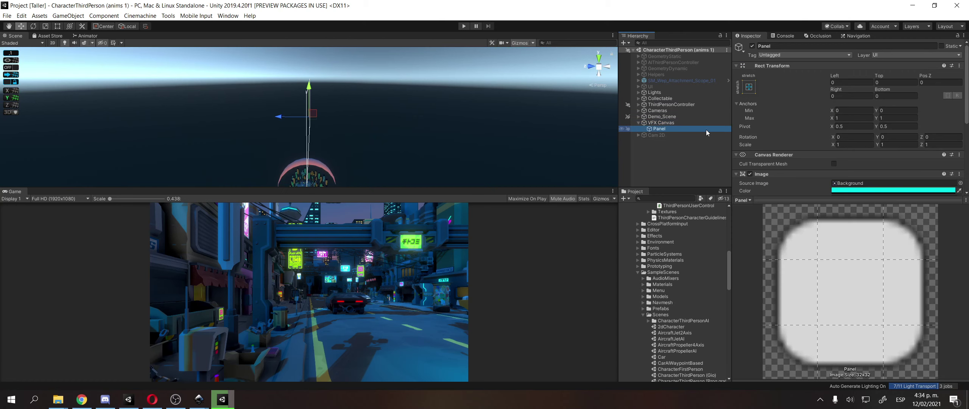
{"action": "middle_click_drag", "start_coordinate": [396, 136], "coordinate": [440, 95]}
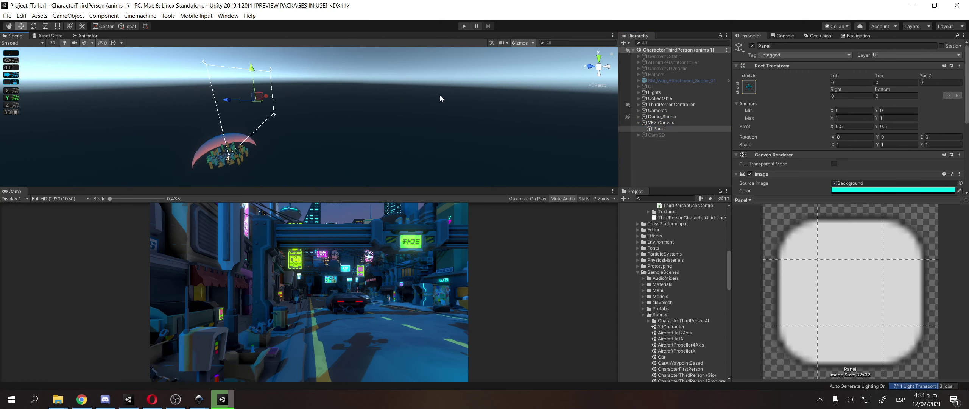
- Play-test the city scene by running the character down the street, swinging the glowing weapon several times, and stopping playback
{"action": "left_click", "coordinate": [462, 26]}
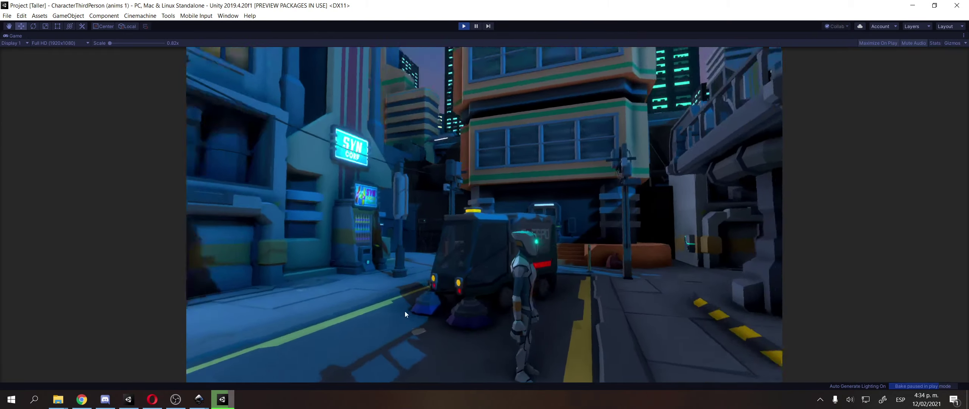
{"action": "key", "text": "w"}
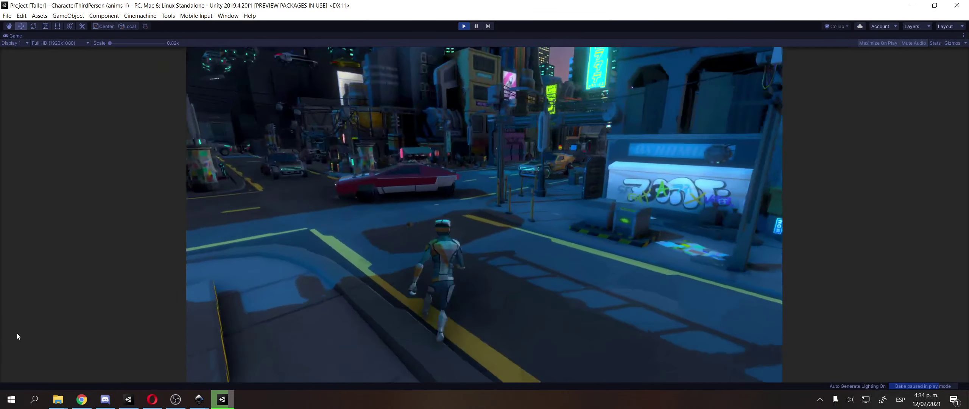
{"action": "key", "text": "w"}
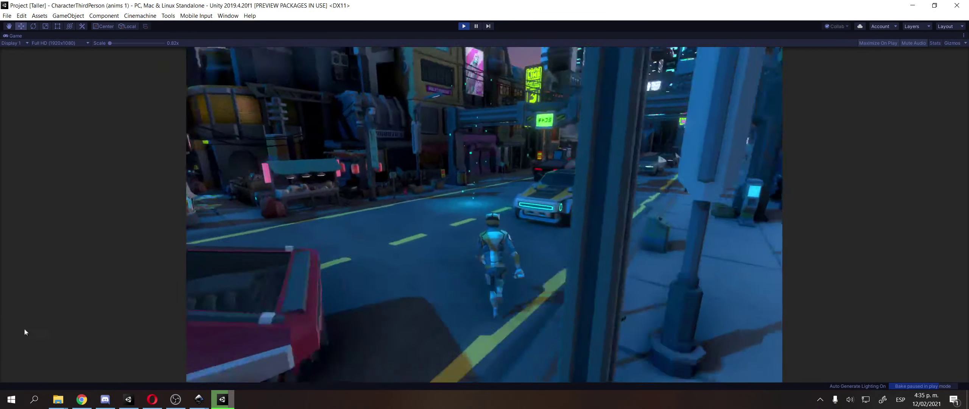
{"action": "key", "text": "w"}
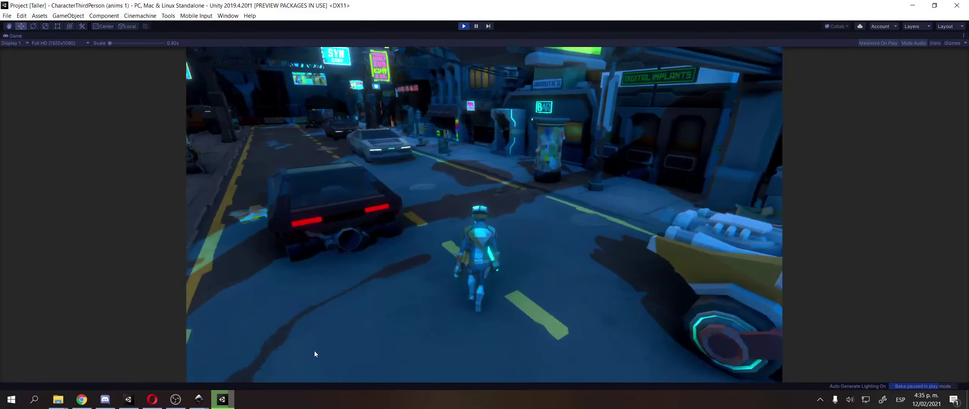
{"action": "left_click", "coordinate": [314, 354]}
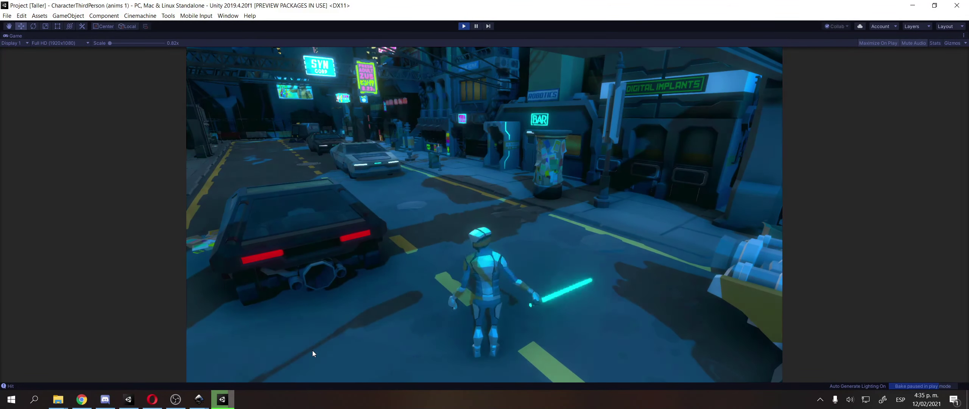
{"action": "left_click", "coordinate": [312, 354]}
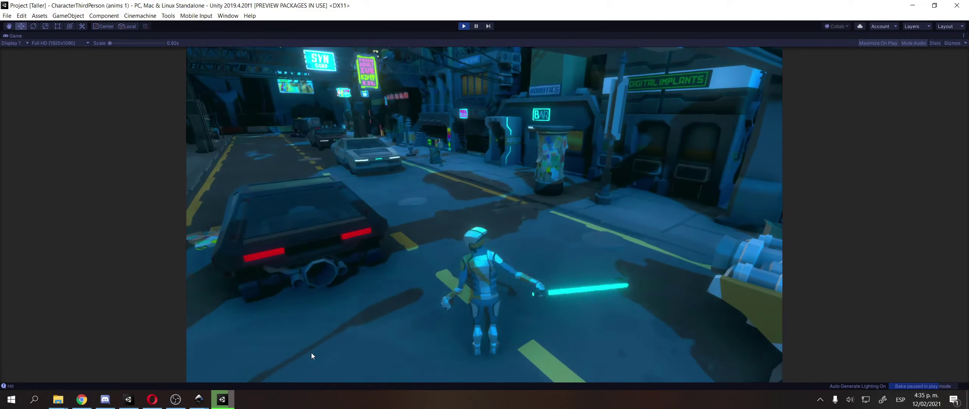
{"action": "left_click", "coordinate": [312, 353]}
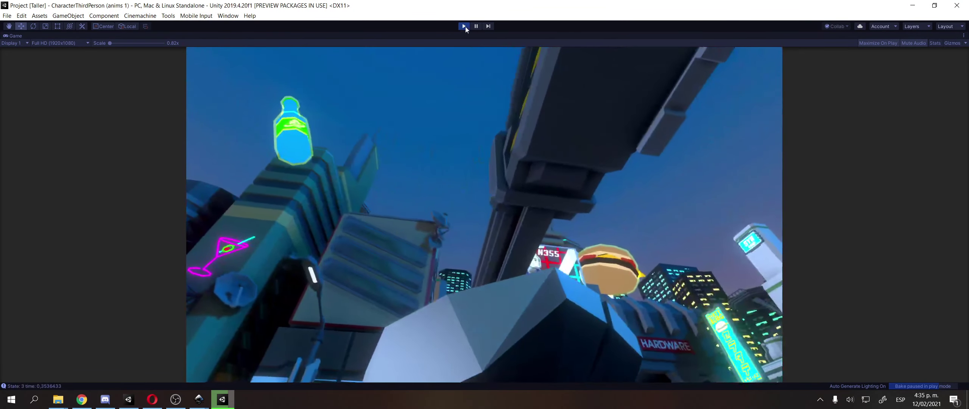
{"action": "left_click", "coordinate": [464, 27]}
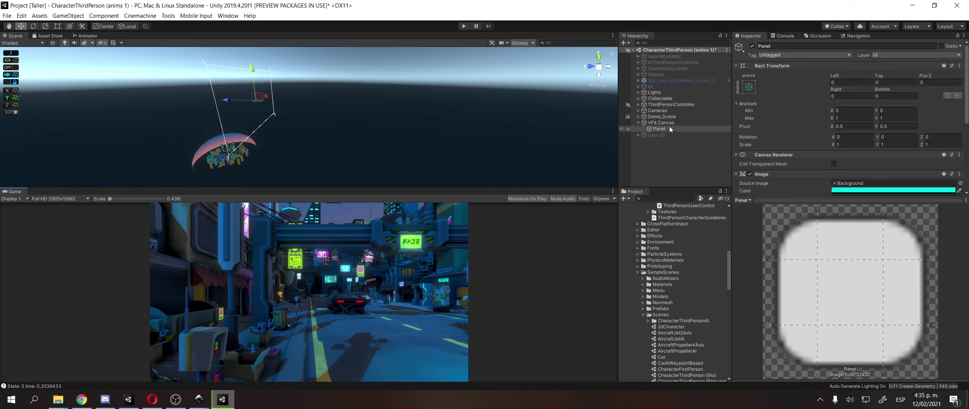
- Inspect the Panel inside VFX Canvas in the scene and review the alpha of its Image color
{"action": "left_click", "coordinate": [654, 92]}
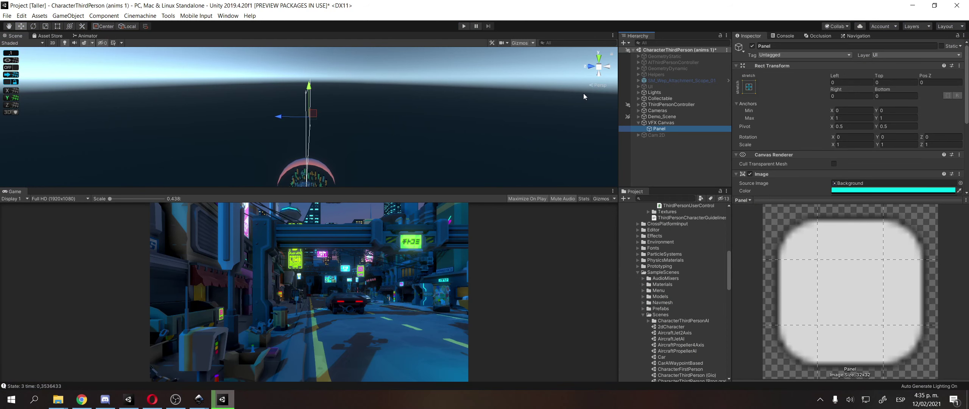
{"action": "left_click", "coordinate": [683, 130]}
{"action": "mouse_move", "coordinate": [326, 166]}
{"action": "left_mouse_down", "text": "alt"}
{"action": "mouse_move", "coordinate": [324, 155]}
{"action": "mouse_move", "coordinate": [308, 161]}
{"action": "mouse_move", "coordinate": [330, 157]}
{"action": "left_mouse_up", "text": "alt"}
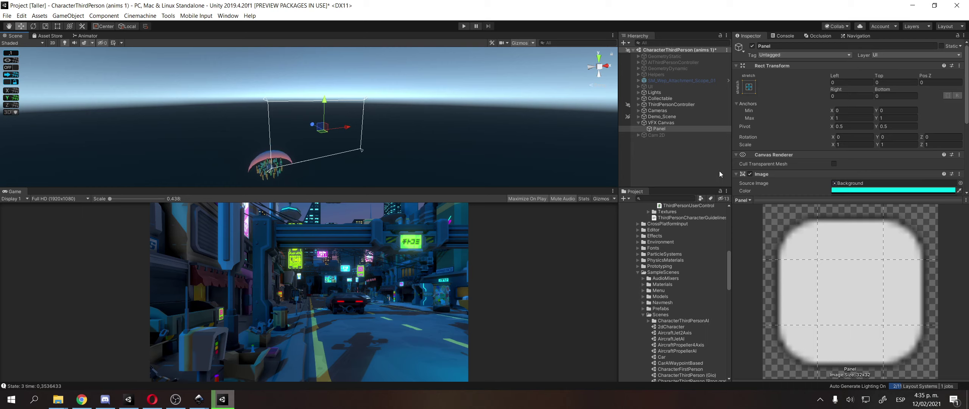
{"action": "left_click", "coordinate": [847, 190]}
{"action": "left_click_drag", "start_coordinate": [364, 220], "coordinate": [255, 204]}
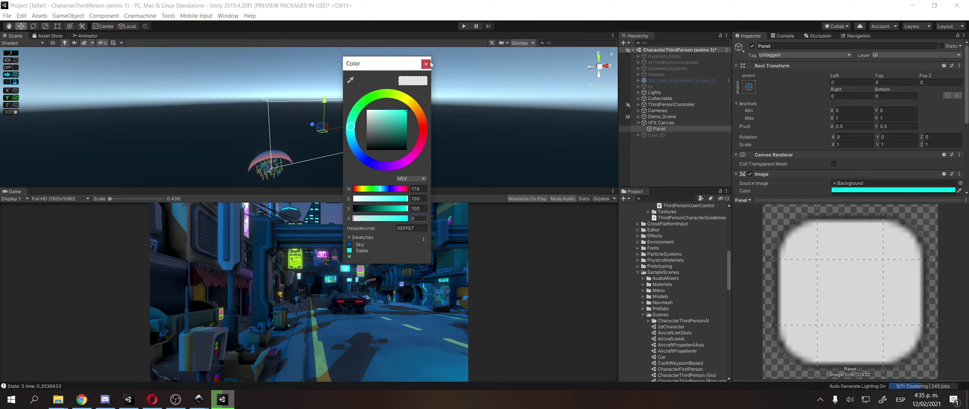
{"action": "left_click", "coordinate": [426, 64]}
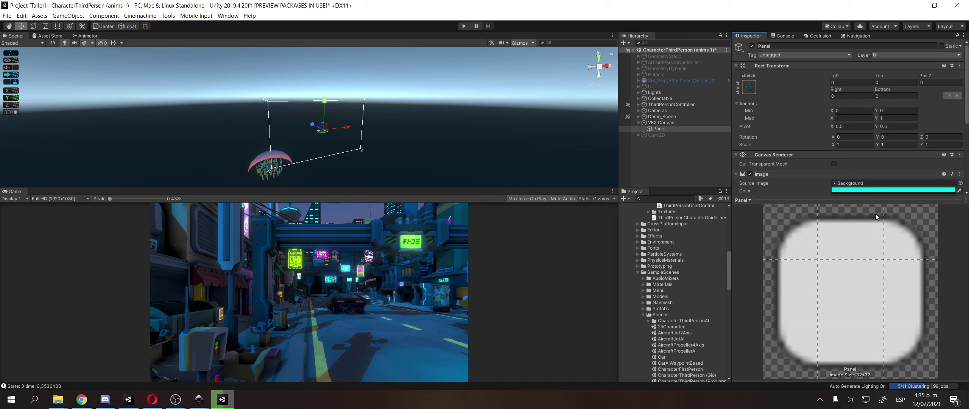
{"action": "scroll", "coordinate": [847, 163], "scroll_direction": "down", "scroll_amount": 3}
{"action": "left_click", "coordinate": [861, 122]}
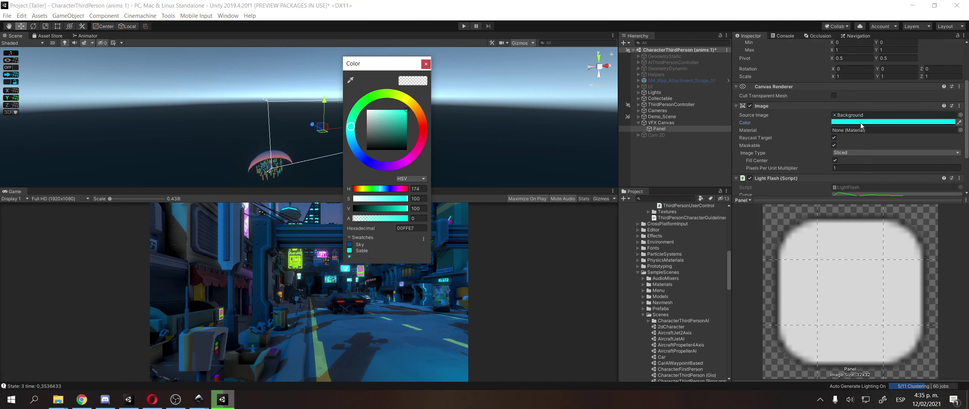
{"action": "mouse_move", "coordinate": [363, 218]}
{"action": "left_mouse_down"}
{"action": "mouse_move", "coordinate": [433, 217]}
{"action": "mouse_move", "coordinate": [348, 214]}
{"action": "left_mouse_up"}
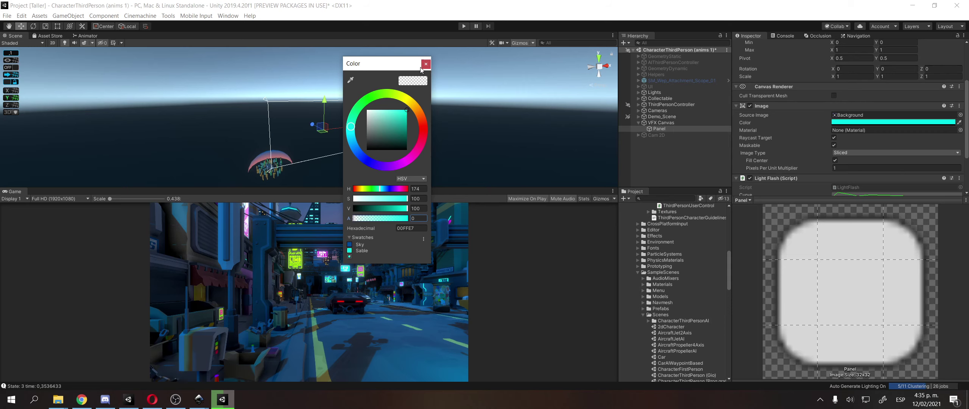
{"action": "left_click", "coordinate": [425, 64]}
- Review the curve, intensity and duration of the Panel's Light Flash script and collapse the Image and Light Flash components
{"action": "left_click", "coordinate": [838, 195]}
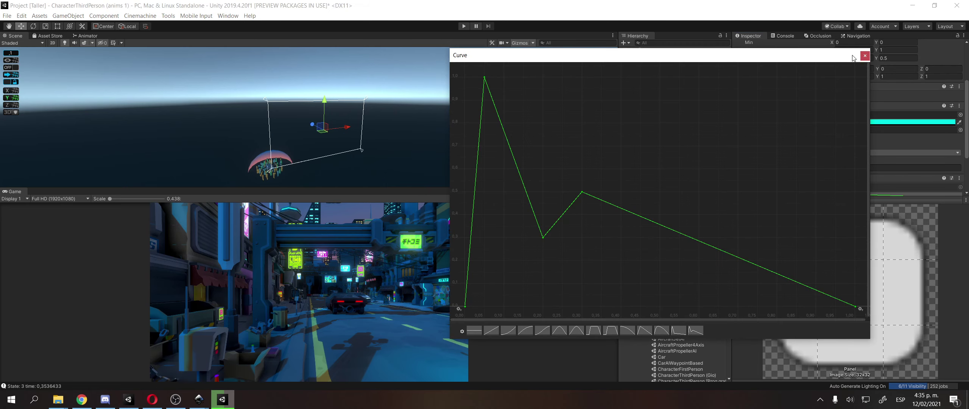
{"action": "left_click", "coordinate": [864, 56]}
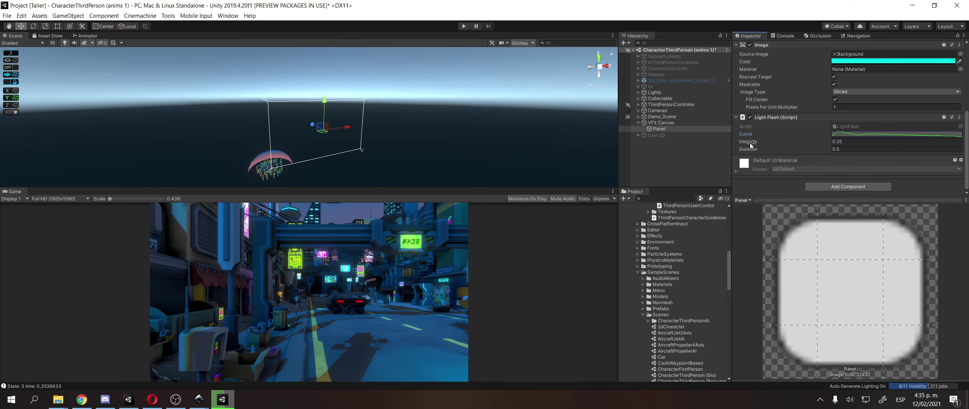
{"action": "scroll", "coordinate": [738, 119], "scroll_direction": "up", "scroll_amount": 4}
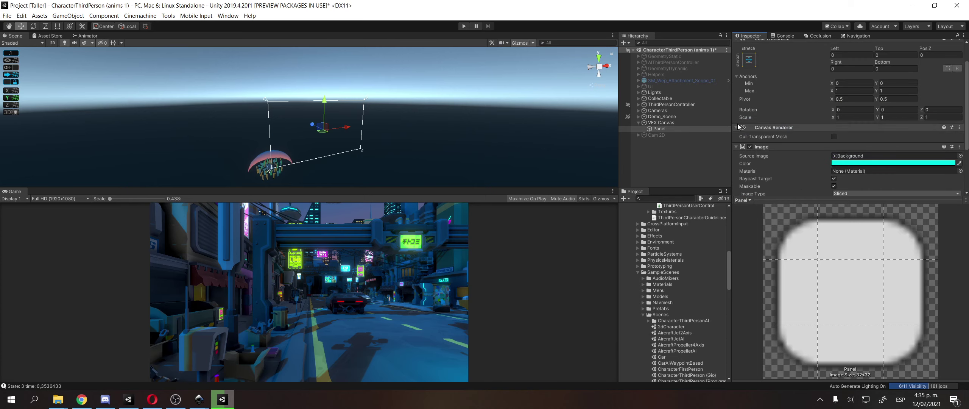
{"action": "left_click", "coordinate": [736, 147]}
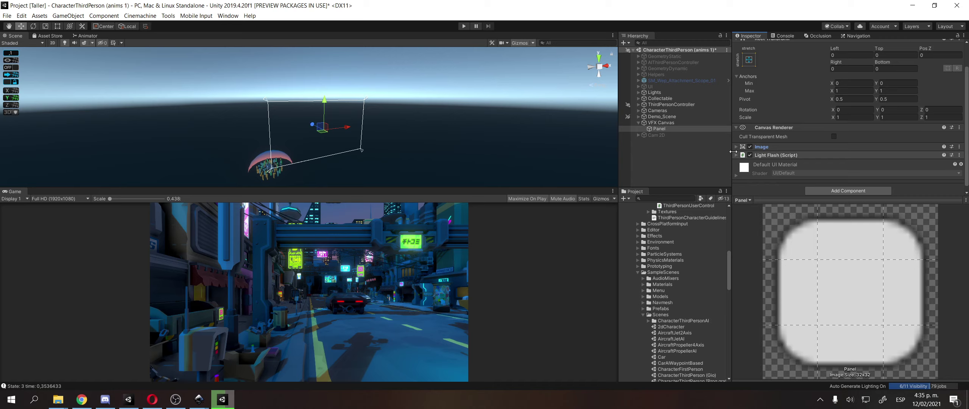
{"action": "left_click", "coordinate": [736, 154]}
{"action": "left_click", "coordinate": [737, 155]}
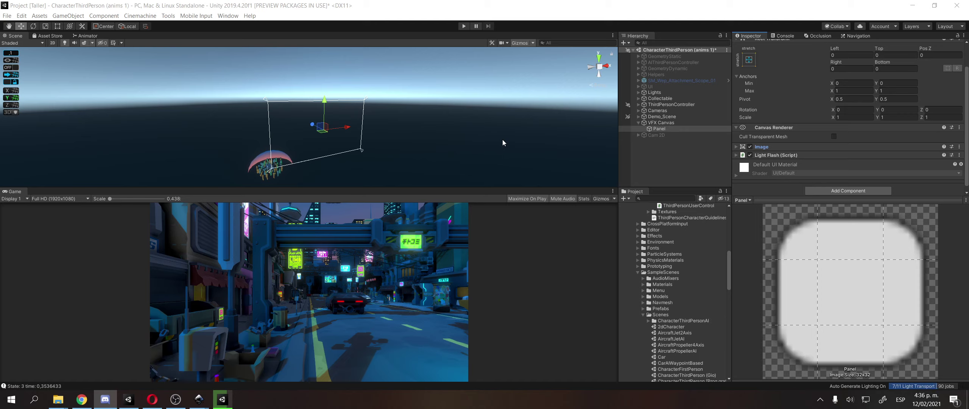
- Close the Project [Taller] editor saving its scene, and return to the Distorsion object in the VFX (Compilation) project
{"action": "left_click", "coordinate": [957, 4]}
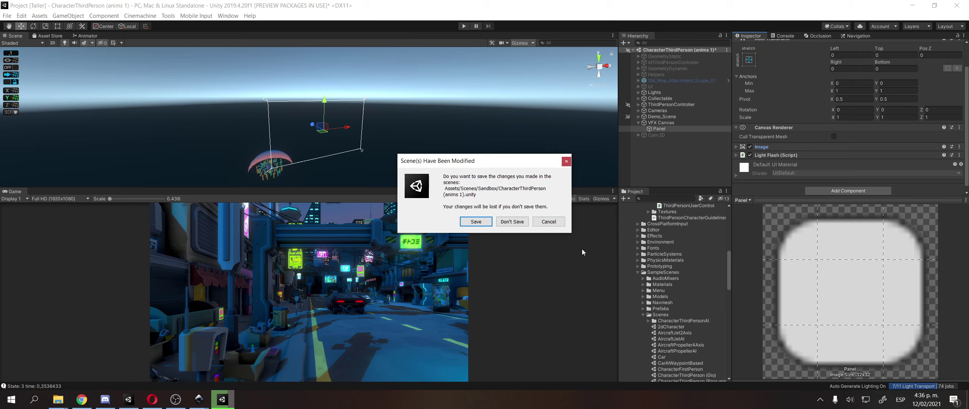
{"action": "left_click", "coordinate": [478, 224]}
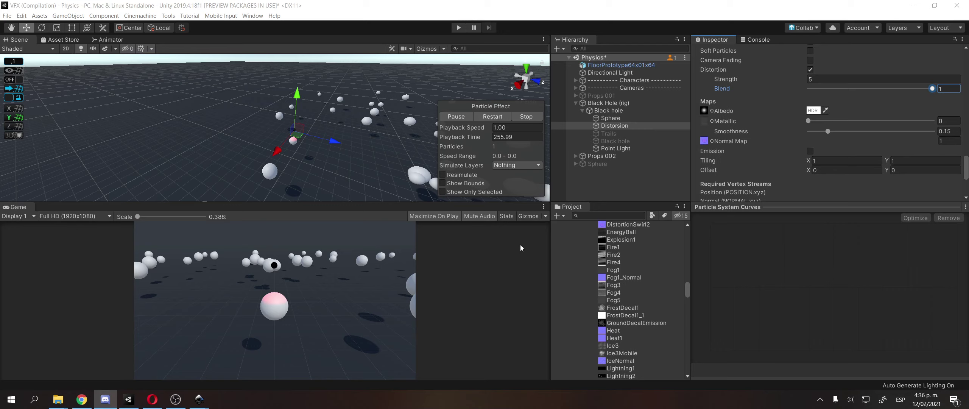
{"action": "left_click", "coordinate": [639, 126]}
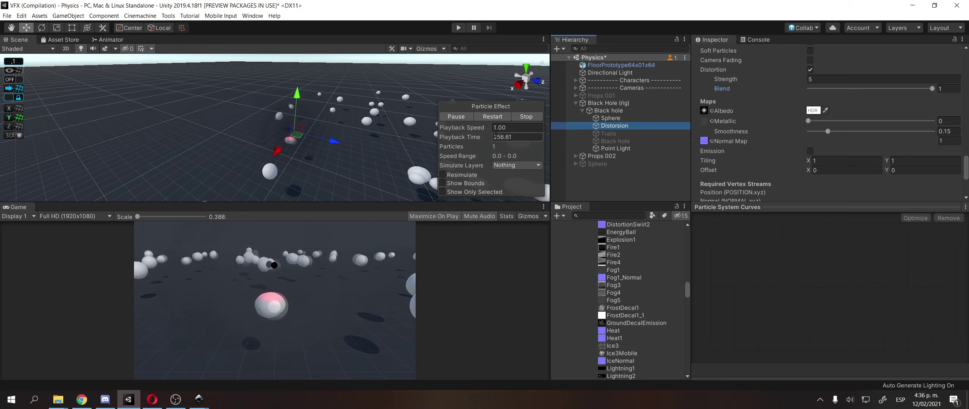
{"action": "left_click_drag", "start_coordinate": [341, 151], "coordinate": [307, 140], "text": "alt"}
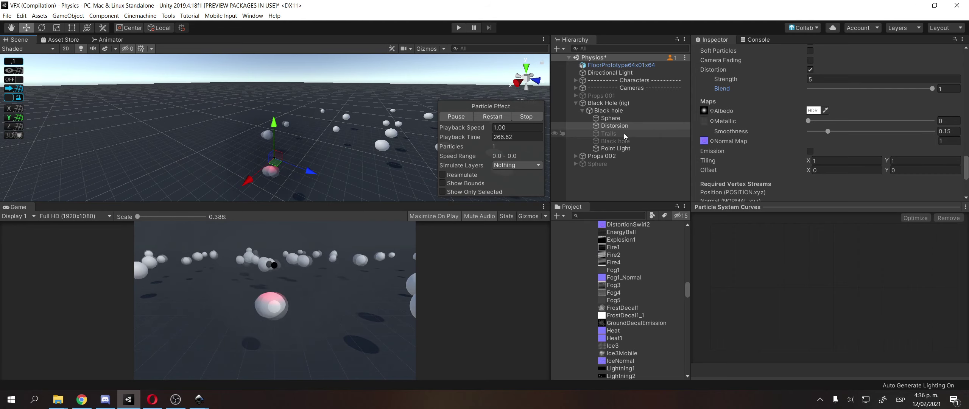
- Activate the Trails and Black hole particle systems, and nest Trails and Distorsion under the Black hole particle system
{"action": "left_click", "coordinate": [637, 134]}
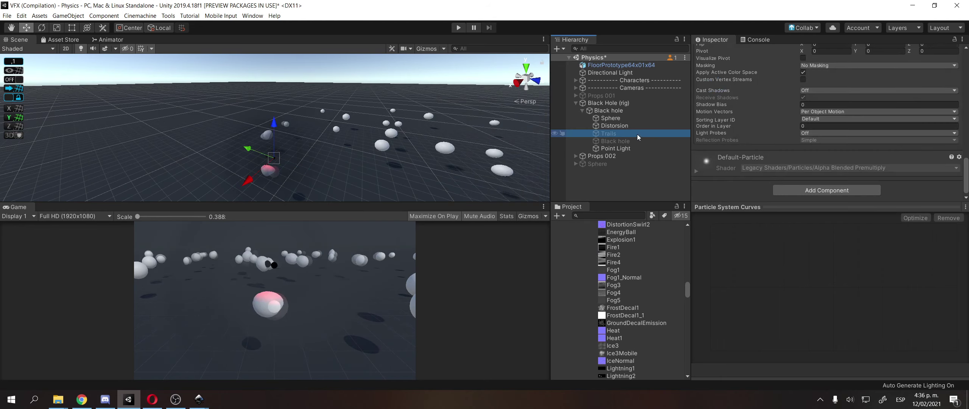
{"action": "left_click", "coordinate": [637, 140], "text": "shift"}
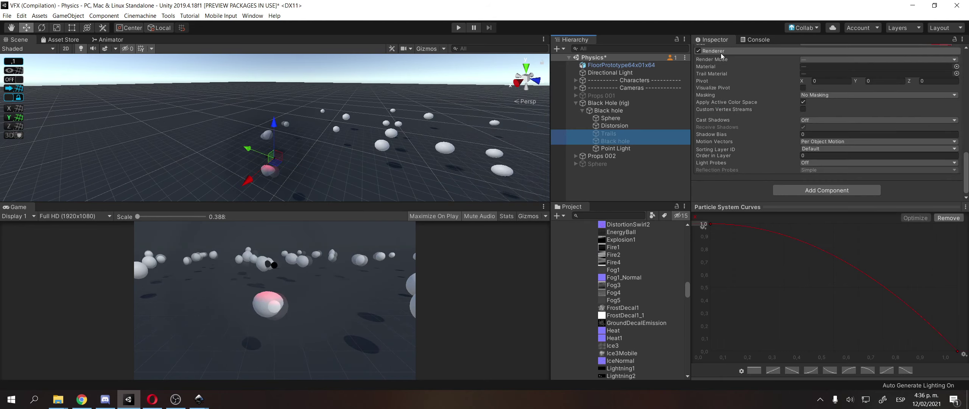
{"action": "left_click", "coordinate": [626, 150]}
{"action": "left_click", "coordinate": [626, 134]}
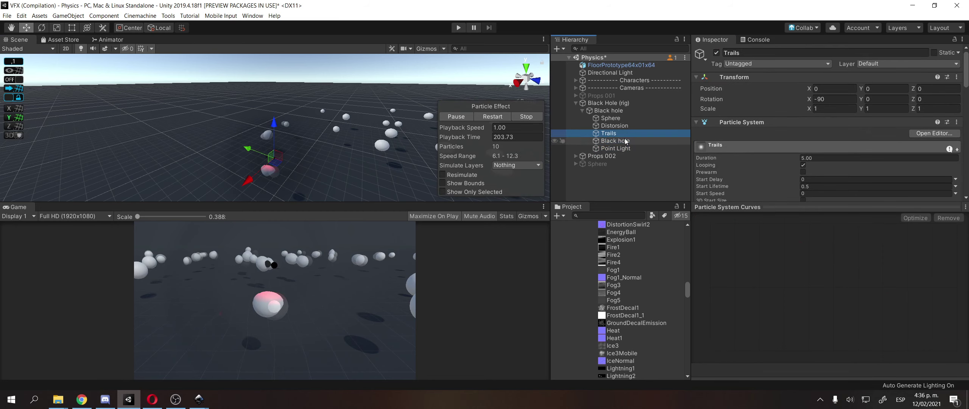
{"action": "left_click_drag", "start_coordinate": [633, 143], "coordinate": [625, 133]}
{"action": "left_click", "coordinate": [627, 127]}
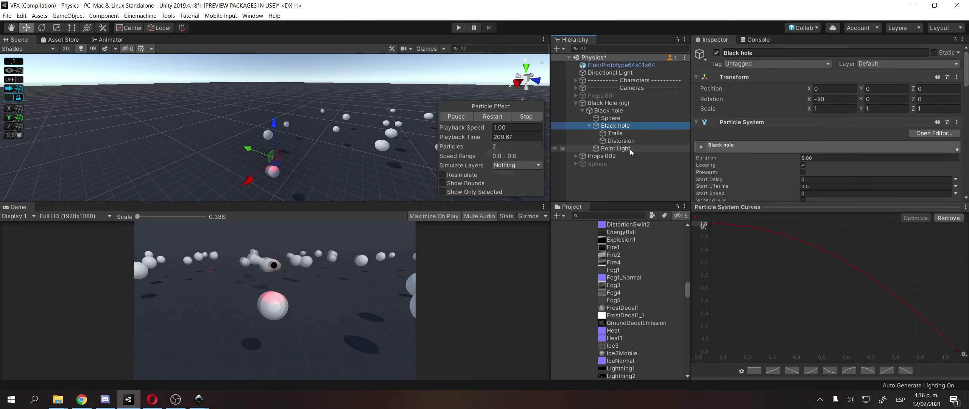
- Collapse the parent Black hole object and enable its Spiral script
{"action": "left_click", "coordinate": [644, 109]}
{"action": "key", "text": "Left"}
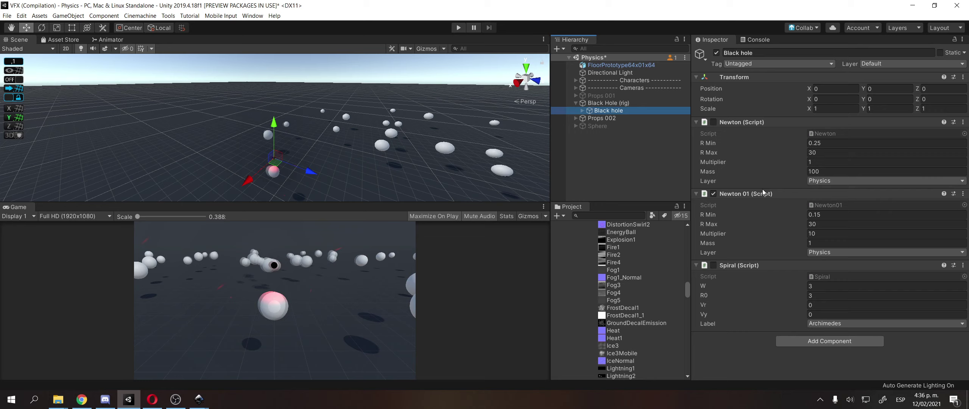
{"action": "left_click", "coordinate": [715, 264]}
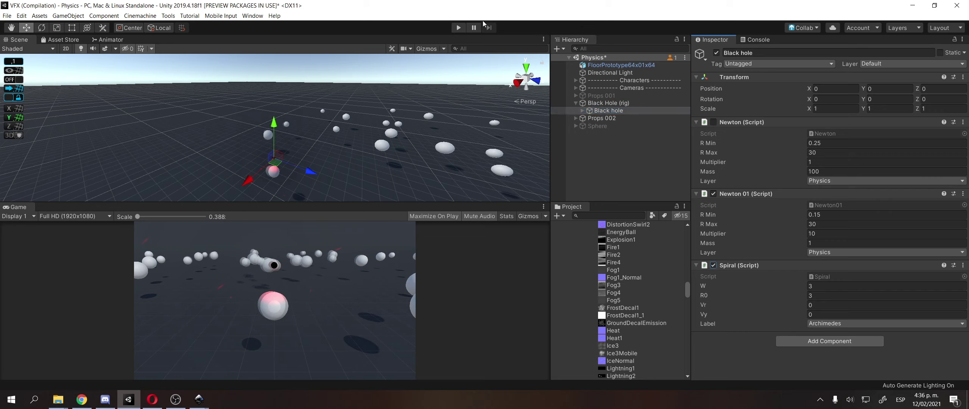
- Play-test the spiraling black hole with the Game view unmaximized beside the Scene view, and stop playback
{"action": "left_click", "coordinate": [458, 28]}
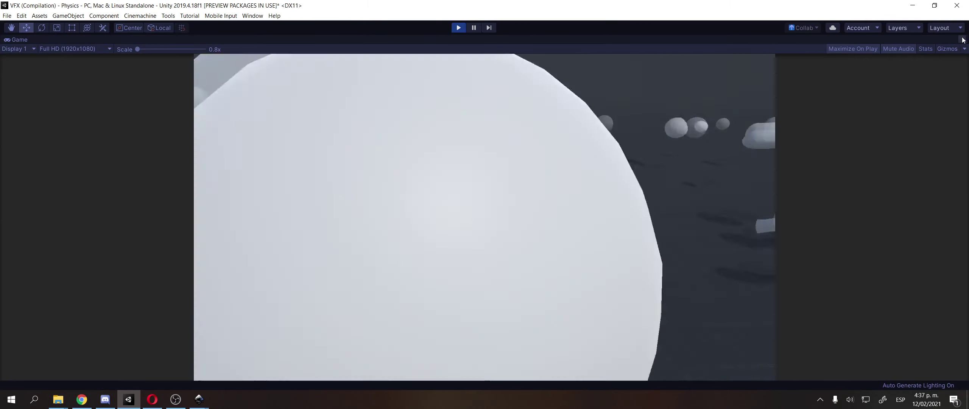
{"action": "left_click", "coordinate": [961, 39]}
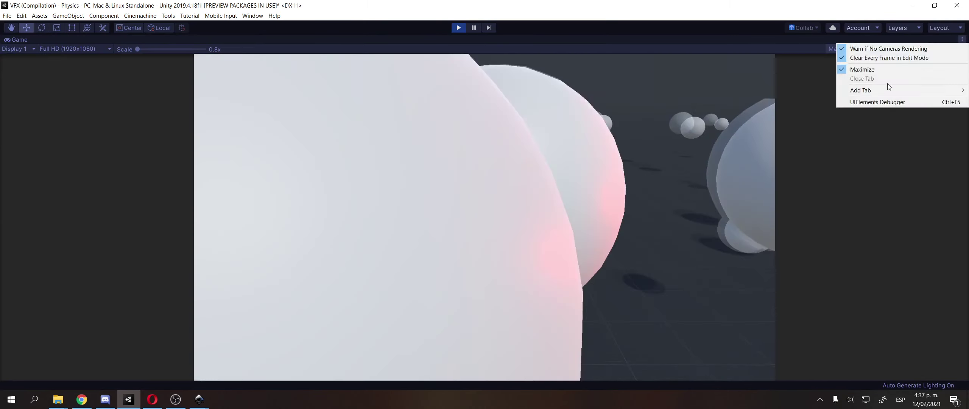
{"action": "left_click", "coordinate": [901, 70]}
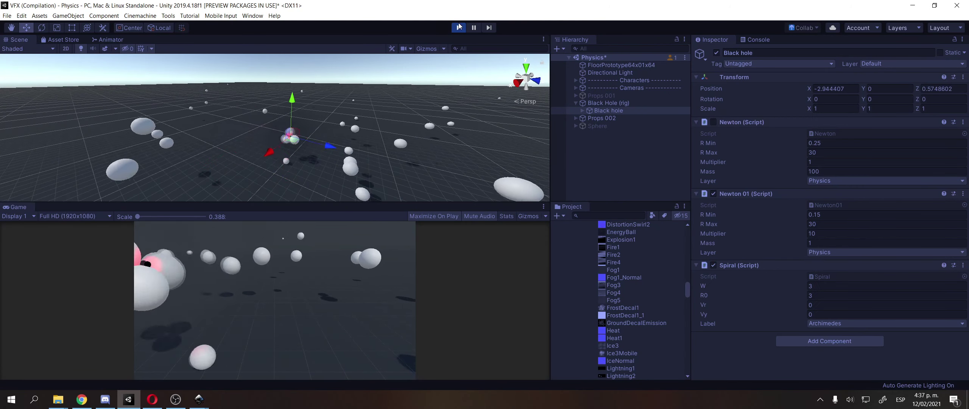
{"action": "left_click", "coordinate": [458, 27]}
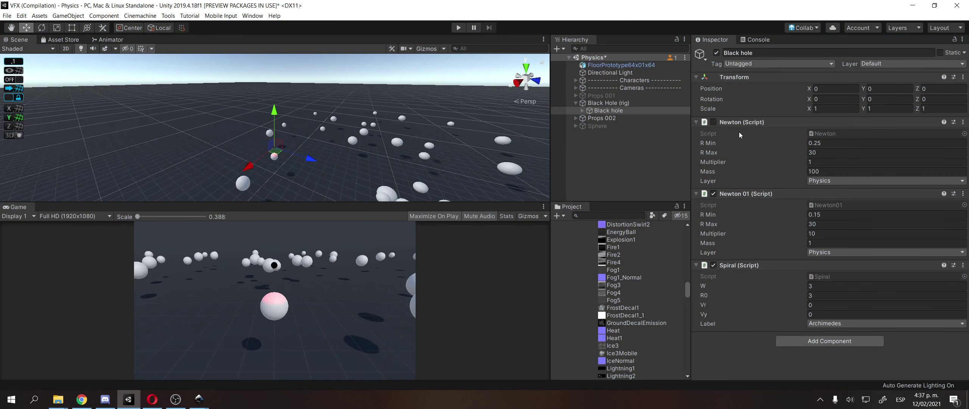
- Set the Newton 01 Multiplier to 100, play-test the black hole, restore the Game view from maximized, and stop playback
{"action": "left_click", "coordinate": [846, 234]}
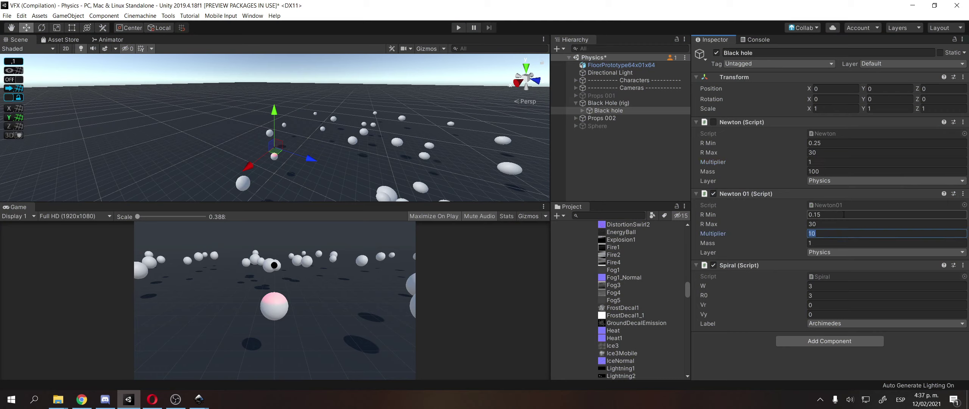
{"action": "left_click", "coordinate": [461, 30]}
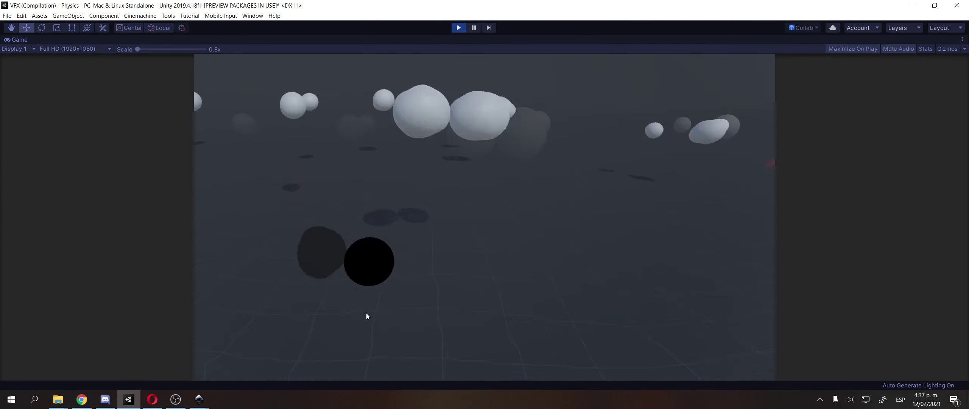
{"action": "left_click", "coordinate": [962, 39]}
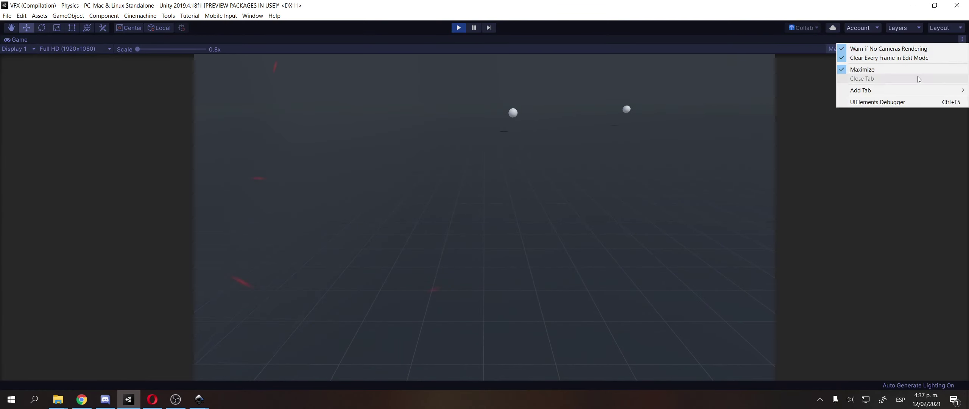
{"action": "left_click", "coordinate": [870, 69]}
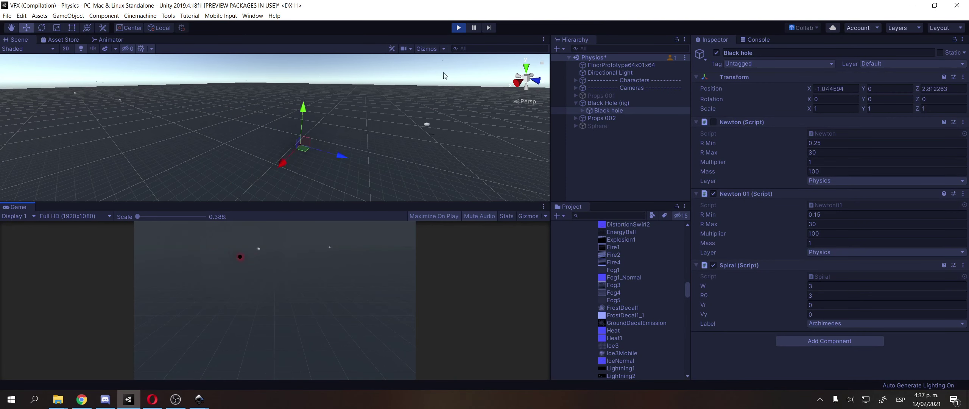
{"action": "left_click", "coordinate": [458, 28]}
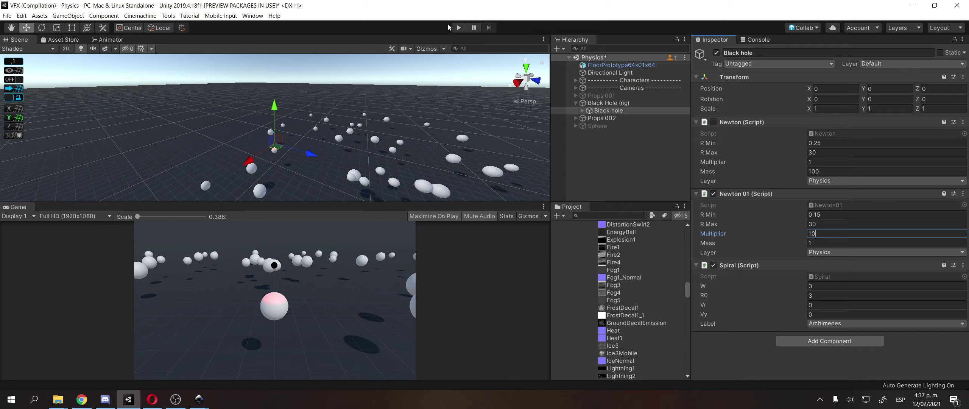
- Set the Newton 01 Multiplier to 10 and play-test the black hole with the Game view restored beside the Scene view
{"action": "key", "text": "ctrl+p"}
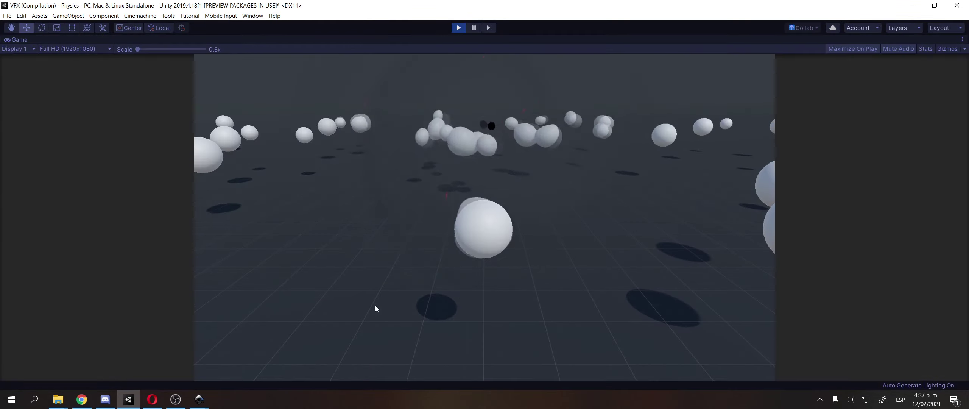
{"action": "left_click", "coordinate": [961, 39]}
{"action": "left_click", "coordinate": [871, 72]}
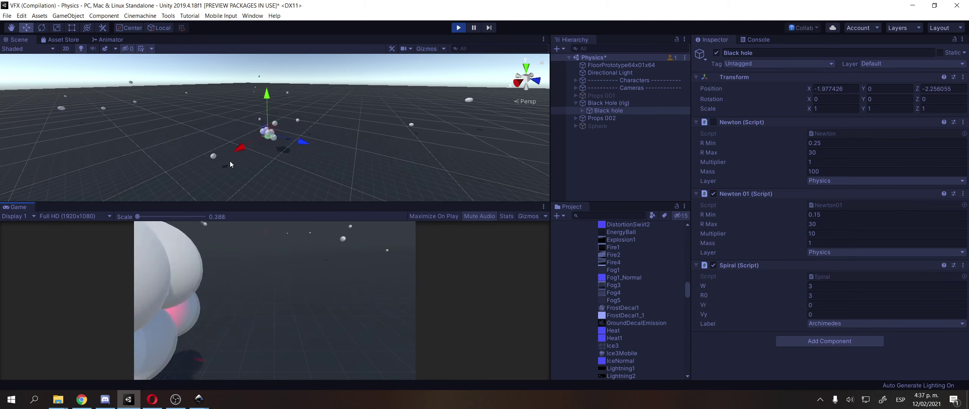
- During playback, disable the Spiral script, move Black hole up to Y 1.92 and along Z to 5.85, and stop playback
{"action": "left_click", "coordinate": [713, 265]}
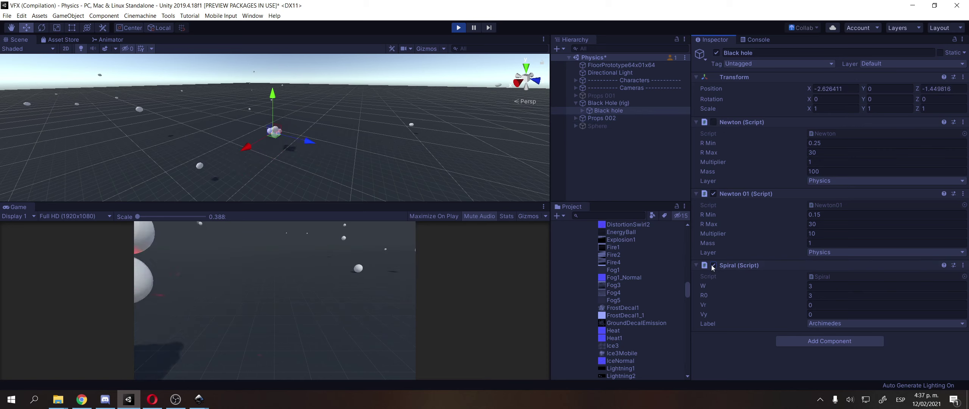
{"action": "left_click_drag", "start_coordinate": [269, 97], "coordinate": [280, 83]}
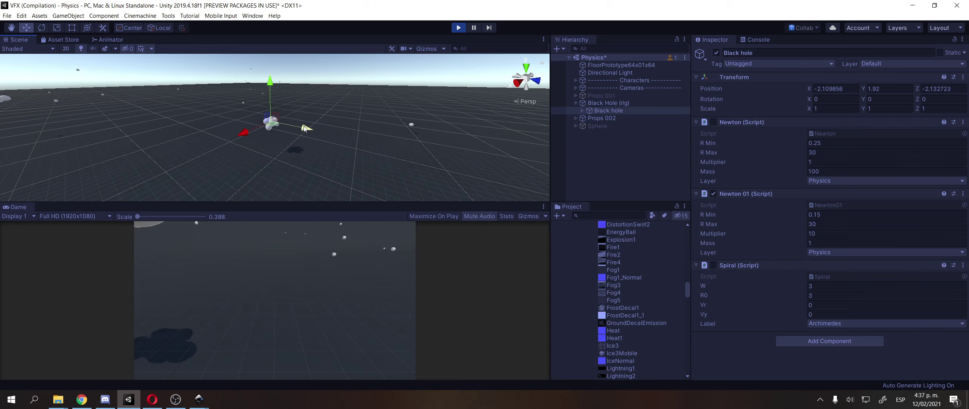
{"action": "left_click_drag", "start_coordinate": [306, 128], "coordinate": [342, 146]}
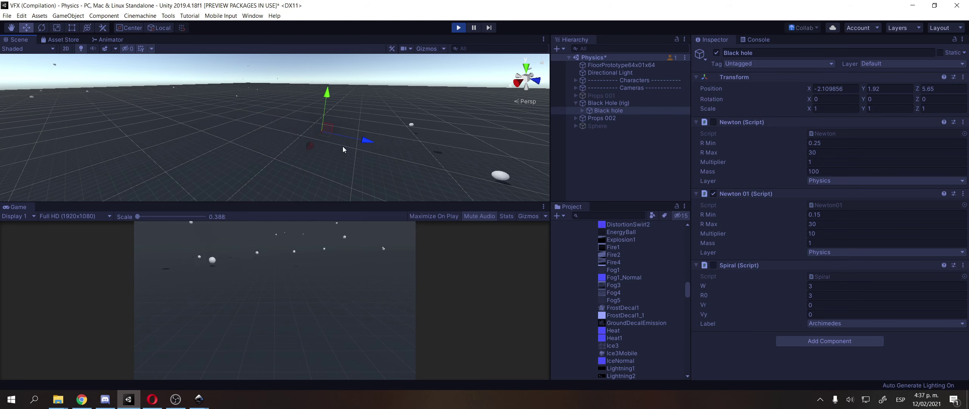
{"action": "left_click", "coordinate": [465, 32]}
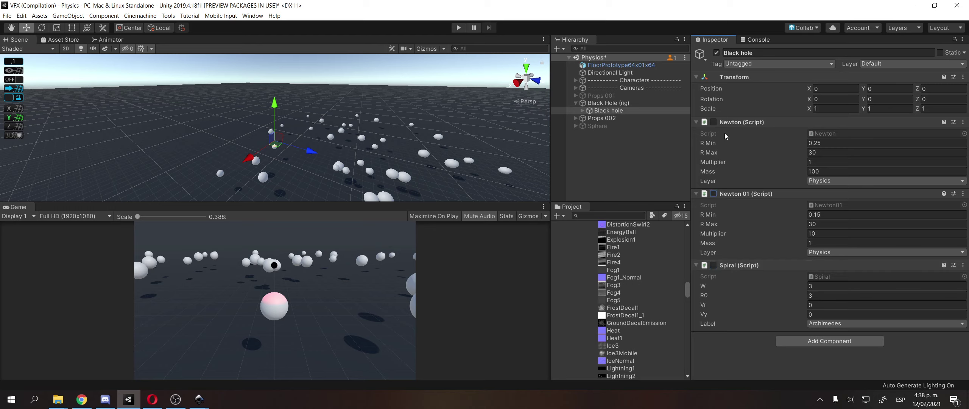
- Enable only the Newton script on Black hole, with Newton 01 and Spiral disabled, and run a short play-test
{"action": "left_click", "coordinate": [713, 122]}
{"action": "left_click", "coordinate": [457, 28]}
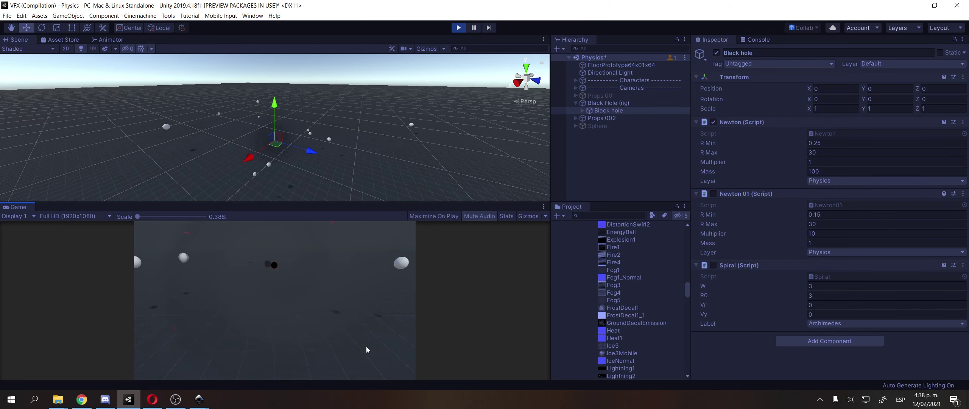
{"action": "left_click", "coordinate": [456, 30]}
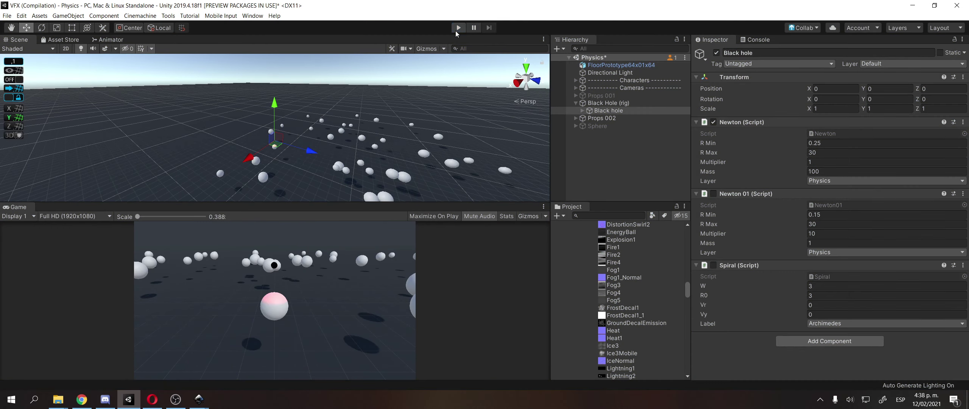
- Play-test the Newton attraction in a maximized Game view, stop playback, and collapse the Black Hole (rig) object
{"action": "left_click", "coordinate": [544, 207]}
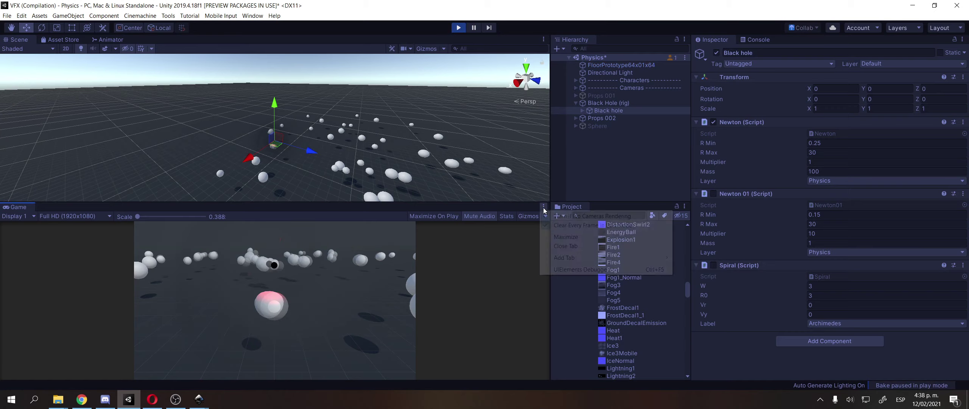
{"action": "left_click", "coordinate": [560, 237]}
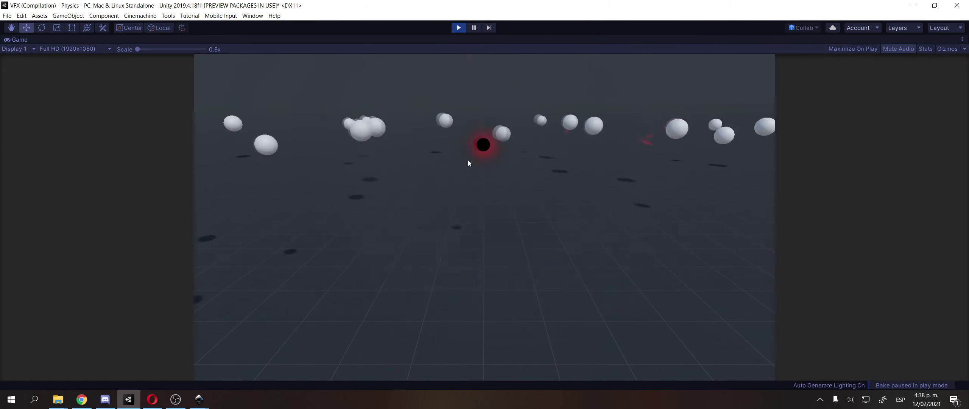
{"action": "left_click", "coordinate": [456, 29]}
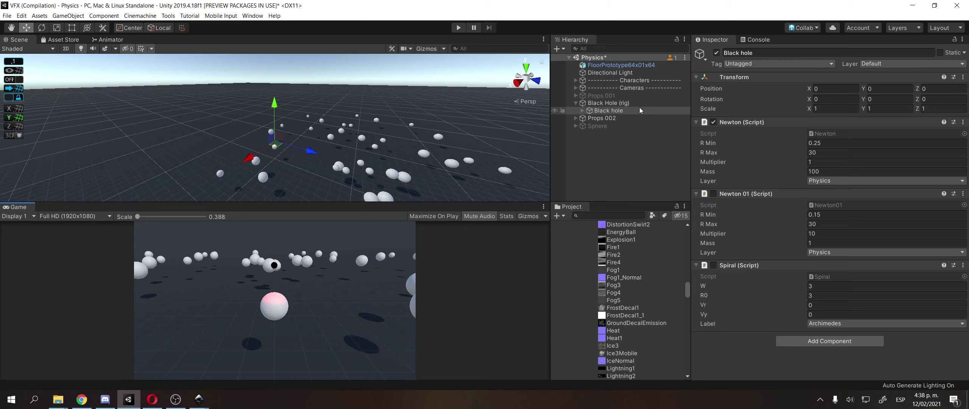
{"action": "left_click", "coordinate": [628, 101]}
{"action": "key", "text": "Left"}
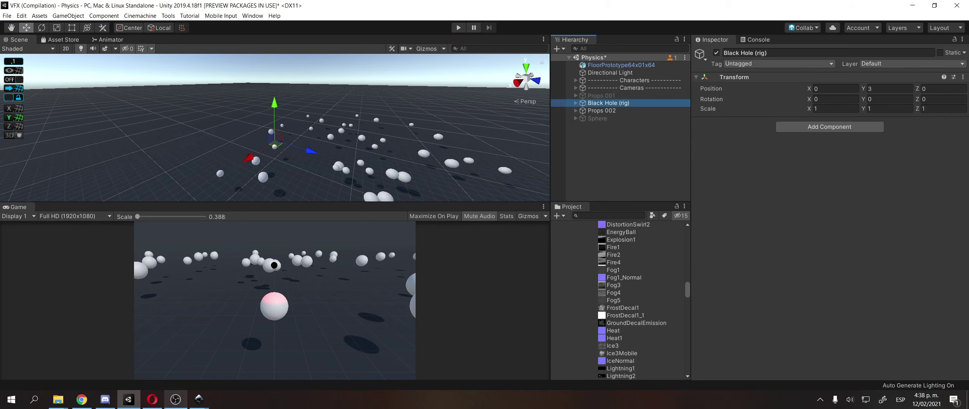
- Switch to Opera and present the Implementación de ecuaciones físicas slides, advancing to the Ecuaciones físicas slide
{"action": "left_click", "coordinate": [152, 399]}
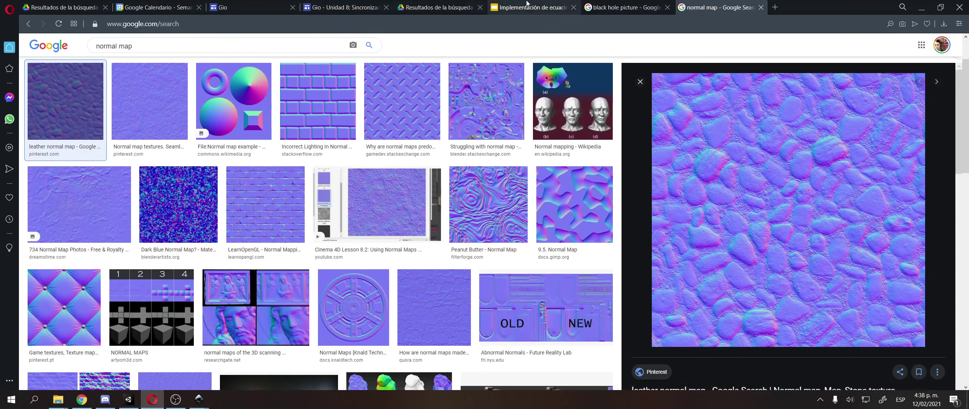
{"action": "left_click", "coordinate": [528, 7]}
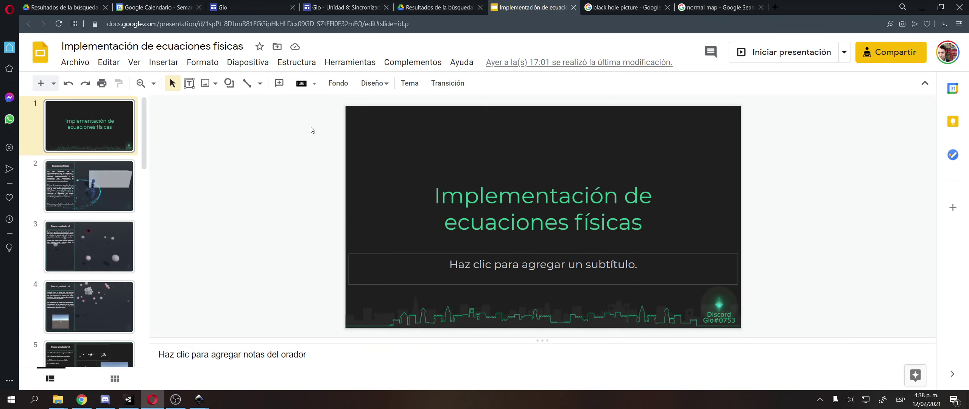
{"action": "key", "text": "ctrl+F5"}
{"action": "left_click", "coordinate": [404, 160]}
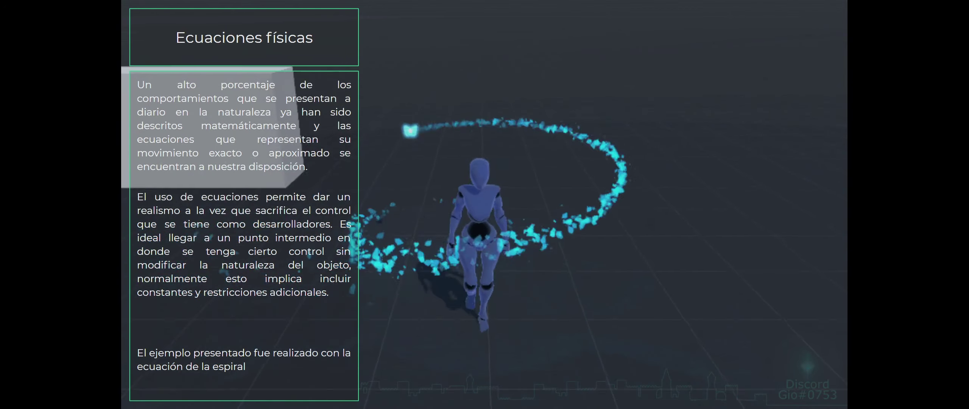
- Leave the slideshow and search Google for "traveling wave equation" in a new tab
{"action": "key", "text": "Escape"}
{"action": "key", "text": "Escape"}
{"action": "key", "text": "ctrl+t"}
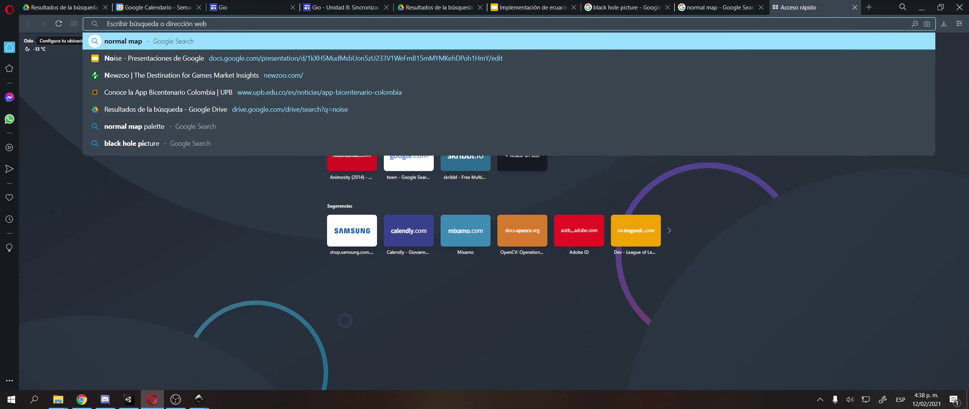
{"action": "type", "text": "ecu"}
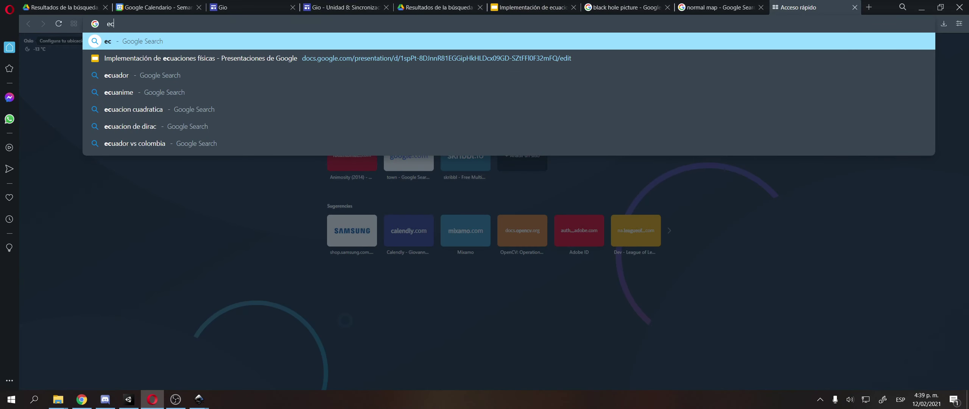
{"action": "key", "text": "BackSpace"}
{"action": "key", "text": "BackSpace"}
{"action": "type", "text": "t"}
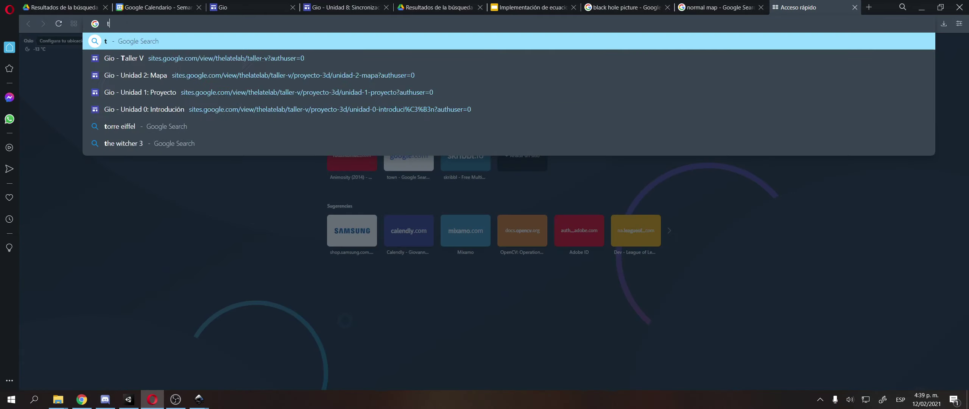
{"action": "type", "text": "raveling wave e"}
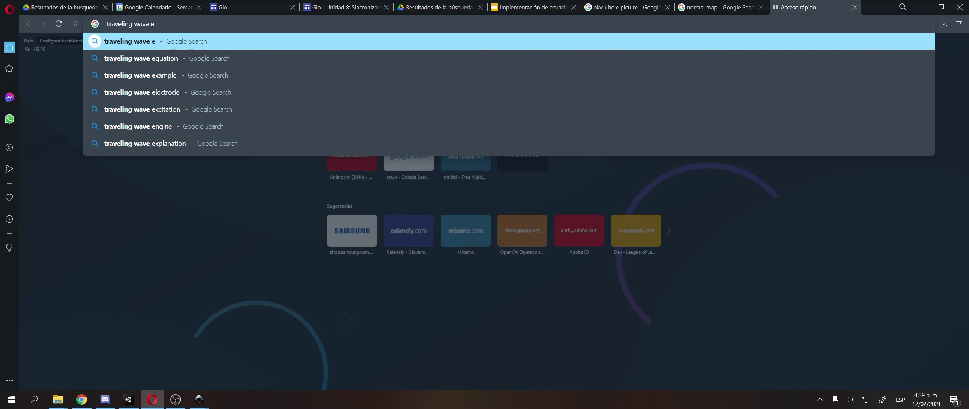
{"action": "key", "text": "Down"}
{"action": "key", "text": "Return"}
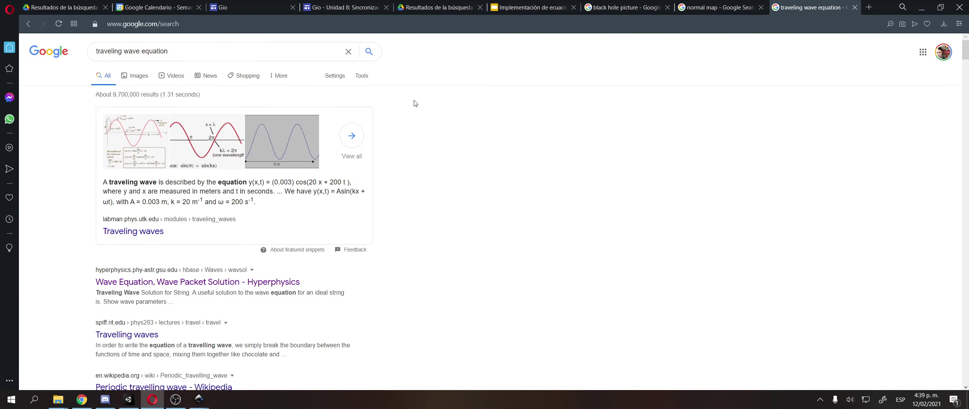
- Open the Hyperphysics wave equation result and examine its traveling wave parameters and Traveling Wave Solution for String formulas
{"action": "left_click", "coordinate": [193, 282]}
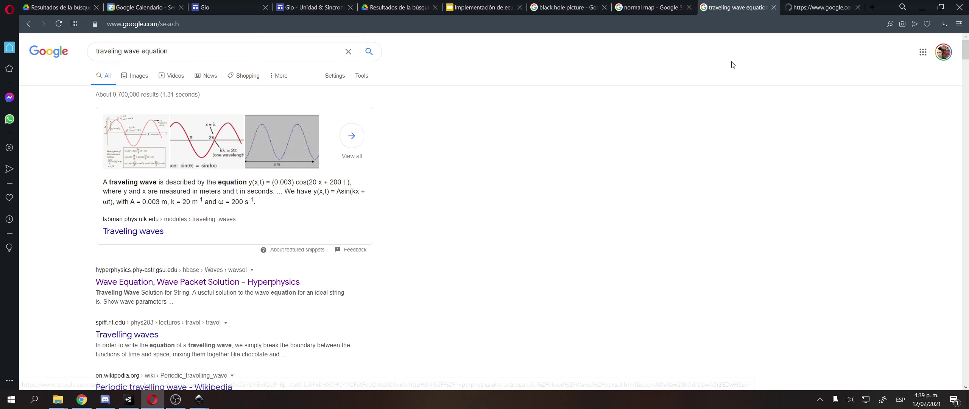
{"action": "scroll", "coordinate": [333, 270], "scroll_direction": "down", "scroll_amount": 5}
{"action": "scroll", "coordinate": [332, 269], "scroll_direction": "down", "scroll_amount": 12}
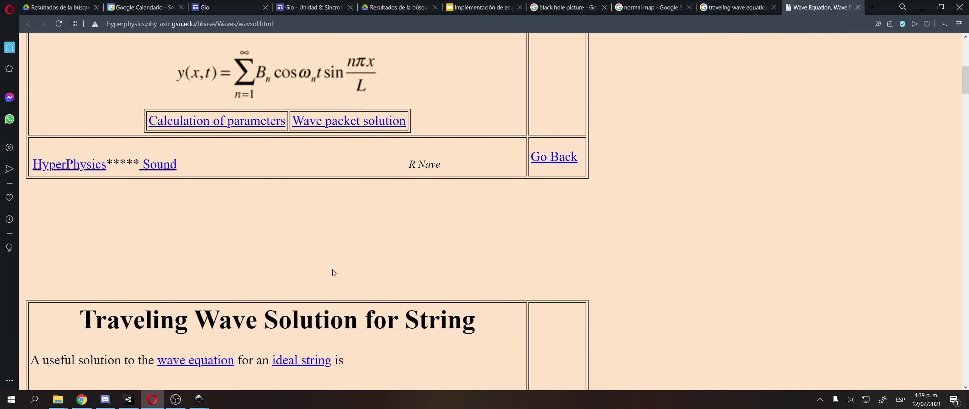
{"action": "scroll", "coordinate": [341, 260], "scroll_direction": "down", "scroll_amount": 15}
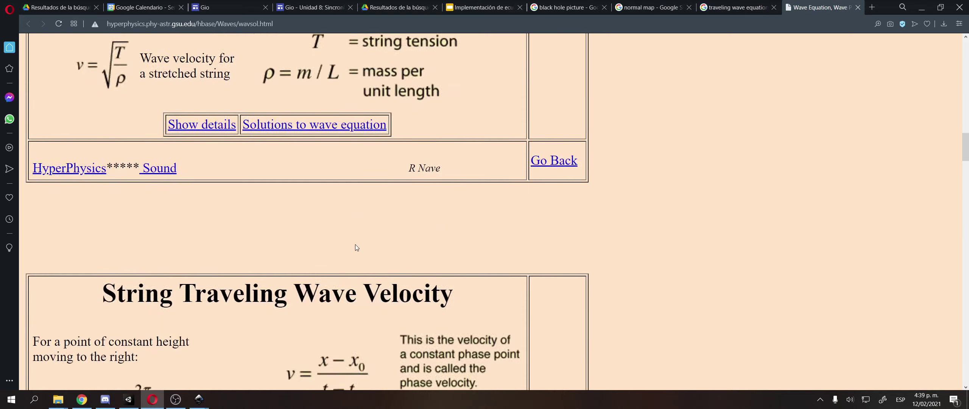
{"action": "scroll", "coordinate": [333, 244], "scroll_direction": "down", "scroll_amount": 18}
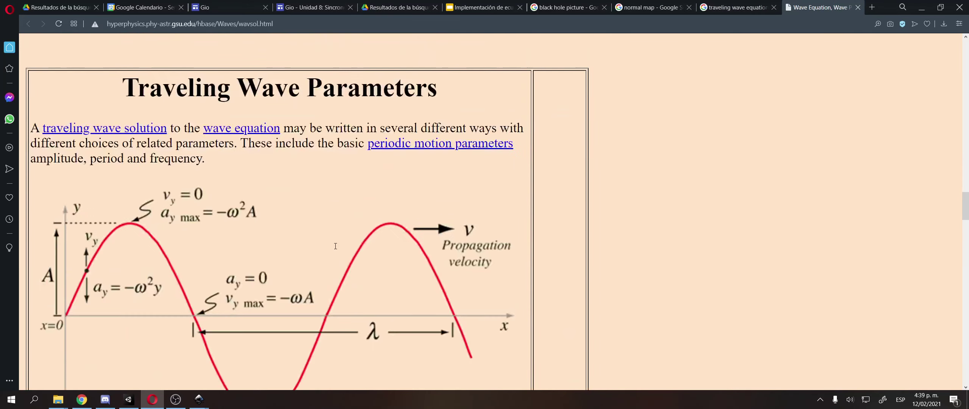
{"action": "scroll", "coordinate": [335, 235], "scroll_direction": "down", "scroll_amount": 6}
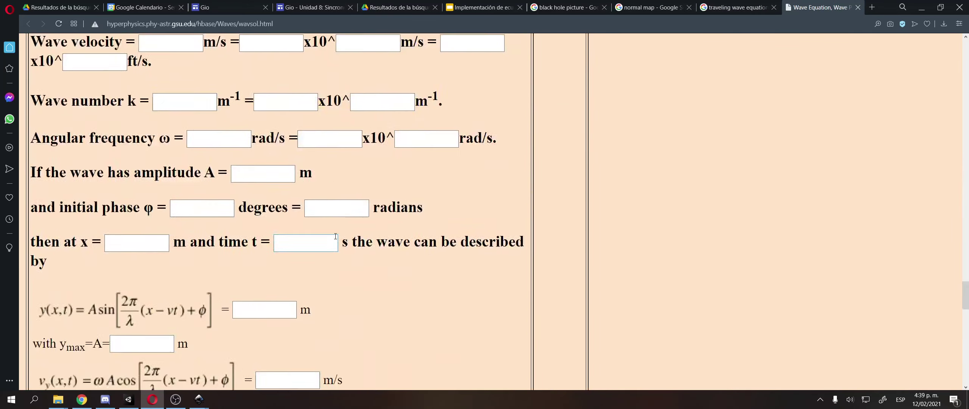
{"action": "scroll", "coordinate": [344, 235], "scroll_direction": "up", "scroll_amount": 10}
{"action": "scroll", "coordinate": [339, 236], "scroll_direction": "down", "scroll_amount": 1, "text": "ctrl"}
{"action": "scroll", "coordinate": [339, 235], "scroll_direction": "up", "scroll_amount": 10}
{"action": "scroll", "coordinate": [202, 220], "scroll_direction": "up", "scroll_amount": 8}
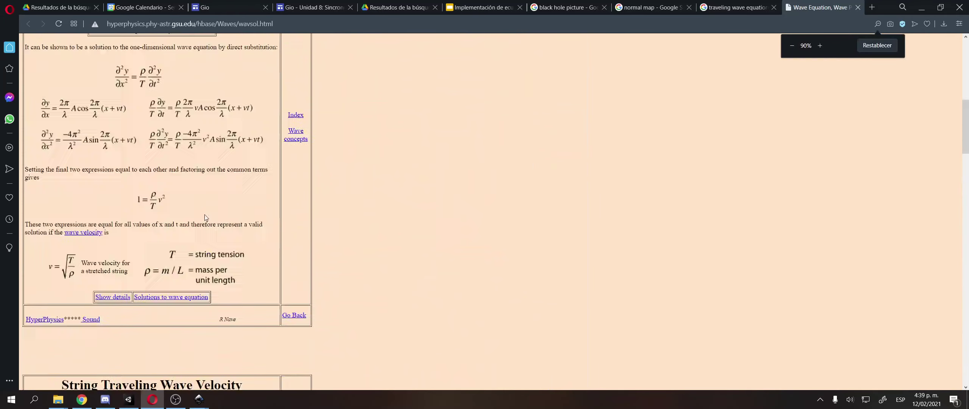
{"action": "scroll", "coordinate": [90, 116], "scroll_direction": "up", "scroll_amount": 4, "text": "ctrl"}
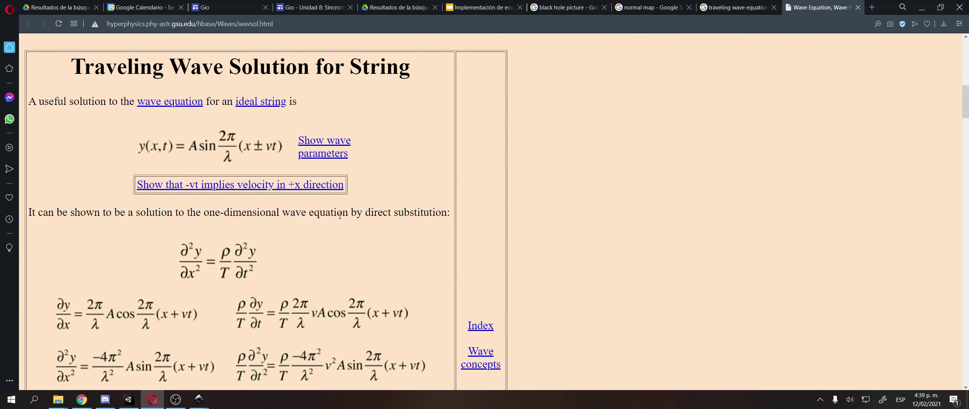
- Return to the physics equations presentation, resume the slideshow at Ecuaciones físicas, and advance to the second Fuerza gravitacional slide
{"action": "left_click", "coordinate": [489, 6]}
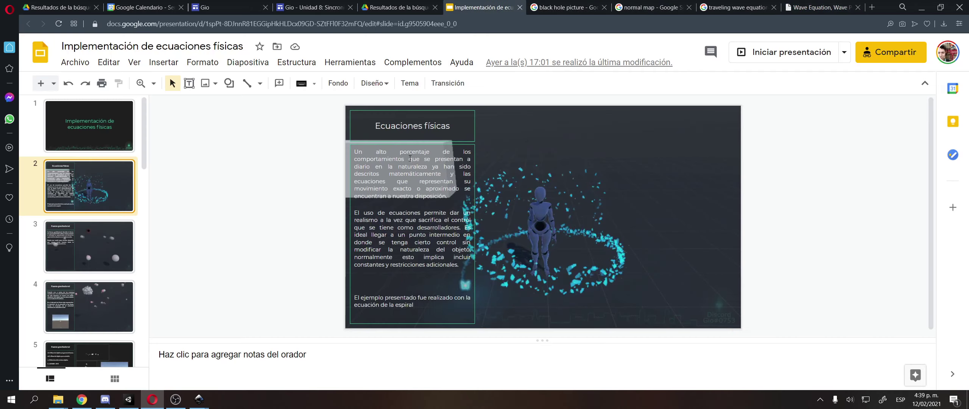
{"action": "key", "text": "ctrl+F5"}
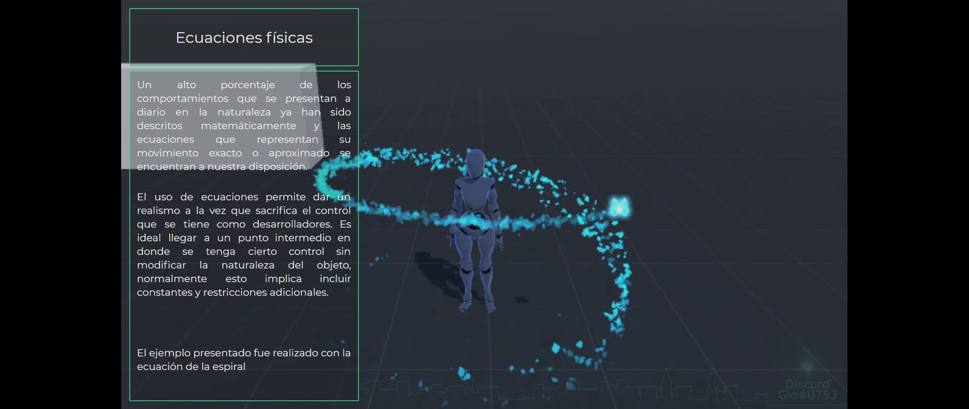
{"action": "left_click", "coordinate": [188, 185]}
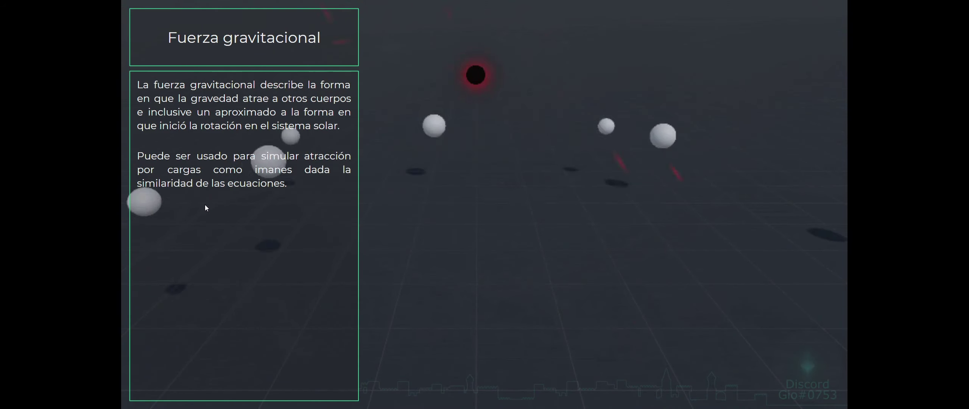
{"action": "left_click", "coordinate": [205, 205]}
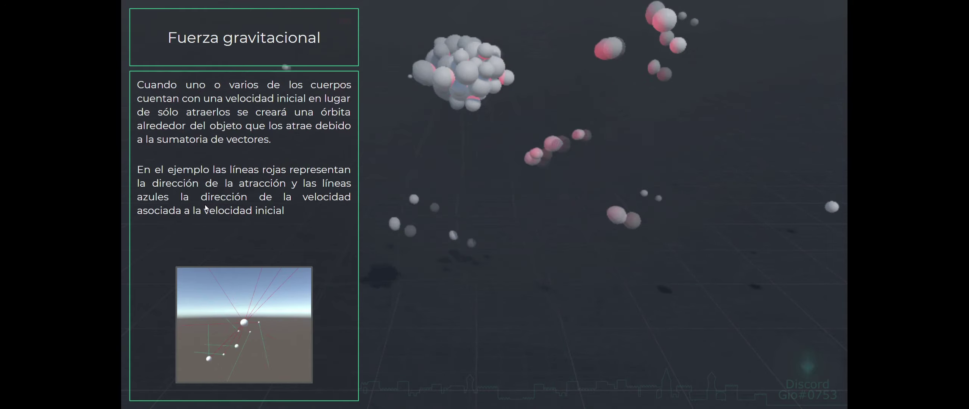
- Compare the two Fuerza gravitacional example slides and go to the slide with the gravitational force formula
{"action": "mouse_move", "coordinate": [77, 373]}
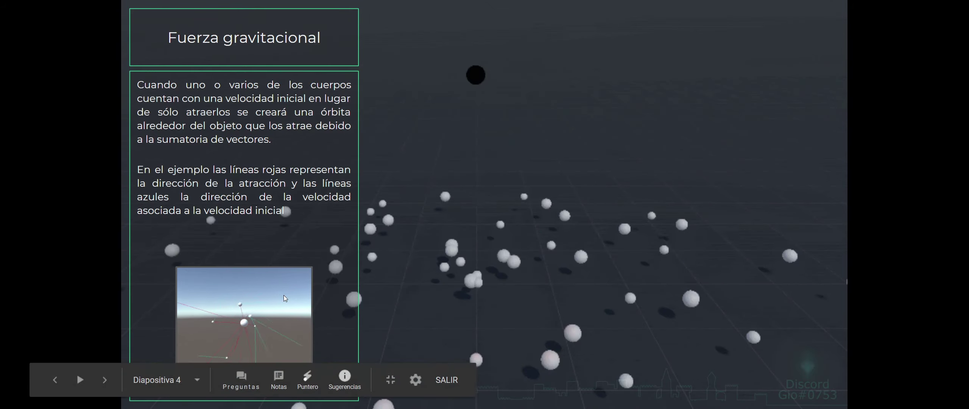
{"action": "key", "text": "Left"}
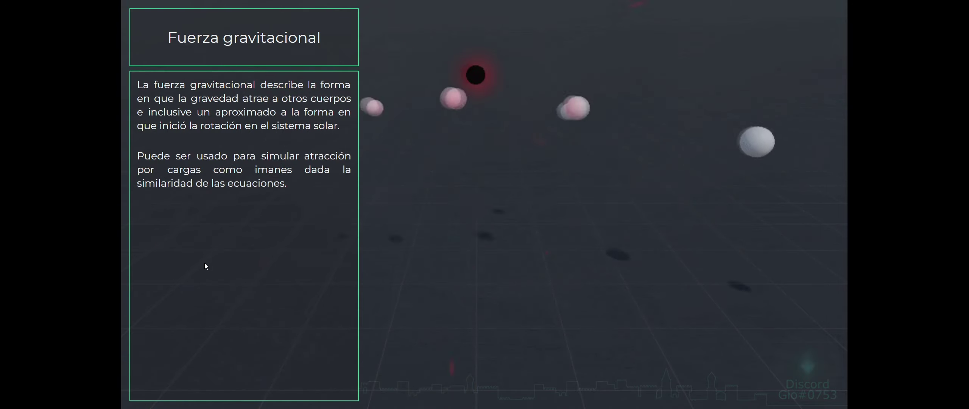
{"action": "key", "text": "Right"}
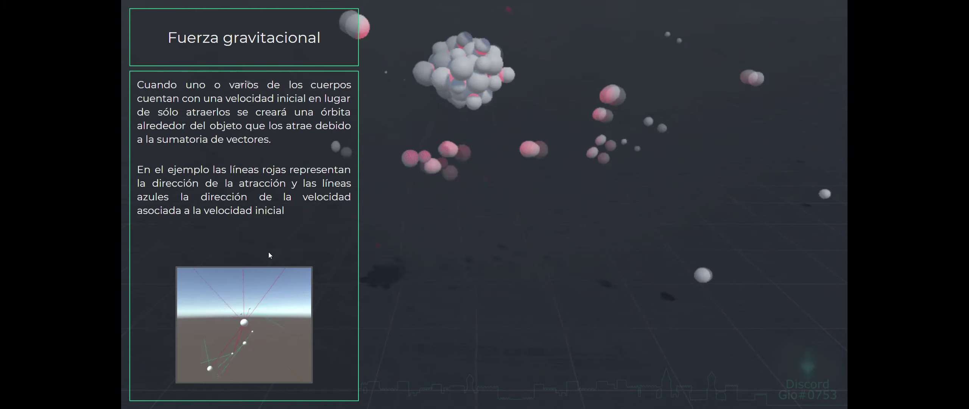
{"action": "key", "text": "Left"}
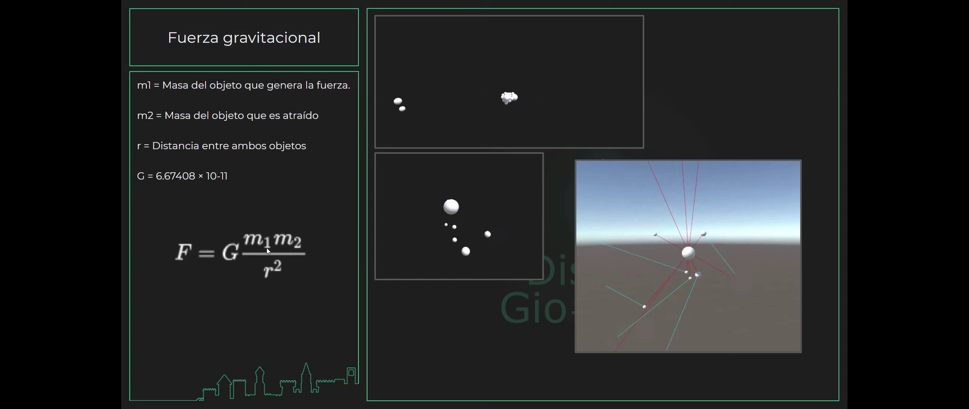